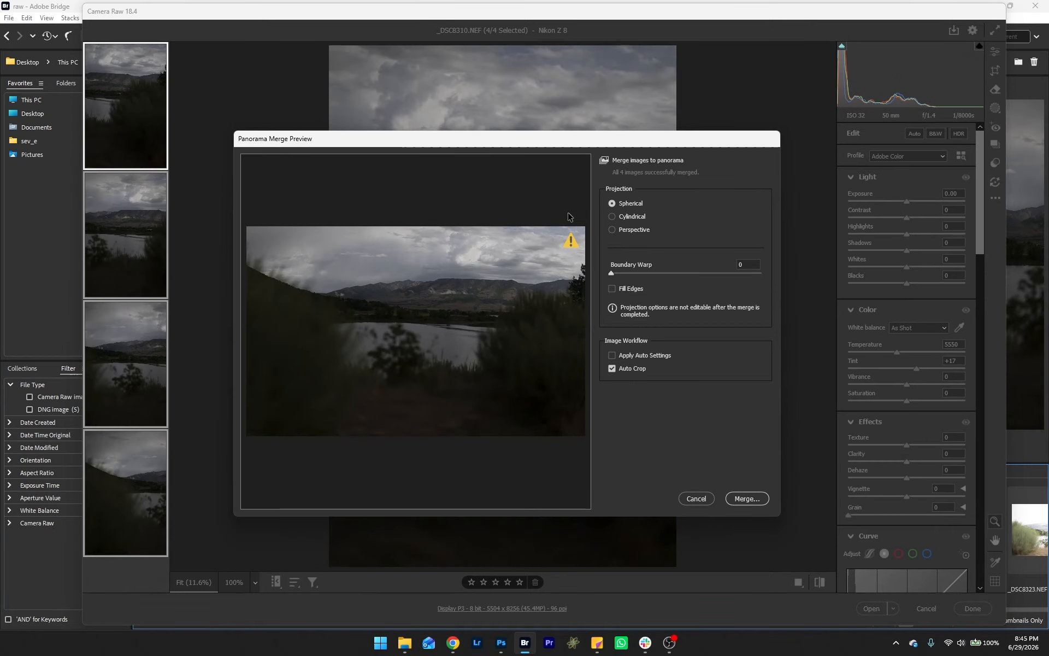
# Step: Merge the four selected photos into a spherical panorama and save it as _DSC8310-Pano-1 in Digital Negative format
pyautogui.click(747, 496)
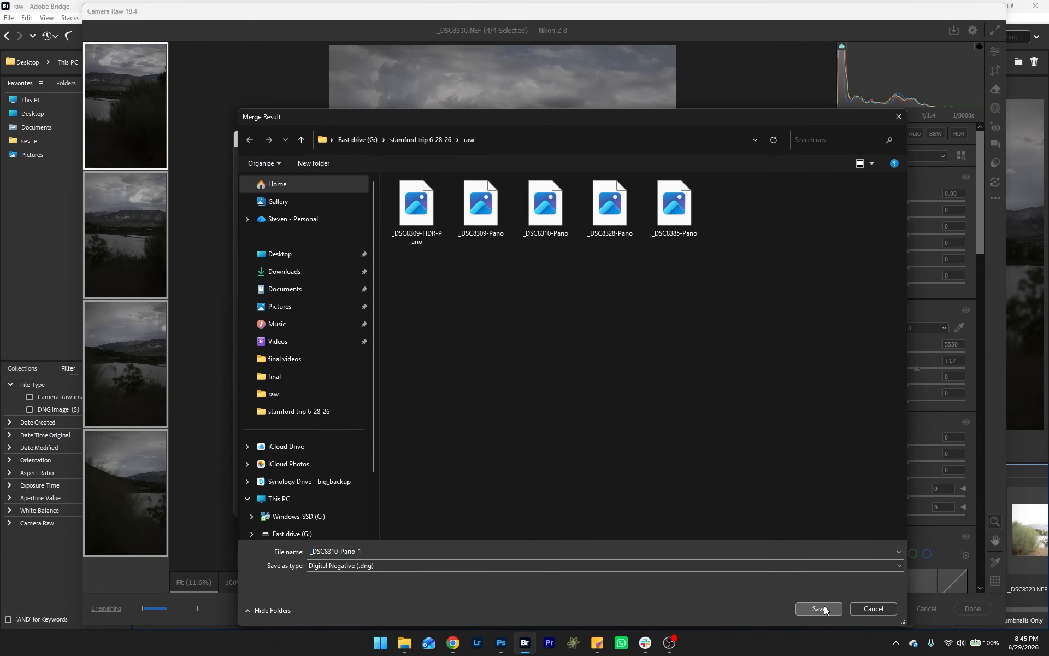
pyautogui.click(819, 608)
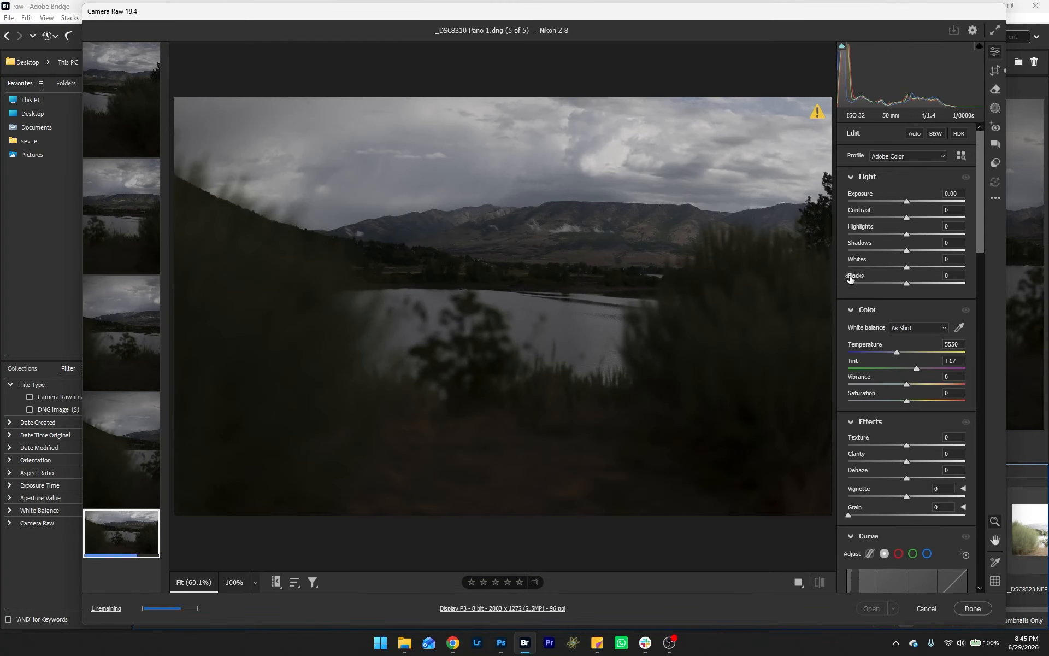
# Step: Set the panorama's contrast to +13, highlights to -53, shadows to +56 and clarity to about +47
pyautogui.moveTo(907, 218); pyautogui.dragTo(939, 267)
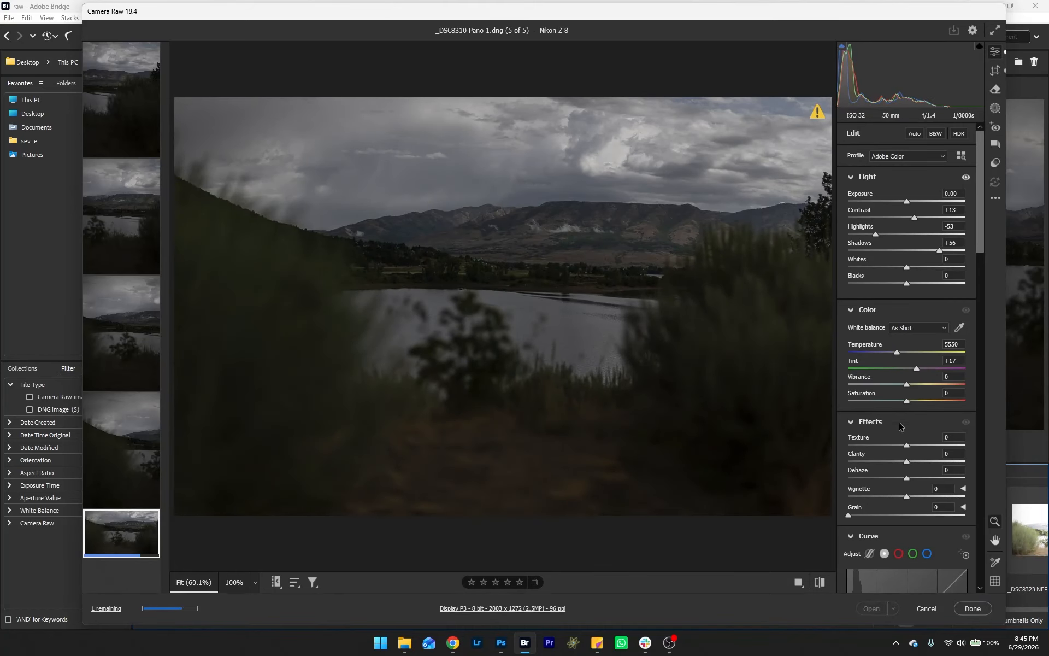
pyautogui.moveTo(907, 462); pyautogui.dragTo(939, 462)
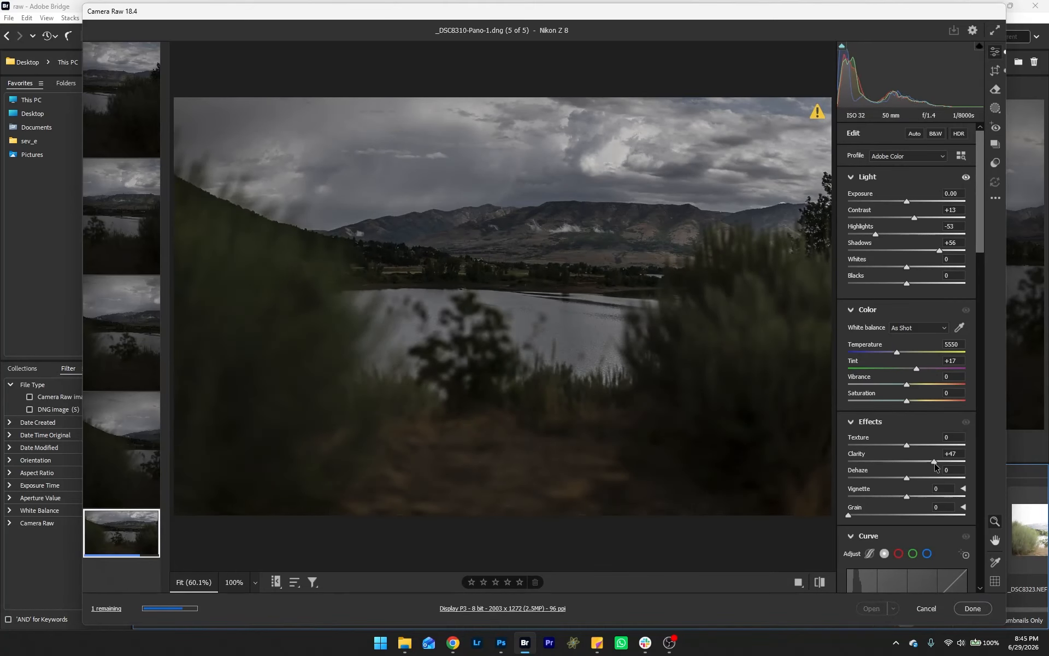
# Step: Raise the tone curve's black point to input 17 and output 23
pyautogui.scroll(-5, 934, 466)
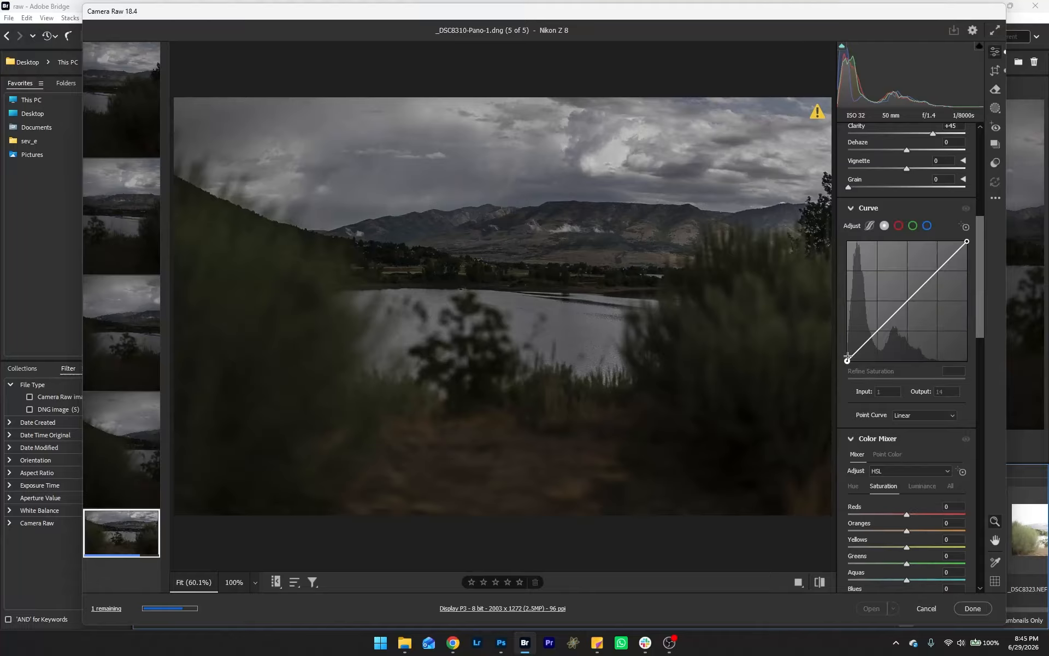
pyautogui.moveTo(848, 360); pyautogui.dragTo(855, 350)
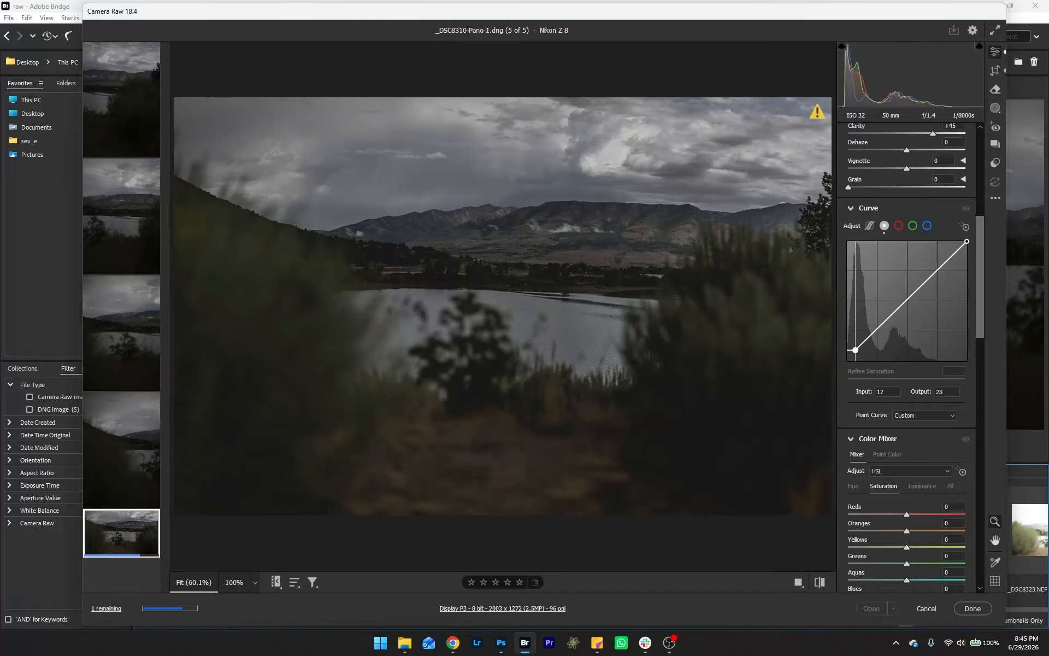
# Step: Adjust the Blue Primary hue and saturation in the Calibration settings
pyautogui.moveTo(967, 241); pyautogui.dragTo(980, 524)
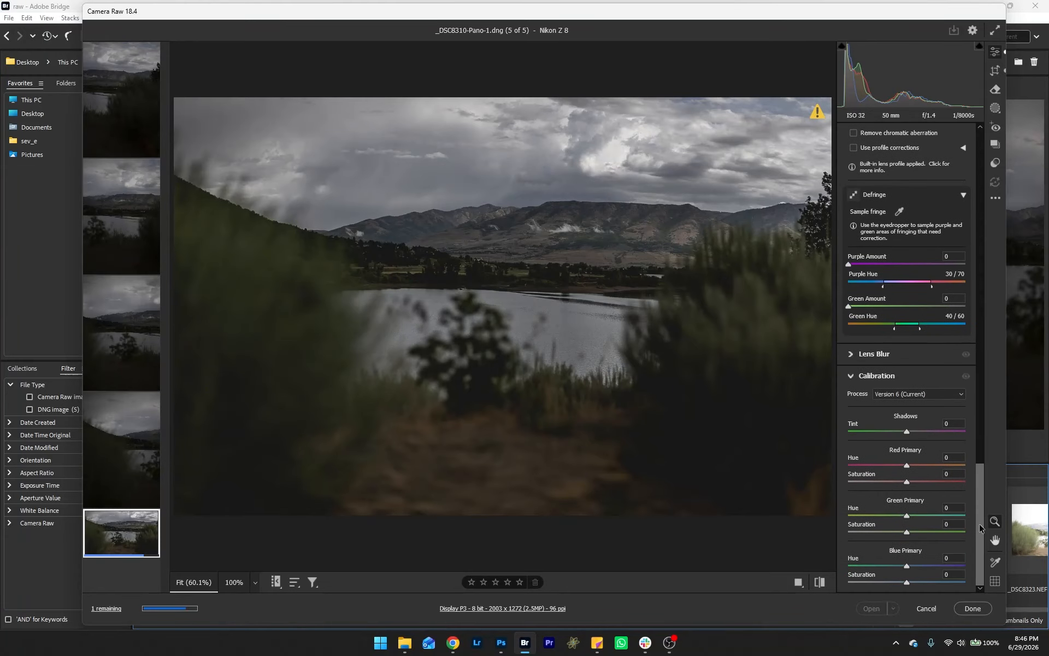
pyautogui.moveTo(907, 567); pyautogui.dragTo(898, 570)
pyautogui.moveTo(912, 574); pyautogui.dragTo(922, 592)
# Step: Create a new radial gradient mask as a wide ellipse over the mountain range
pyautogui.moveTo(981, 553); pyautogui.dragTo(1013, 168)
pyautogui.click(996, 109)
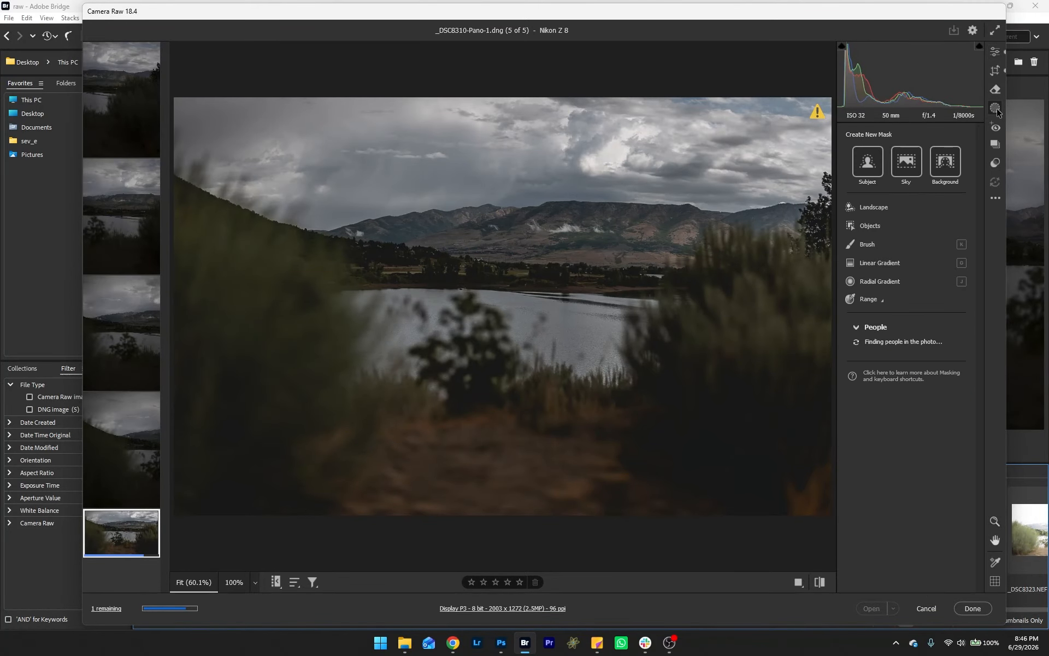
pyautogui.click(880, 281)
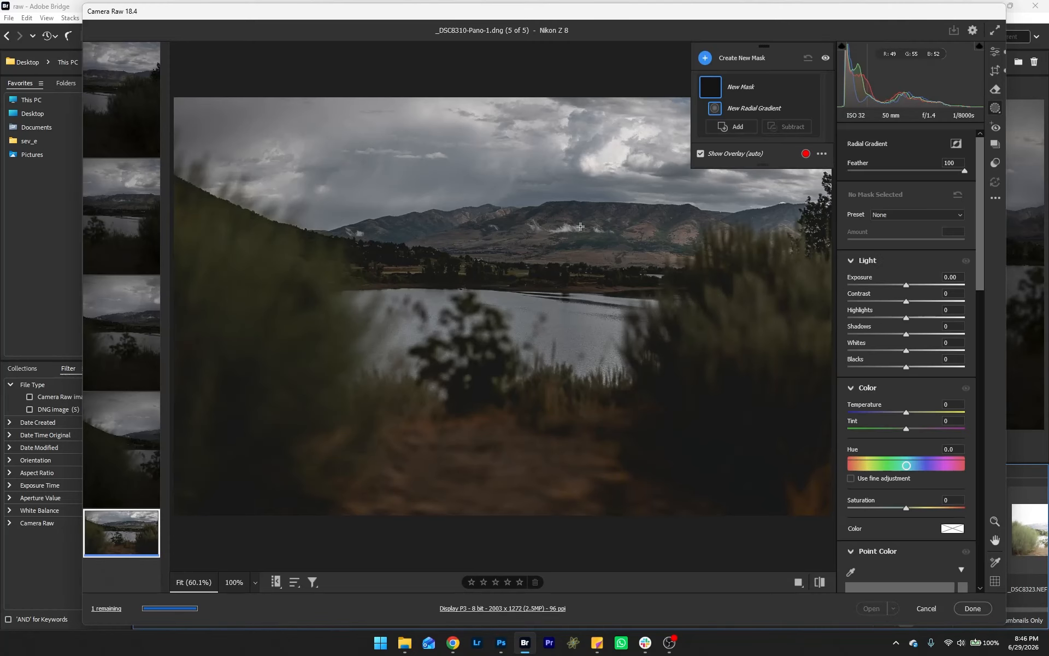
pyautogui.moveTo(581, 226); pyautogui.dragTo(787, 267)
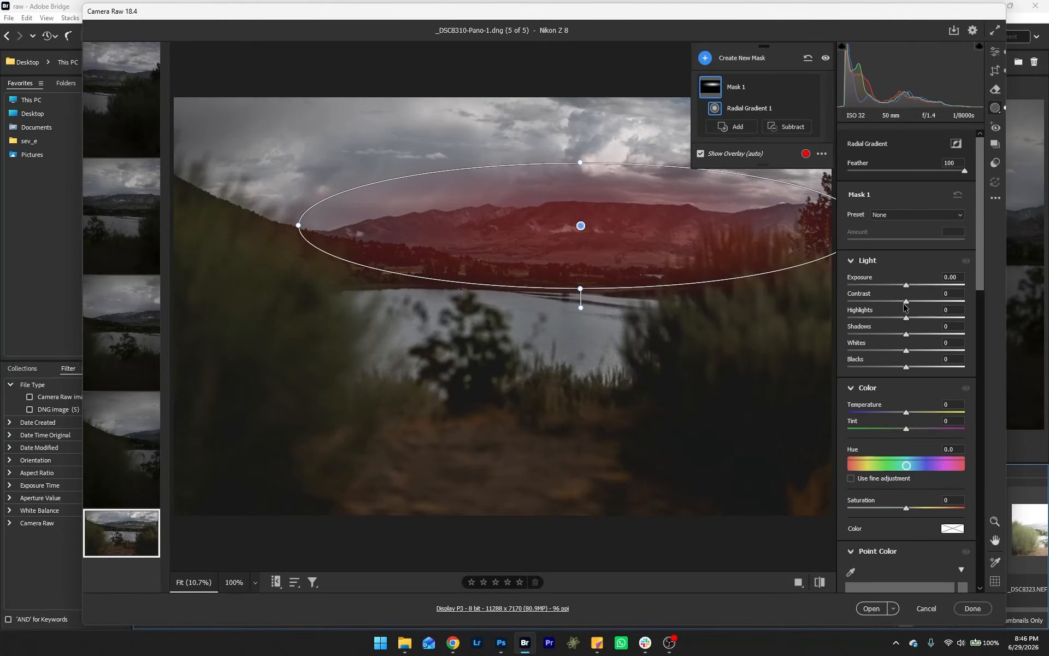
# Step: Set the mask's exposure to +0.95, contrast to +42, whites to +44 and blacks to -10
pyautogui.moveTo(907, 303)
pyautogui.mouseDown()
pyautogui.moveTo(932, 302)
pyautogui.moveTo(922, 290)
pyautogui.mouseUp()
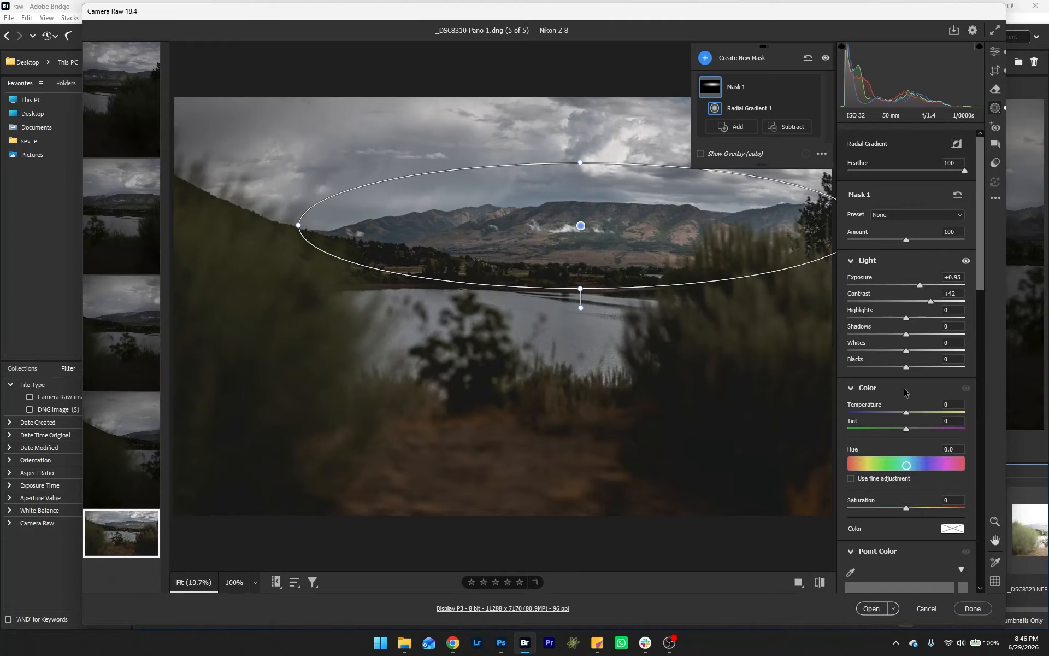
pyautogui.moveTo(906, 350)
pyautogui.mouseDown()
pyautogui.moveTo(934, 357)
pyautogui.moveTo(902, 370)
pyautogui.mouseUp()
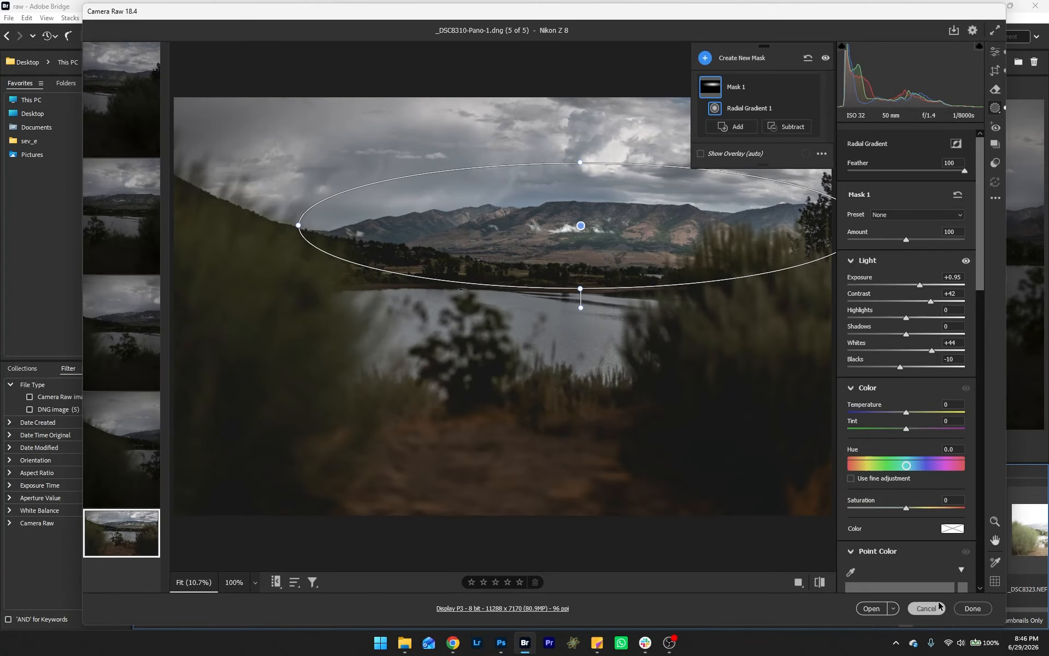
# Step: Open the edited panorama in Photoshop
pyautogui.click(870, 608)
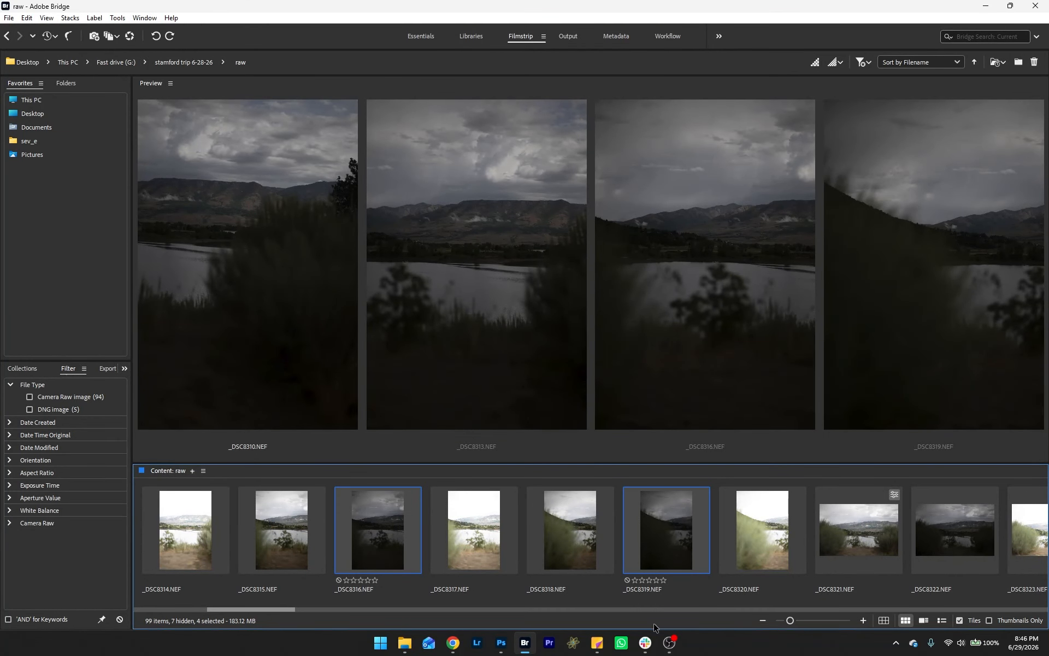
pyautogui.click(501, 645)
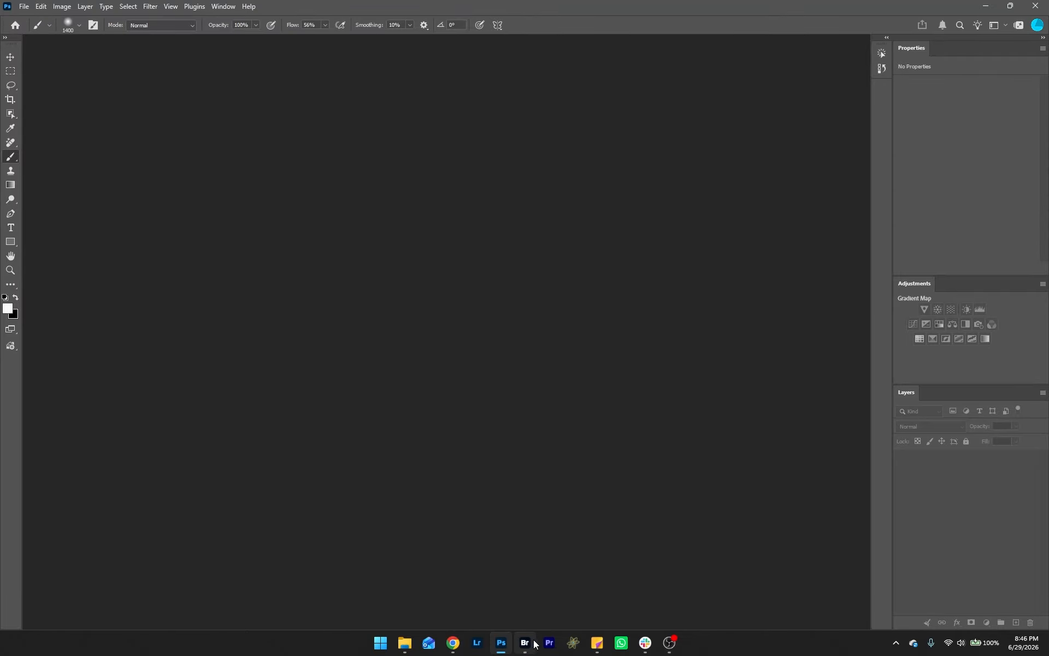
pyautogui.click(525, 642)
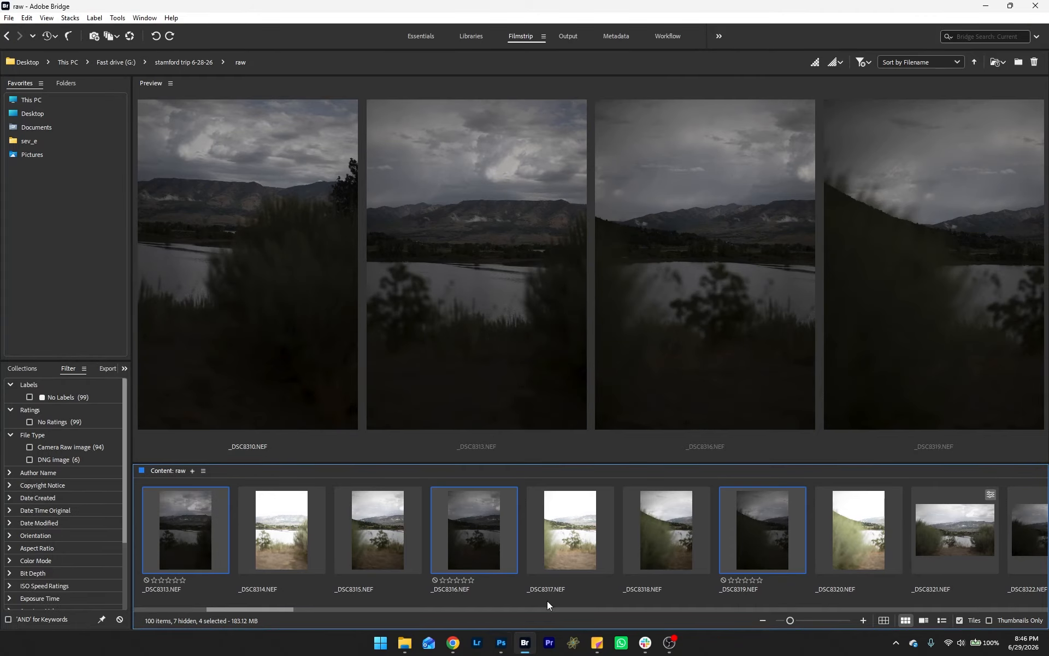
pyautogui.click(501, 643)
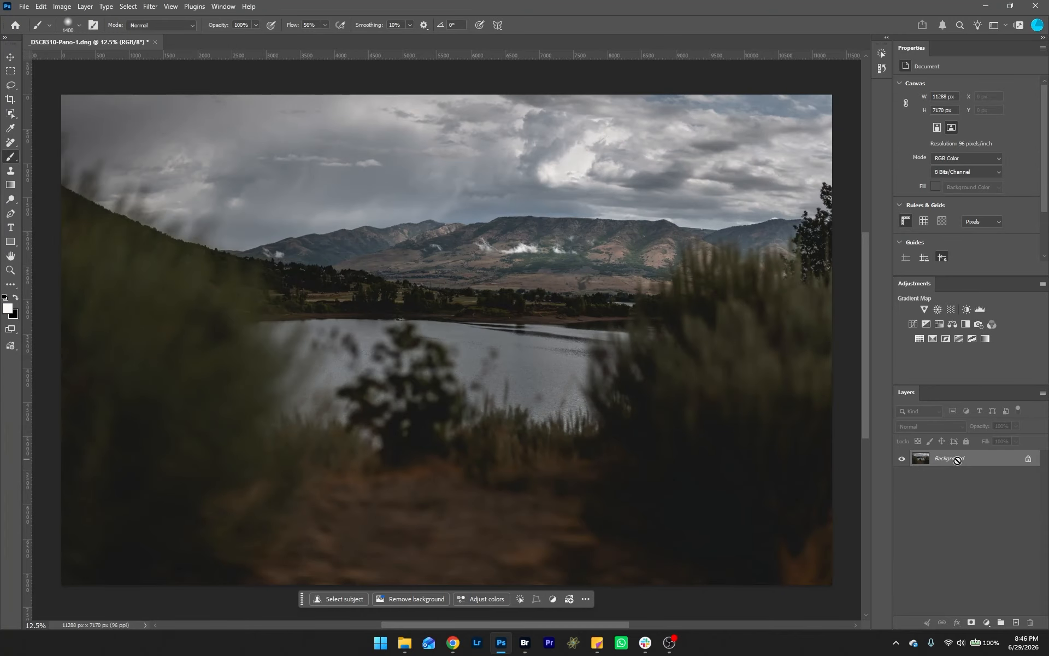
# Step: Set the duplicated layer's blend mode to Soft Light
pyautogui.click(944, 428)
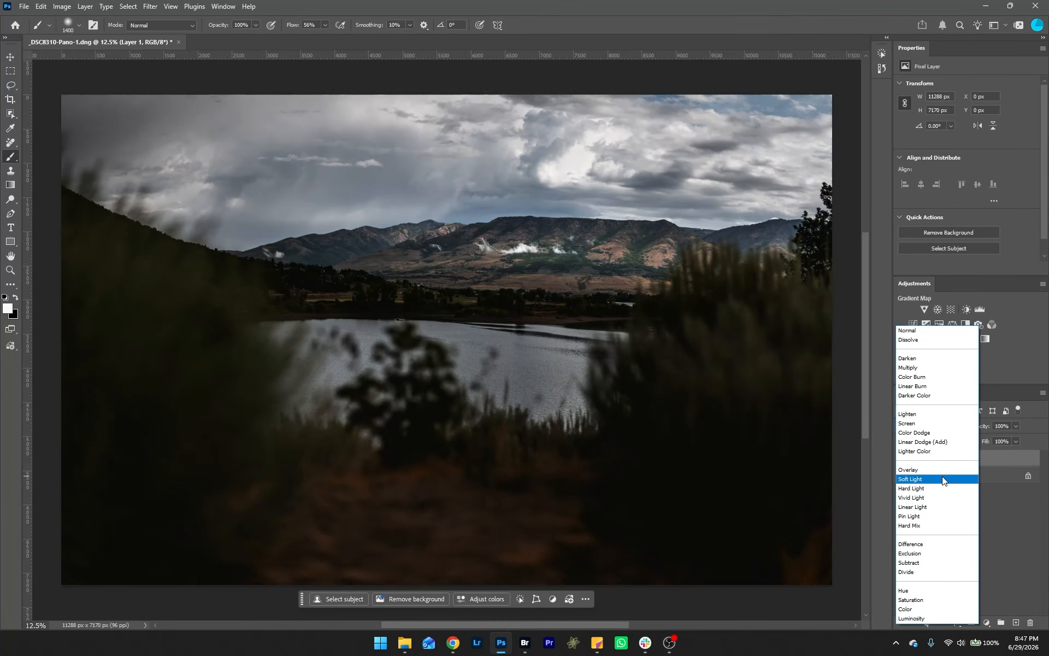
pyautogui.click(941, 478)
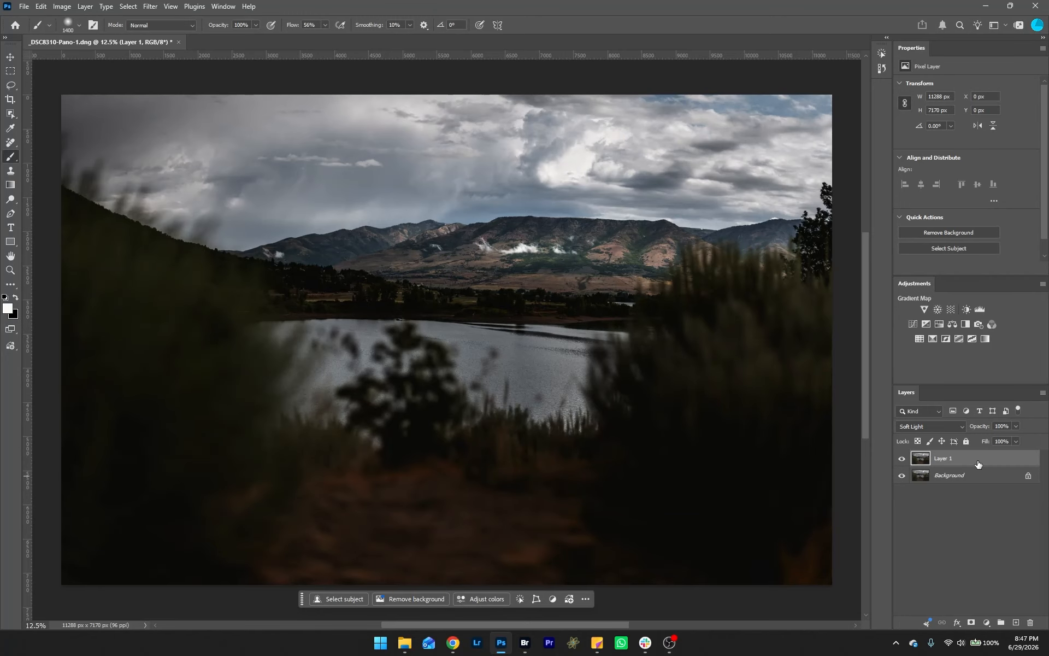
# Step: Add a Black & White adjustment layer clipped to the Soft Light layer
pyautogui.click(965, 326)
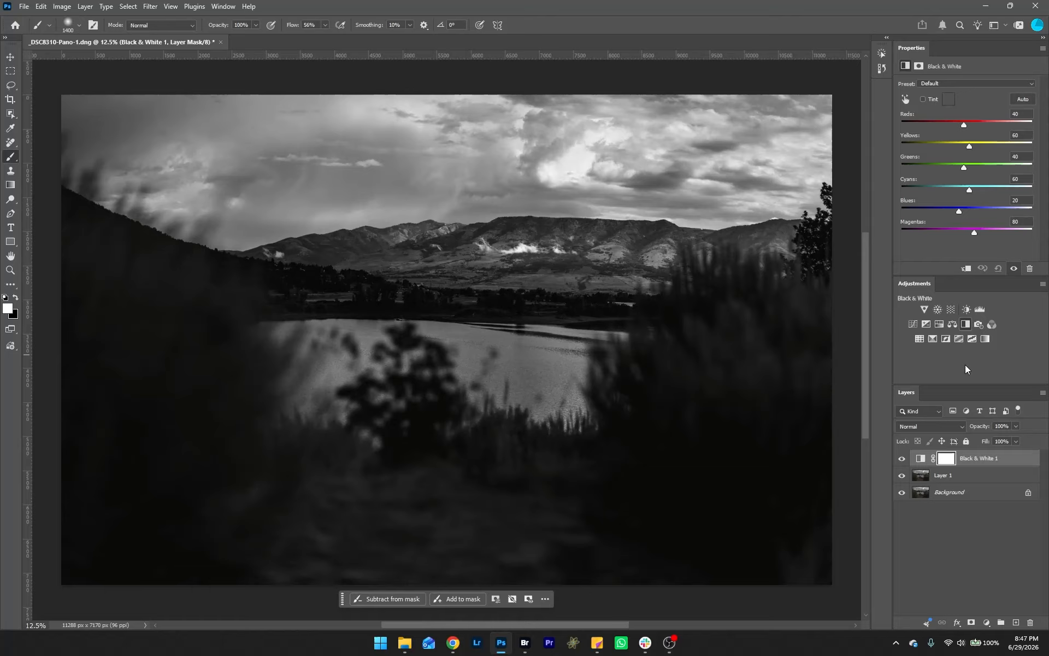
pyautogui.keyDown('alt'); pyautogui.click(958, 466); pyautogui.keyUp('alt')
pyautogui.click(957, 475)
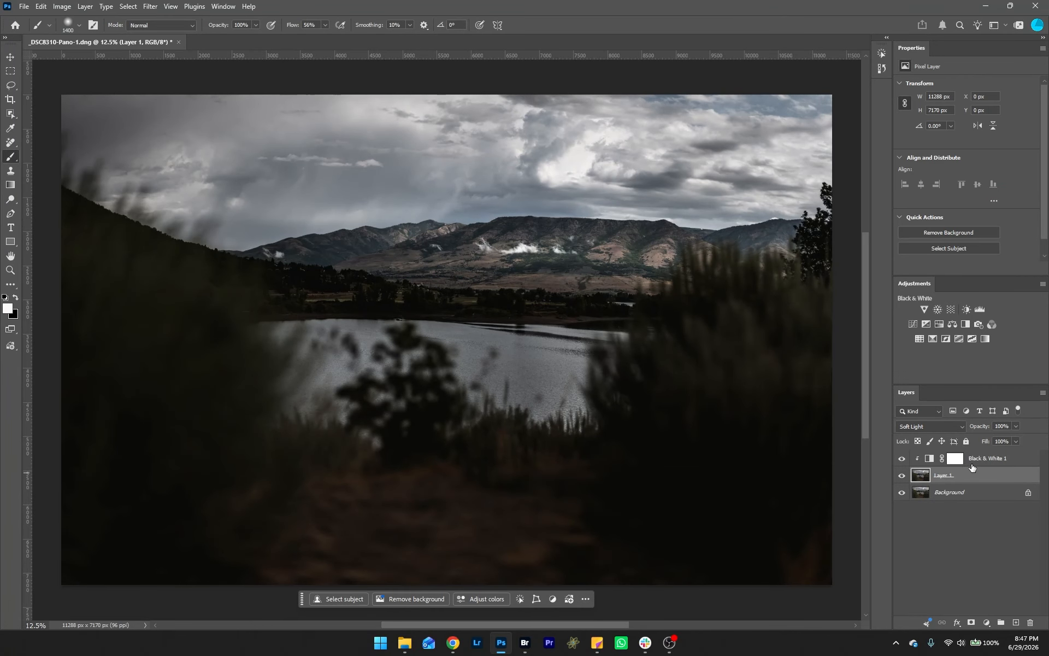
# Step: Merge the Black & White adjustment layer into the layer beneath it
pyautogui.keyDown('shift'); pyautogui.click(971, 459); pyautogui.keyUp('shift')
pyautogui.rightClick(973, 461)
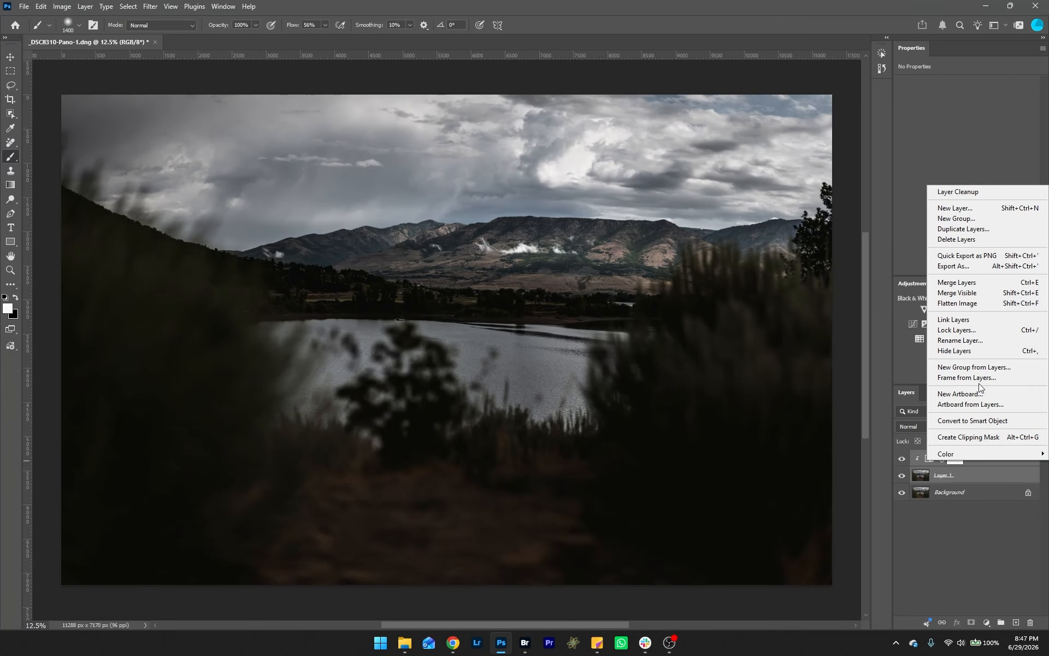
pyautogui.click(992, 282)
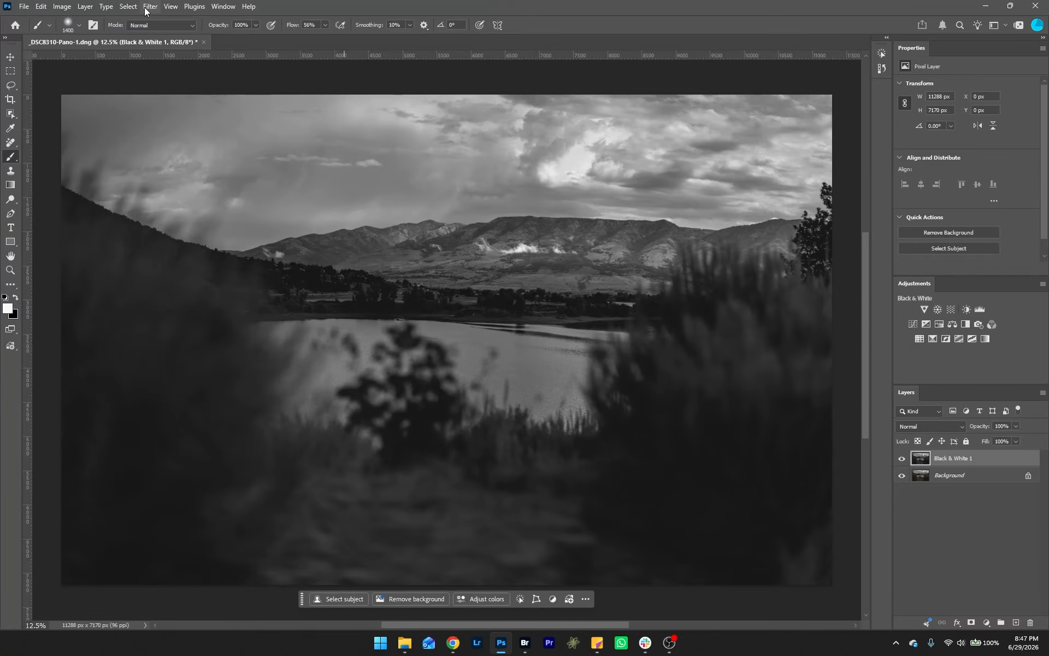
# Step: Apply a High Pass filter to the merged layer with a radius of 156.1 pixels
pyautogui.click(146, 9)
pyautogui.moveTo(229, 252)
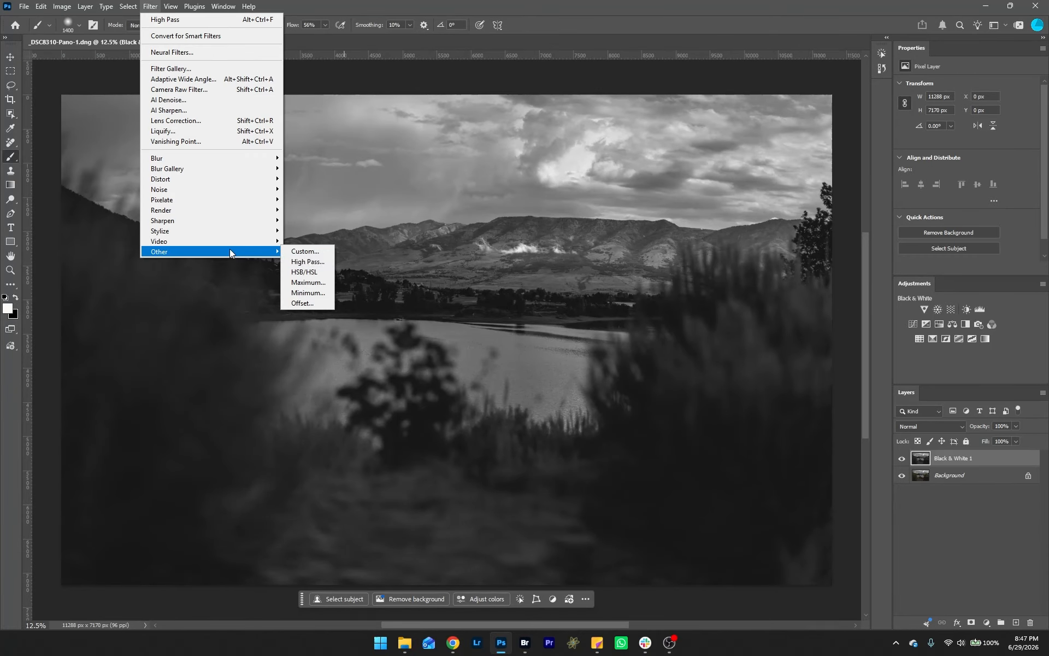
pyautogui.click(314, 263)
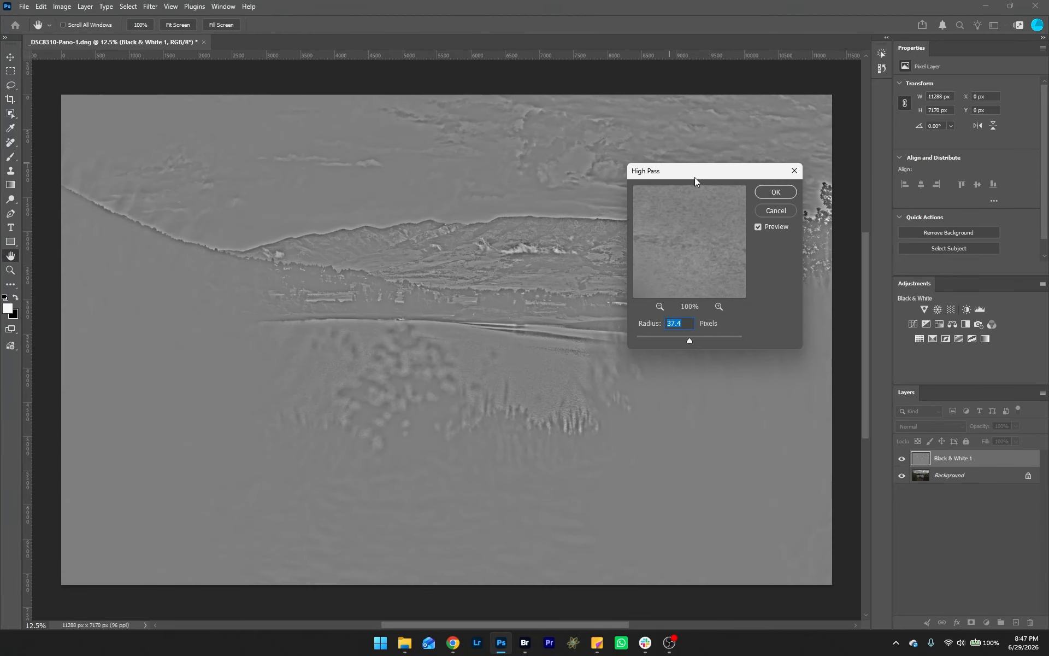
pyautogui.moveTo(694, 177); pyautogui.dragTo(795, 169)
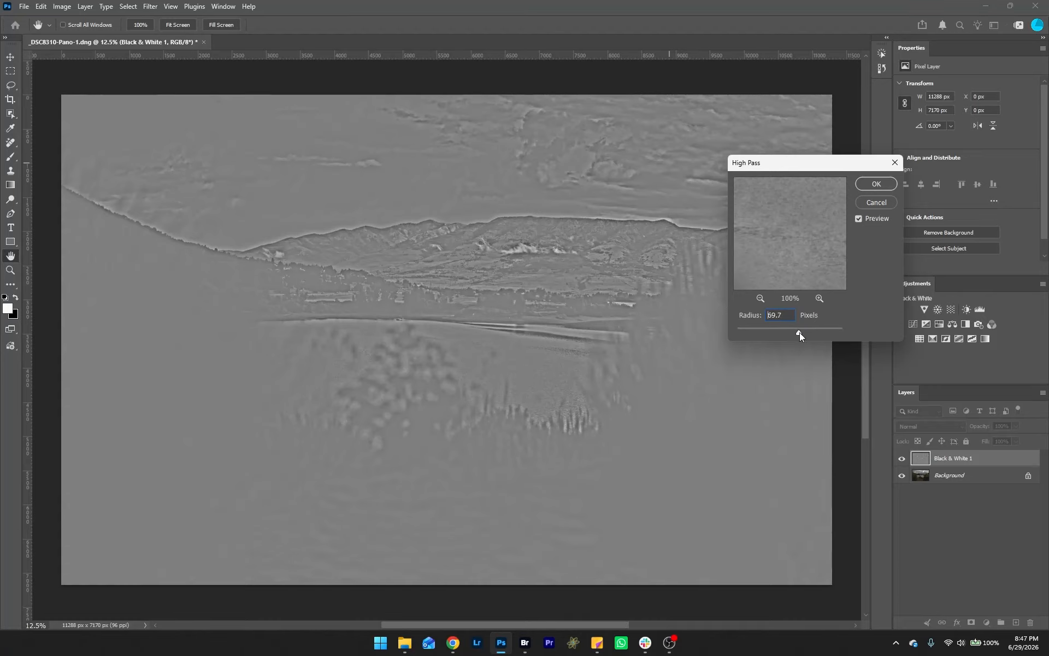
pyautogui.moveTo(799, 332); pyautogui.dragTo(815, 333)
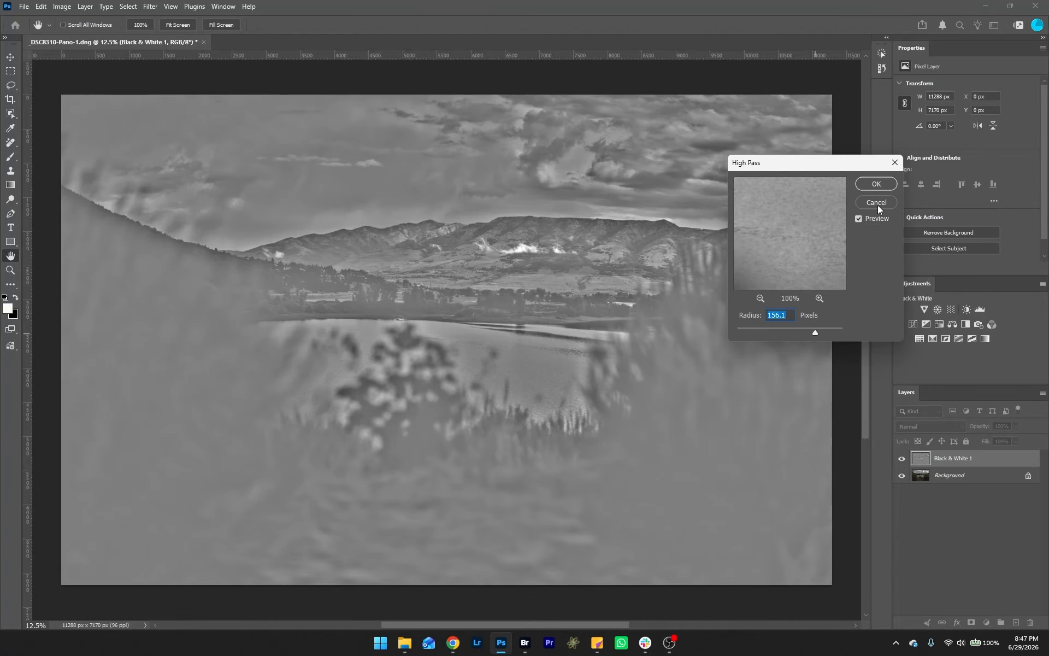
pyautogui.click(877, 185)
# Step: Set the high-pass layer's blend mode to Overlay
pyautogui.press('b')
pyautogui.click(945, 426)
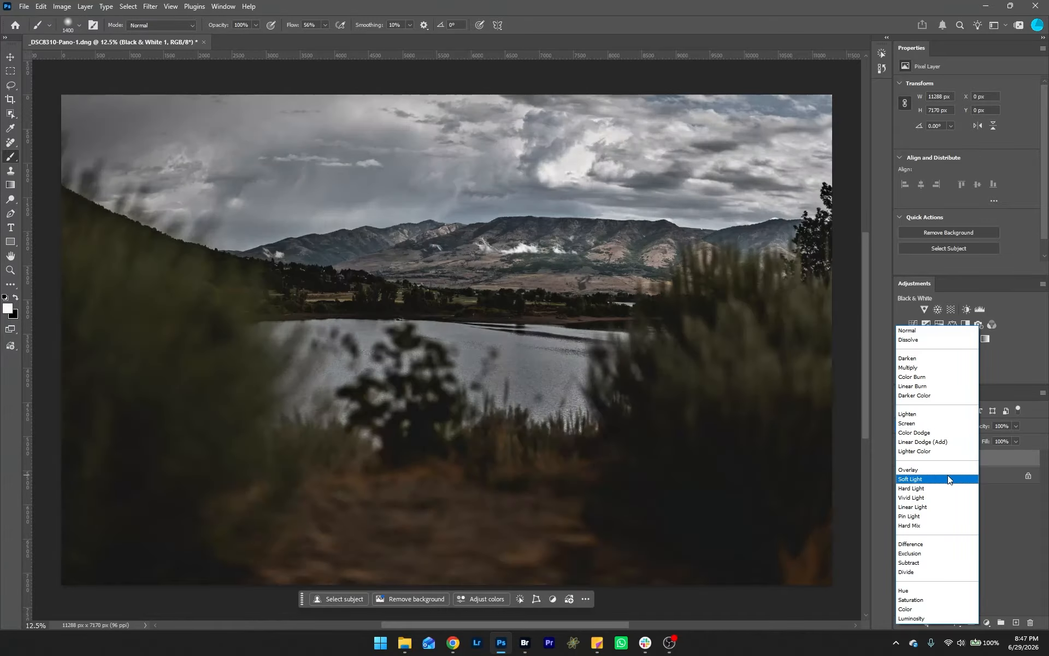
pyautogui.click(947, 475)
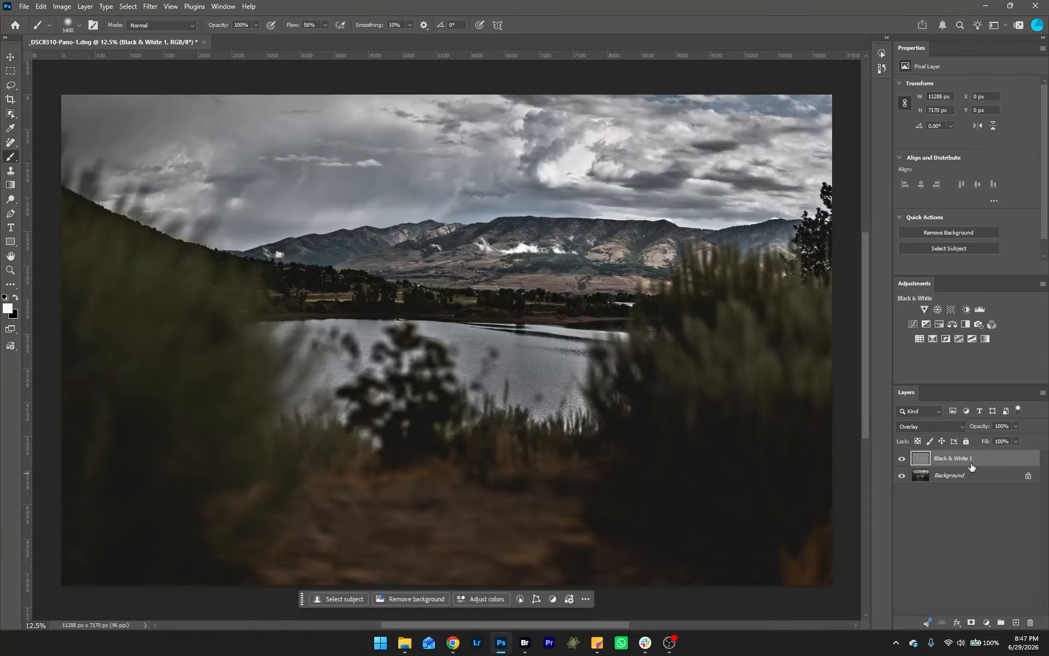
# Step: Add a black layer mask to the high-pass layer and paint white over the mountains to reveal the sharpening
pyautogui.keyDown('alt'); pyautogui.click(971, 623); pyautogui.keyUp('alt')
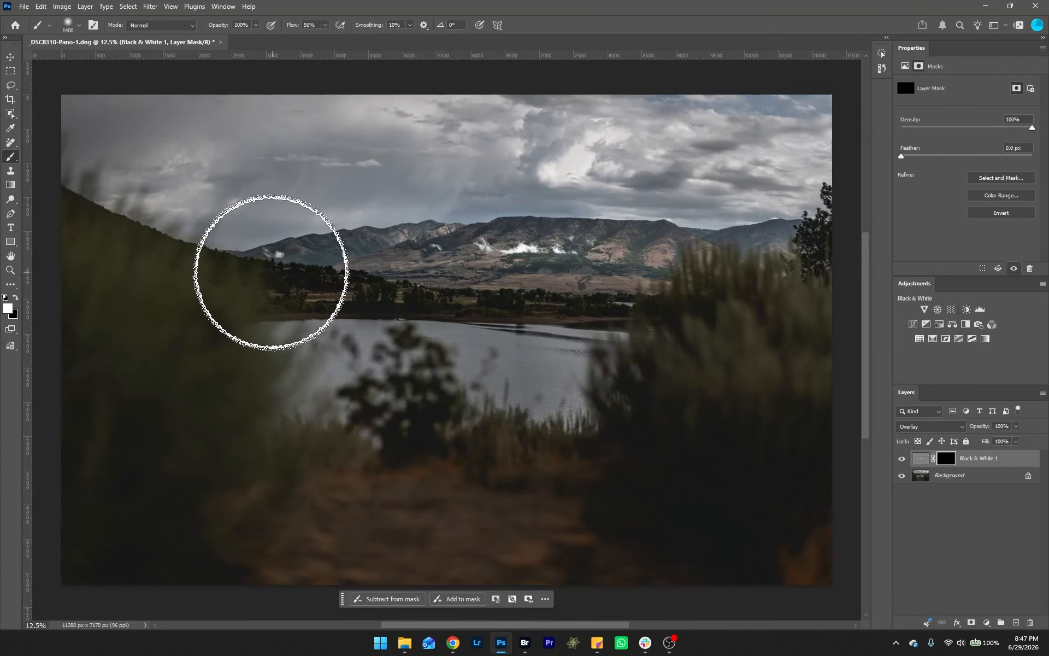
pyautogui.moveTo(670, 264); pyautogui.dragTo(731, 263)
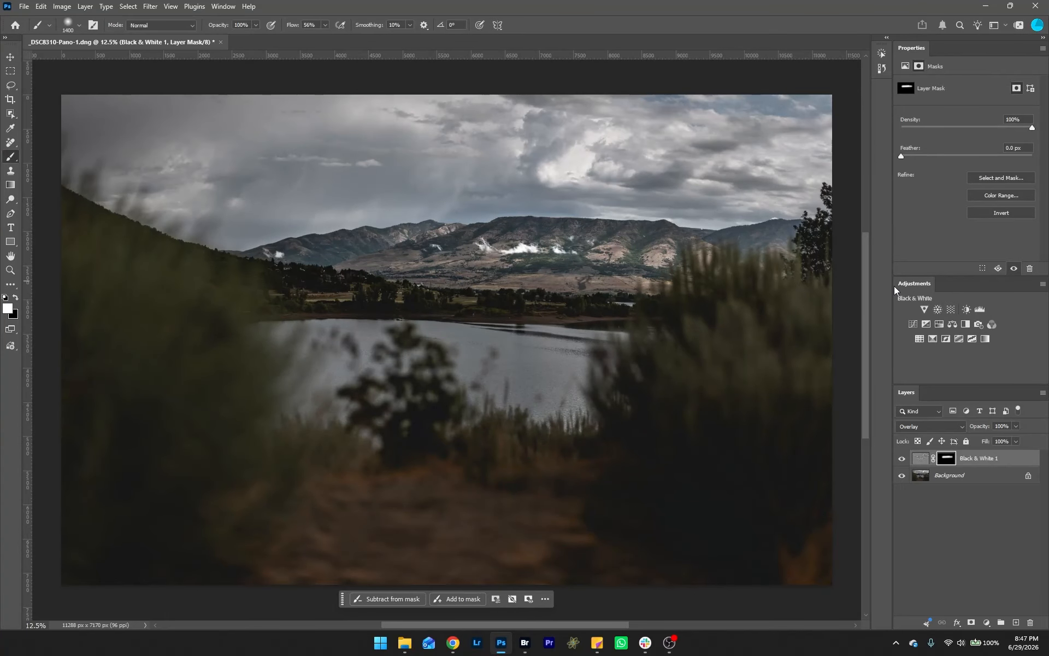
# Step: Save the image as a JPEG named mountain in the stamford trip 6-28-26 folder at quality 12
pyautogui.click(970, 480)
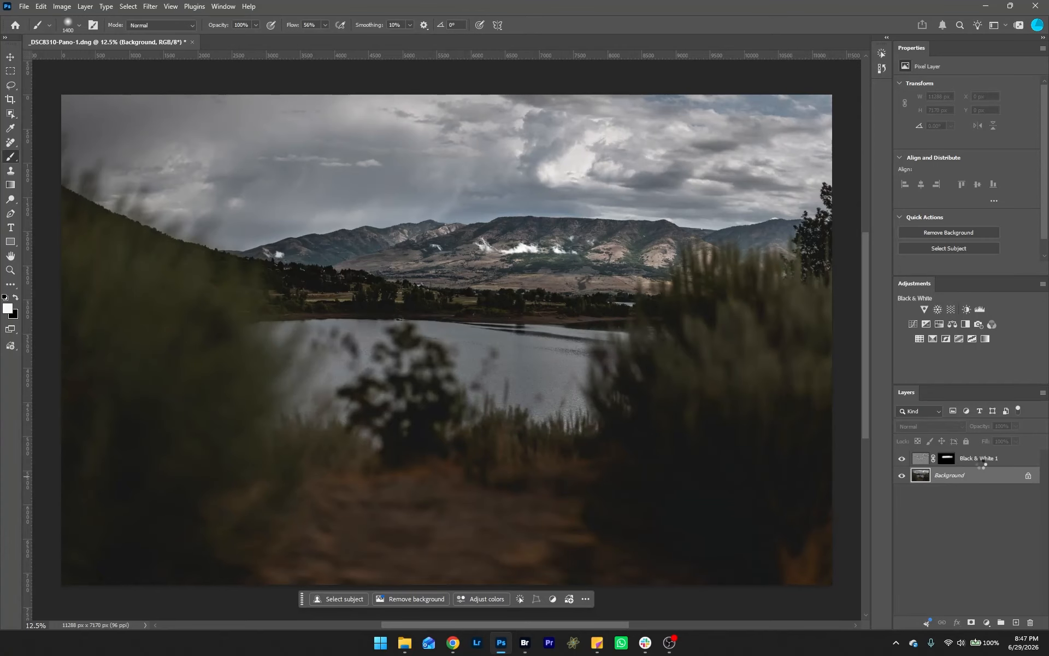
pyautogui.click(23, 7)
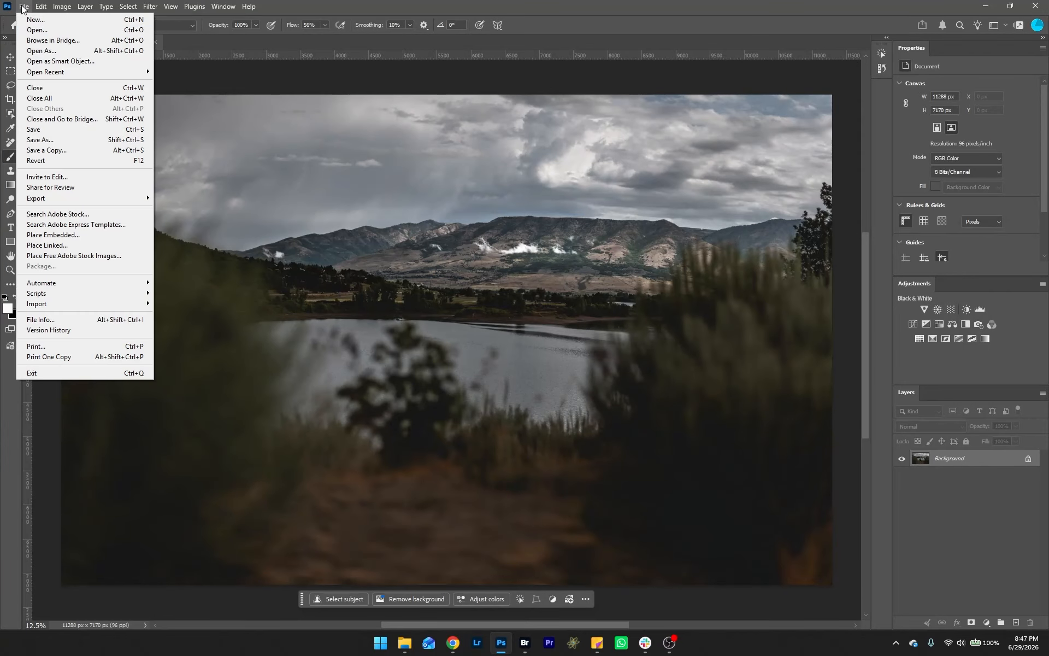
pyautogui.click(74, 140)
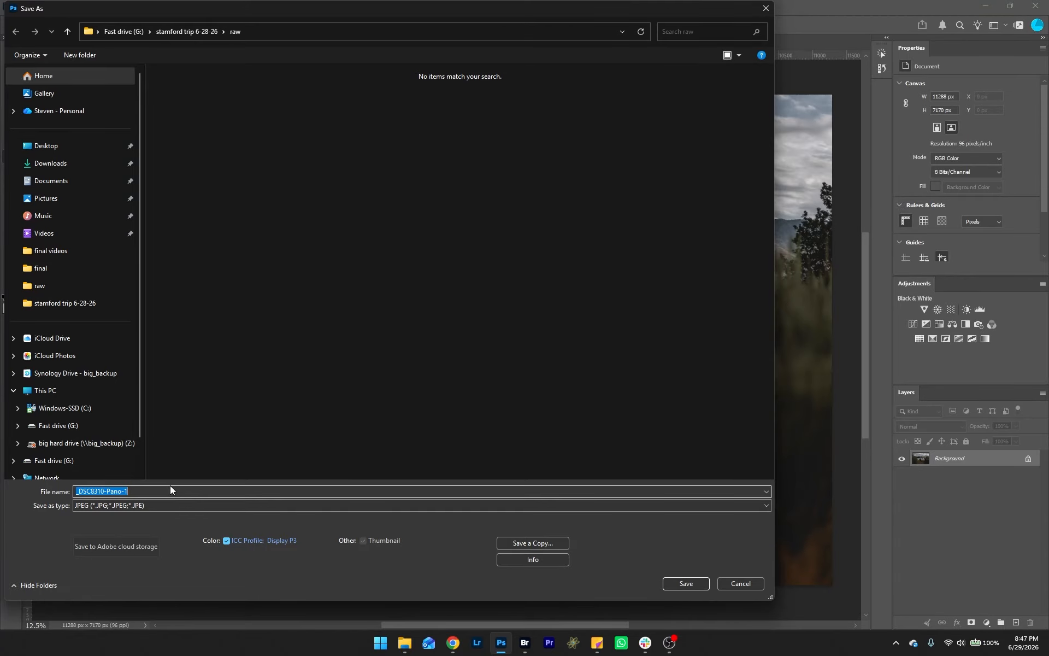
pyautogui.write('mountain')
pyautogui.click(196, 31)
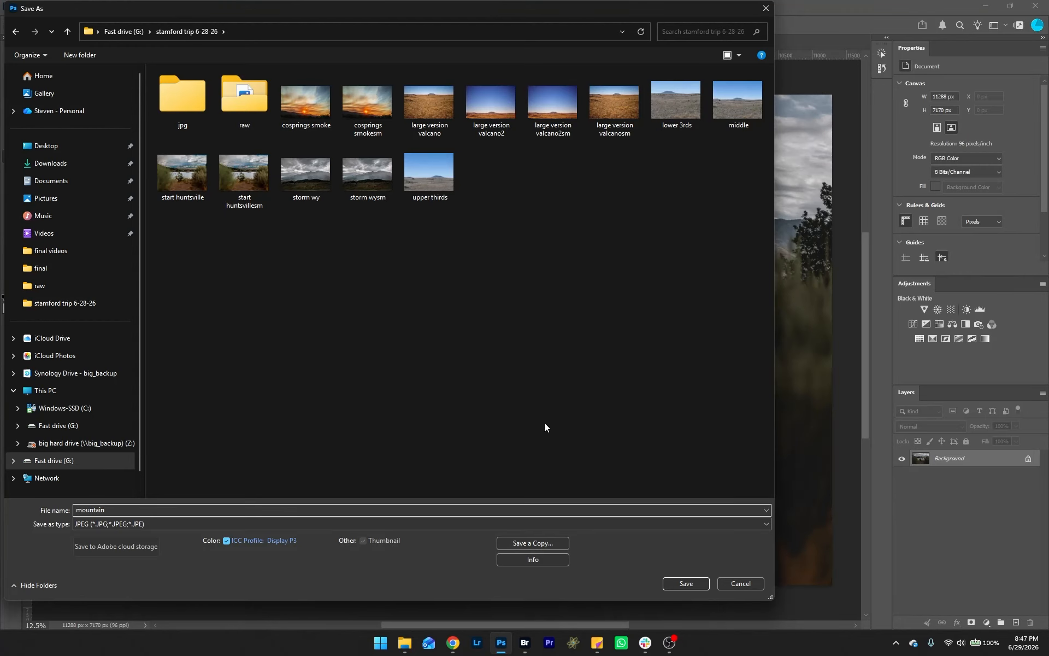
pyautogui.click(695, 582)
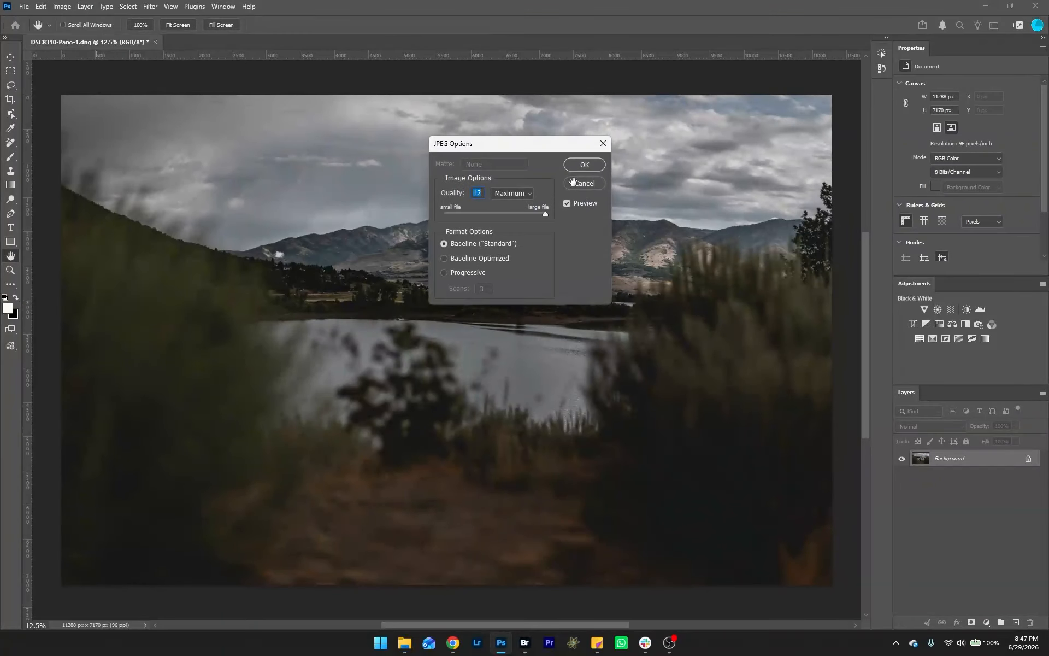
pyautogui.click(583, 167)
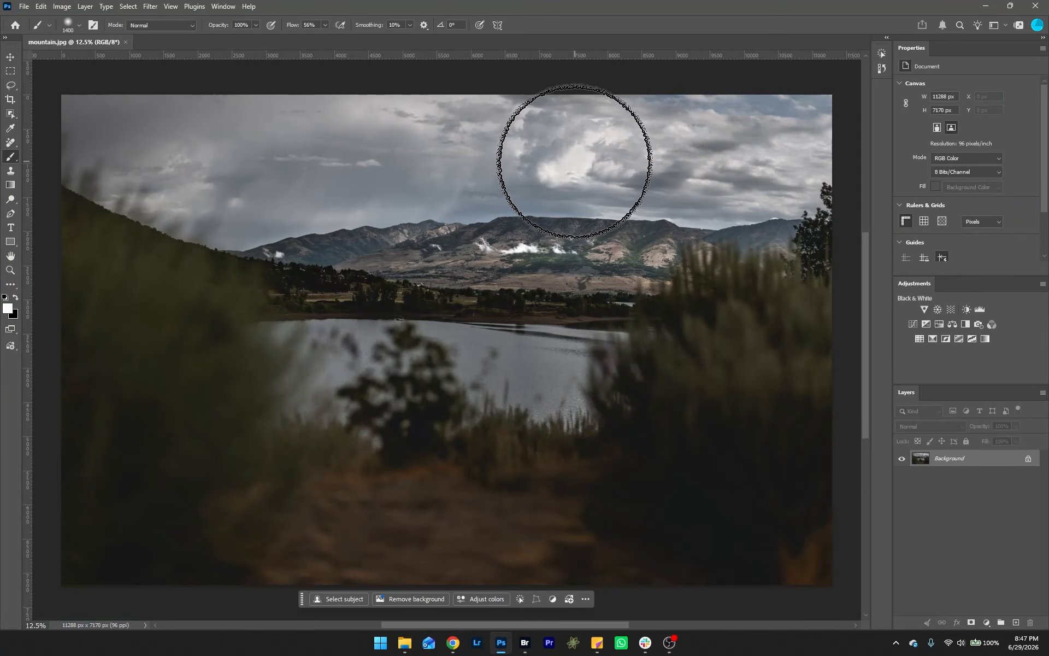
# Step: Switch to Bridge and open _DSC8356.NEF in Camera Raw
pyautogui.click(524, 643)
pyautogui.scroll(-8, 701, 559)
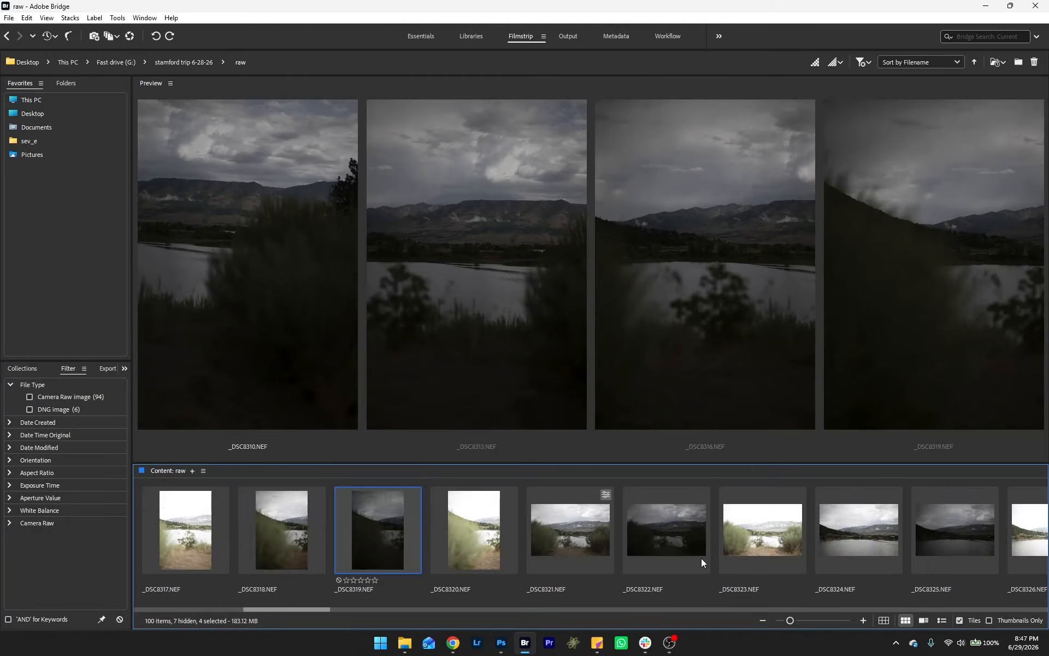
pyautogui.scroll(-5, 702, 556)
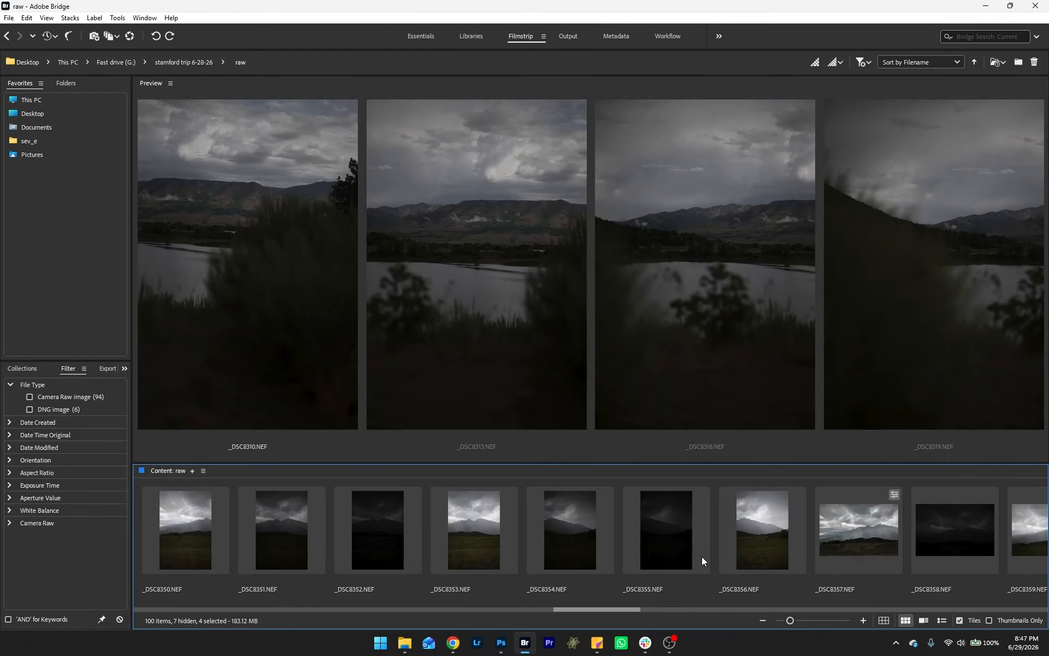
pyautogui.click(578, 529)
pyautogui.click(653, 525)
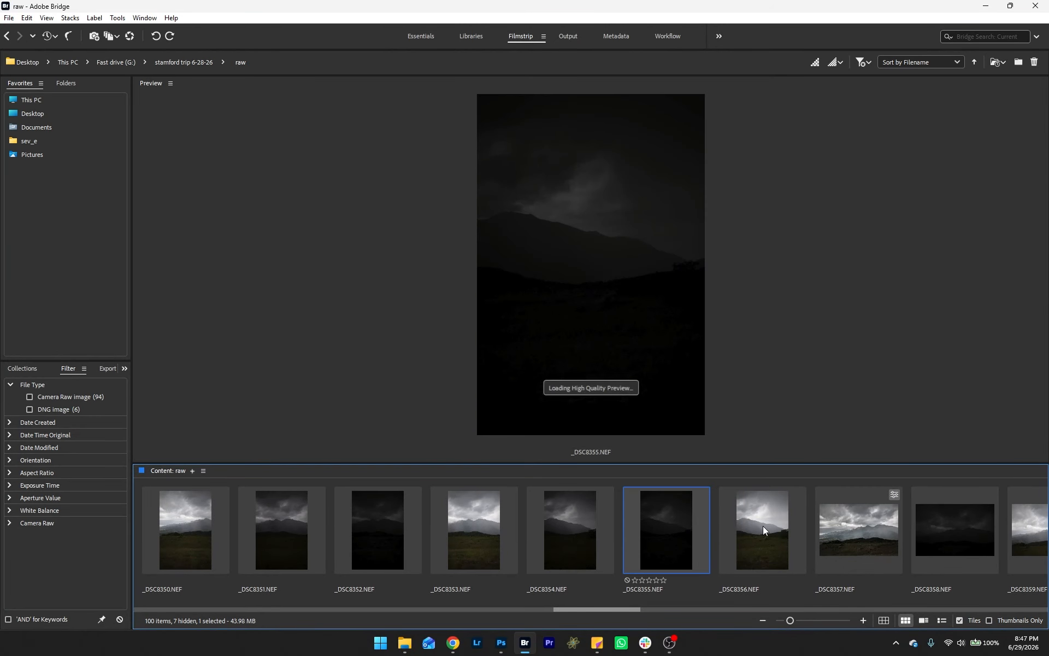
pyautogui.click(774, 527)
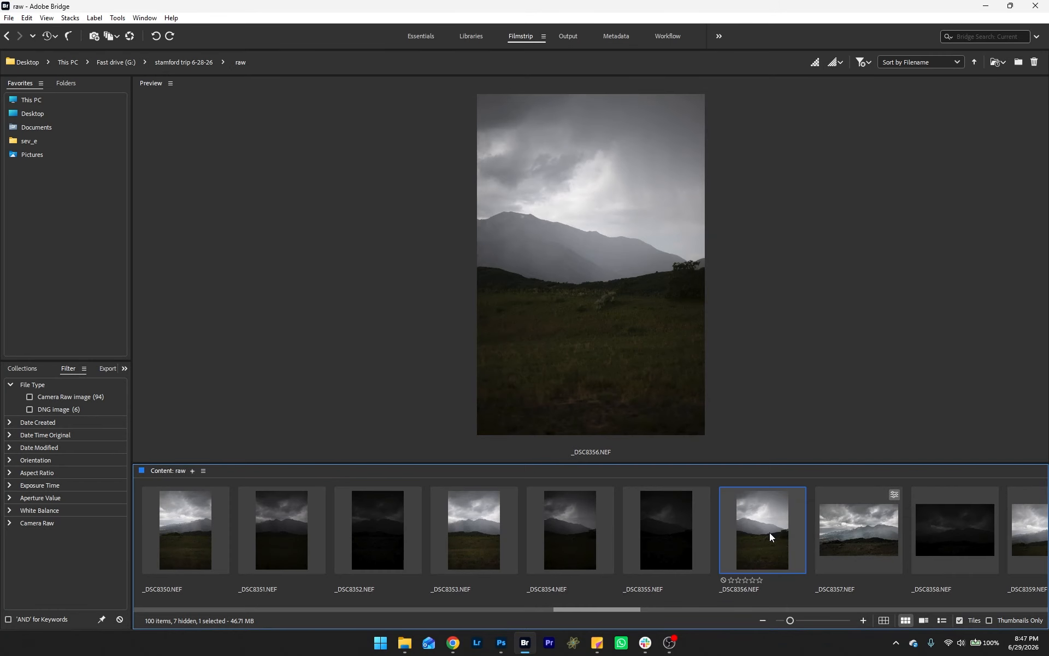
pyautogui.rightClick(769, 533)
pyautogui.click(873, 156)
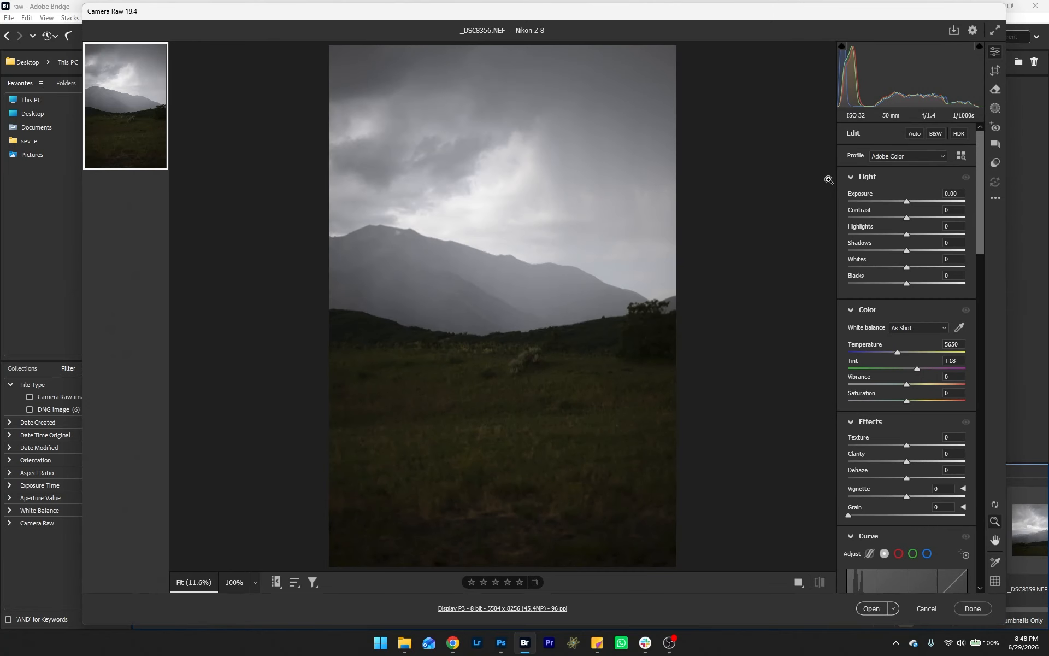
# Step: Apply the Adaptive Color profile and set Contrast to +53 and Highlights to -43
pyautogui.click(907, 156)
pyautogui.click(904, 166)
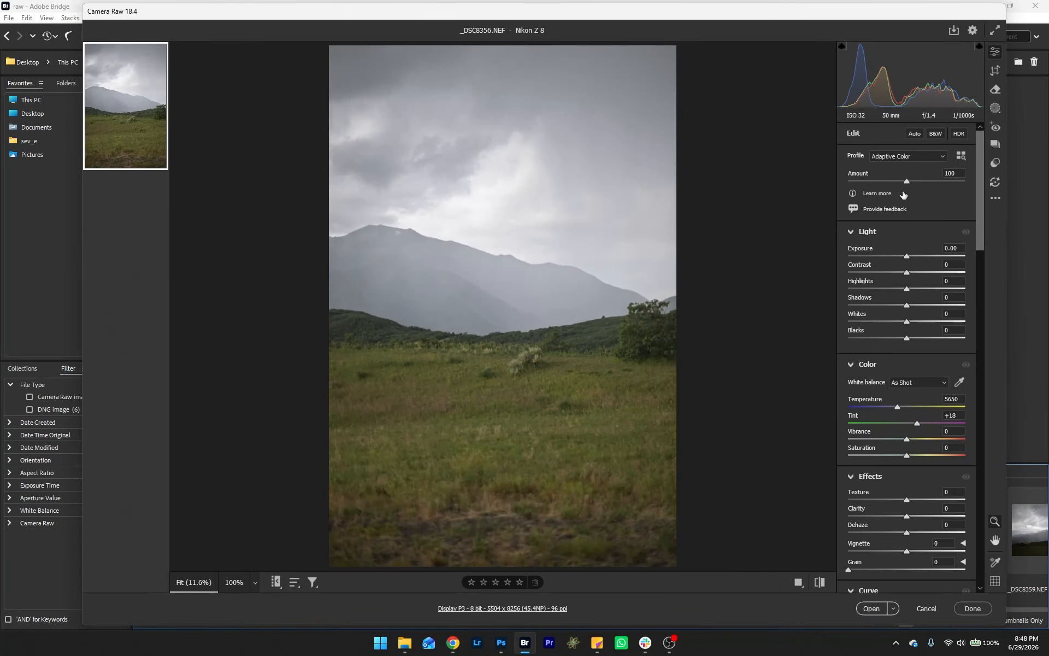
pyautogui.moveTo(907, 273); pyautogui.dragTo(881, 288)
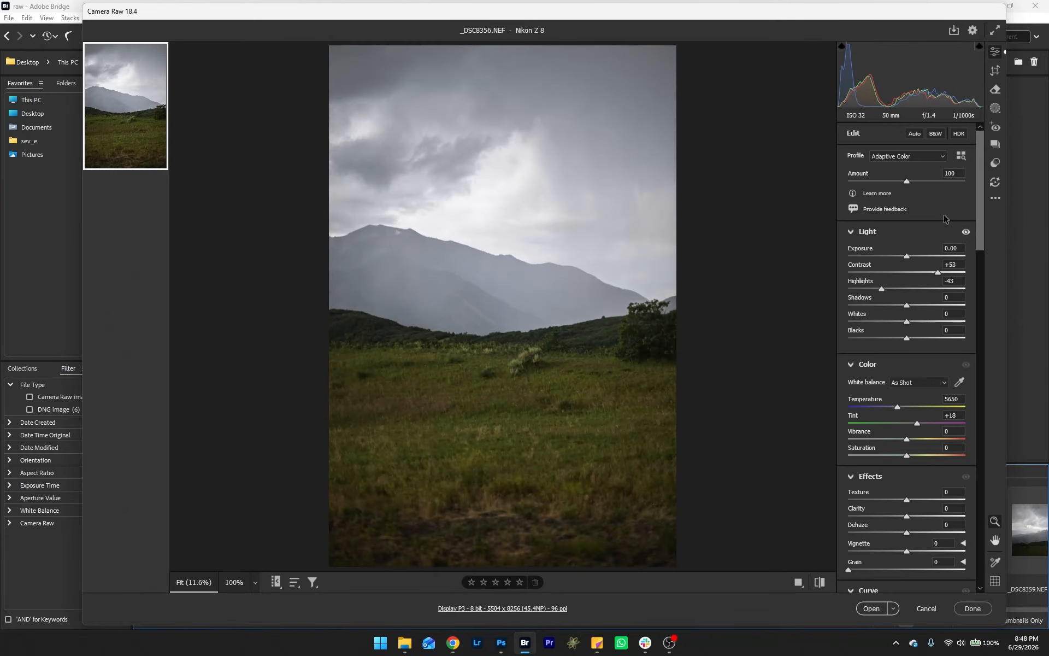
# Step: Create an Objects mask by brushing over the sky and then the mountains with a larger brush
pyautogui.click(996, 109)
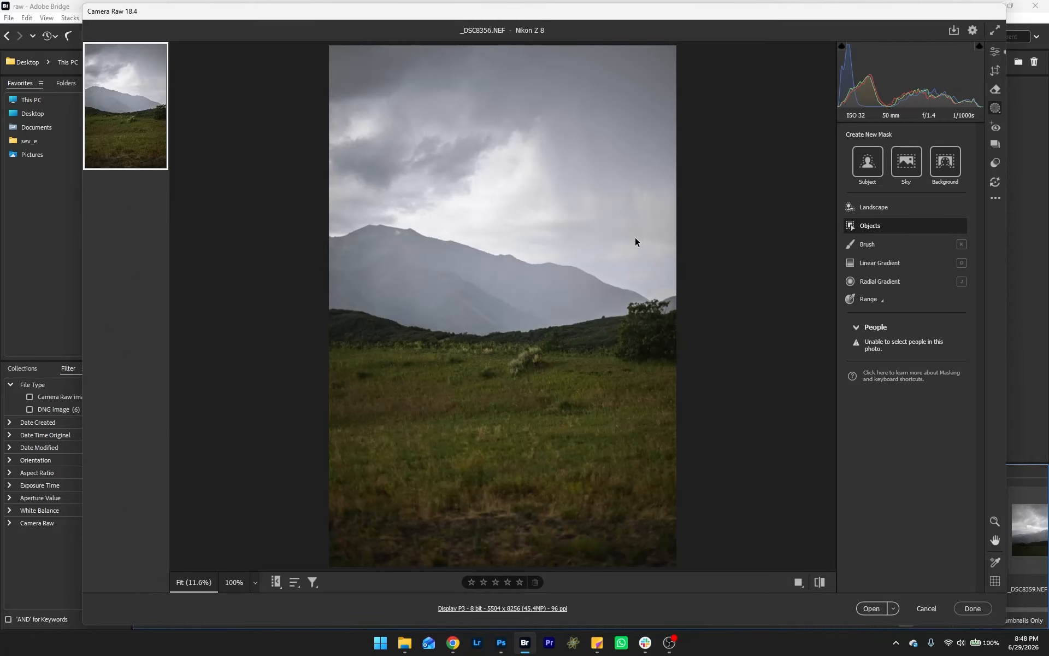
pyautogui.moveTo(331, 304)
pyautogui.mouseDown()
pyautogui.moveTo(479, 332)
pyautogui.moveTo(676, 300)
pyautogui.moveTo(639, 313)
pyautogui.moveTo(610, 315)
pyautogui.moveTo(668, 299)
pyautogui.moveTo(523, 311)
pyautogui.moveTo(505, 285)
pyautogui.moveTo(436, 294)
pyautogui.moveTo(325, 268)
pyautogui.moveTo(639, 271)
pyautogui.moveTo(512, 250)
pyautogui.moveTo(641, 211)
pyautogui.moveTo(325, 118)
pyautogui.moveTo(491, 34)
pyautogui.moveTo(400, 44)
pyautogui.mouseUp()
pyautogui.press(']')
pyautogui.press(']')
pyautogui.press(']')
pyautogui.press(']')
pyautogui.press(']')
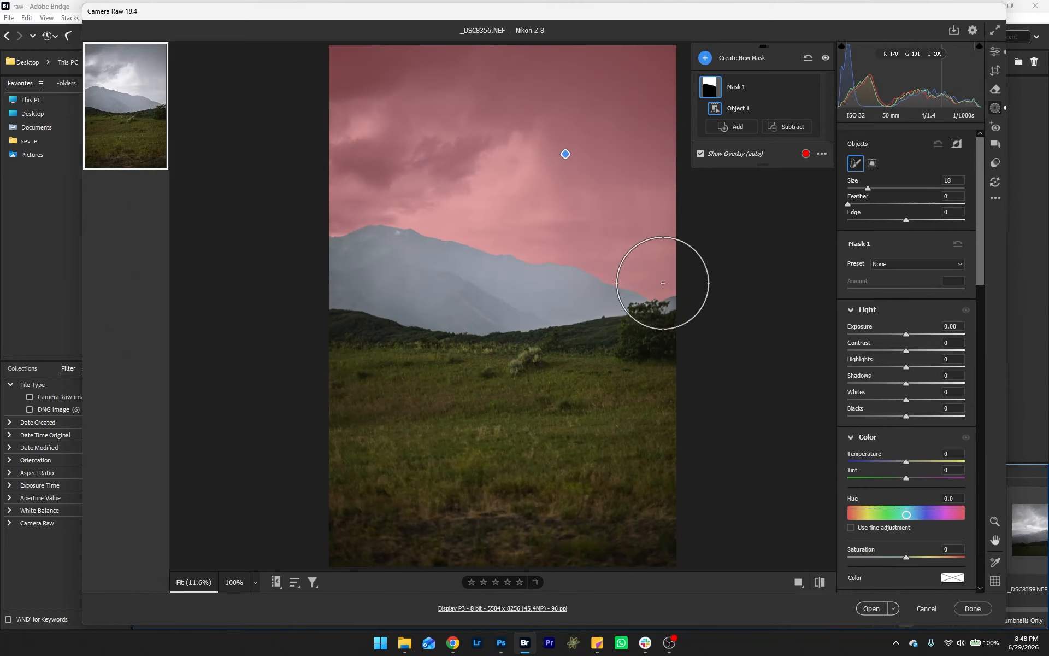
pyautogui.moveTo(666, 284)
pyautogui.mouseDown()
pyautogui.moveTo(575, 284)
pyautogui.moveTo(401, 242)
pyautogui.moveTo(349, 269)
pyautogui.moveTo(404, 299)
pyautogui.moveTo(563, 303)
pyautogui.moveTo(679, 276)
pyautogui.mouseUp()
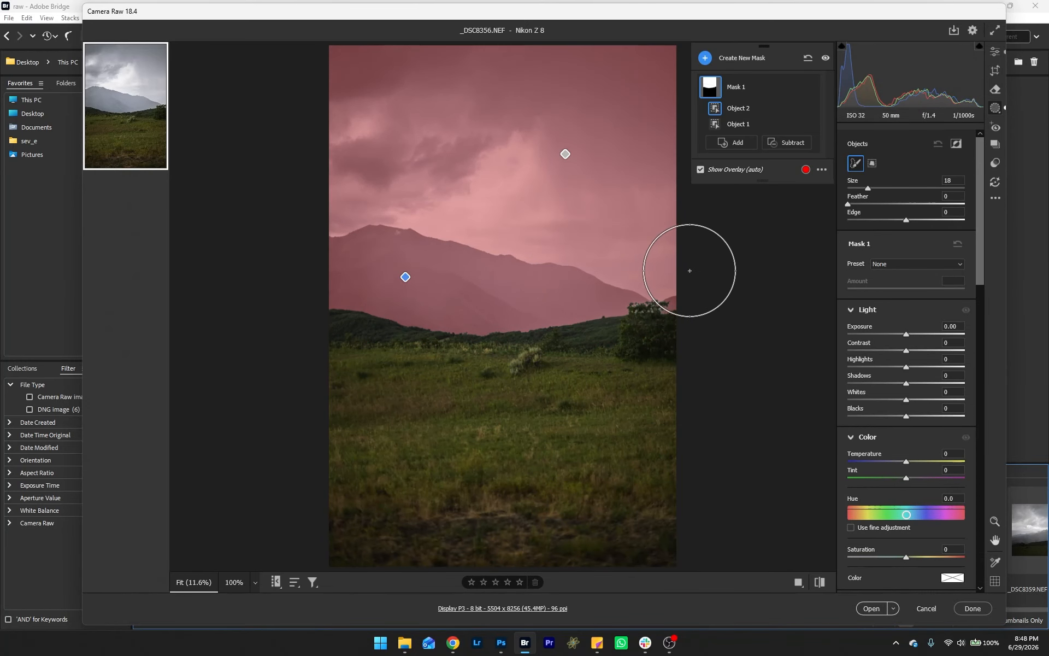
# Step: Set the mask's Contrast to +29, Clarity to +82, Highlights to -60 and Shadows to -50
pyautogui.moveTo(906, 351); pyautogui.dragTo(923, 352)
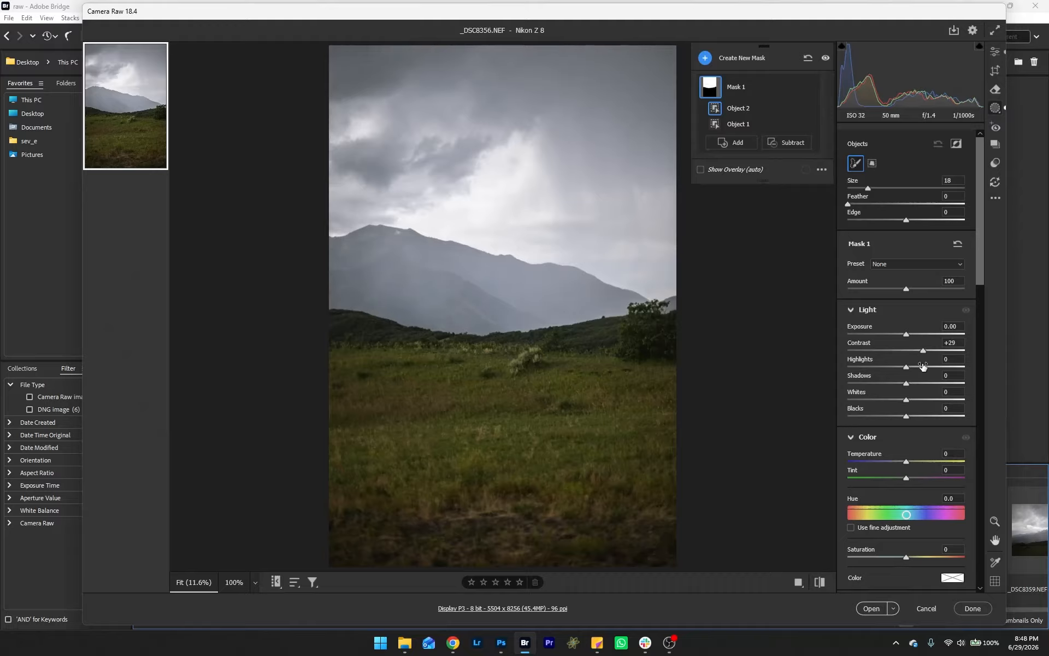
pyautogui.scroll(-3, 919, 414)
pyautogui.scroll(-3, 906, 453)
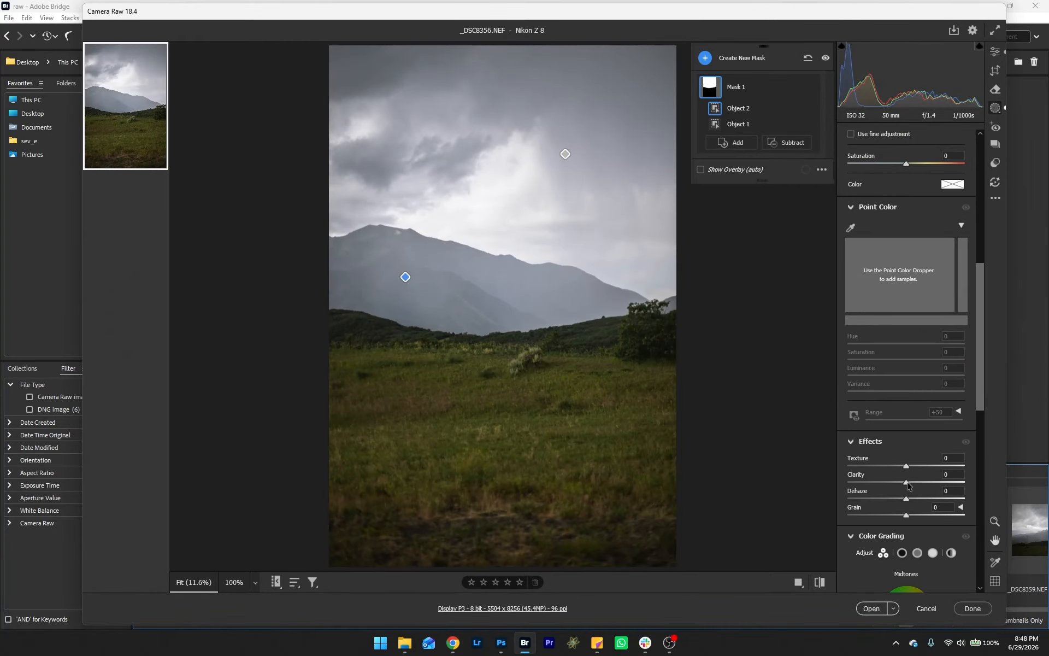
pyautogui.moveTo(907, 482); pyautogui.dragTo(956, 484)
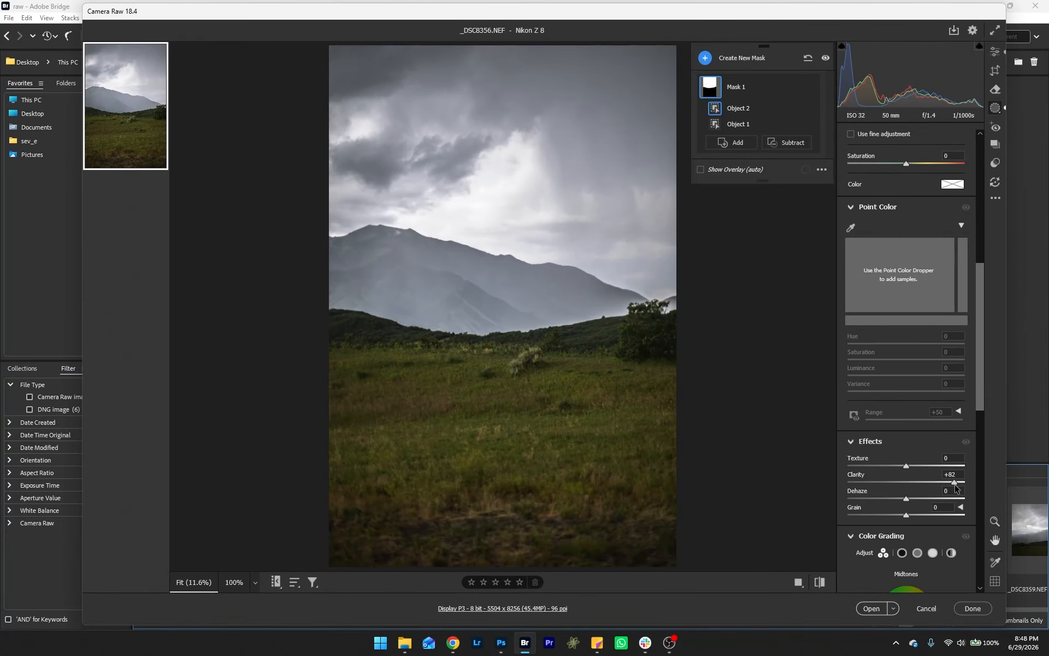
pyautogui.scroll(6, 922, 436)
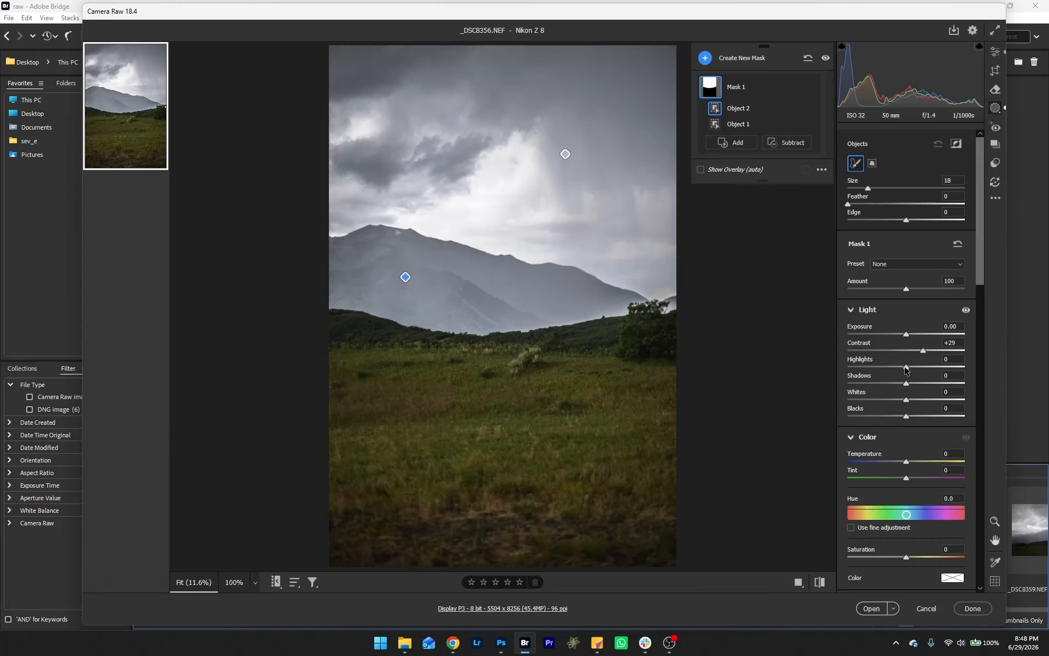
pyautogui.moveTo(905, 370); pyautogui.dragTo(871, 372)
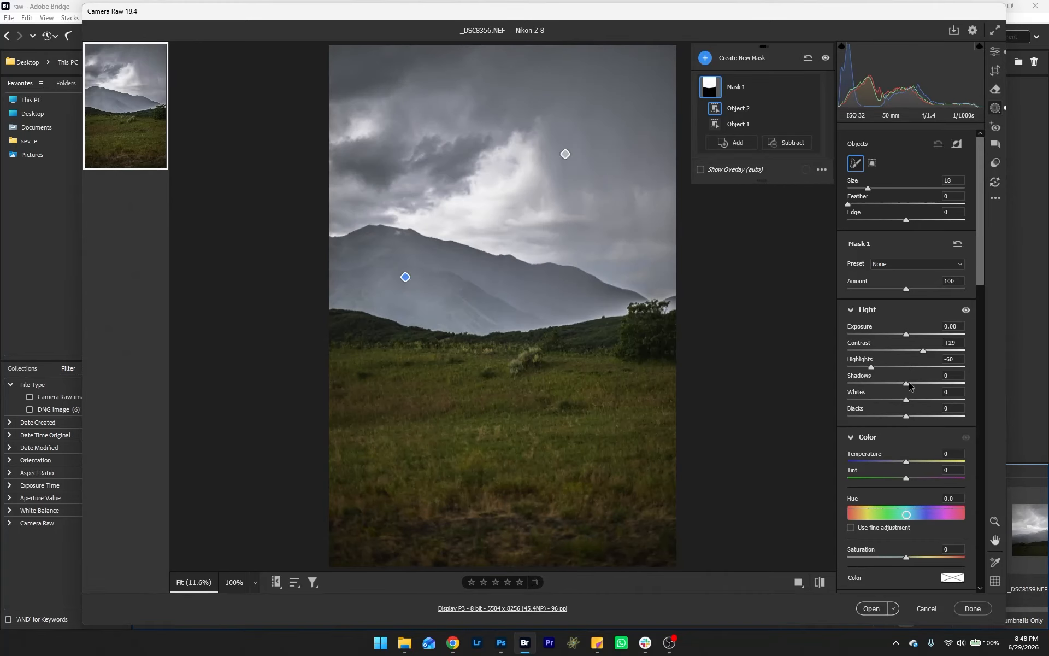
pyautogui.moveTo(906, 383); pyautogui.dragTo(877, 391)
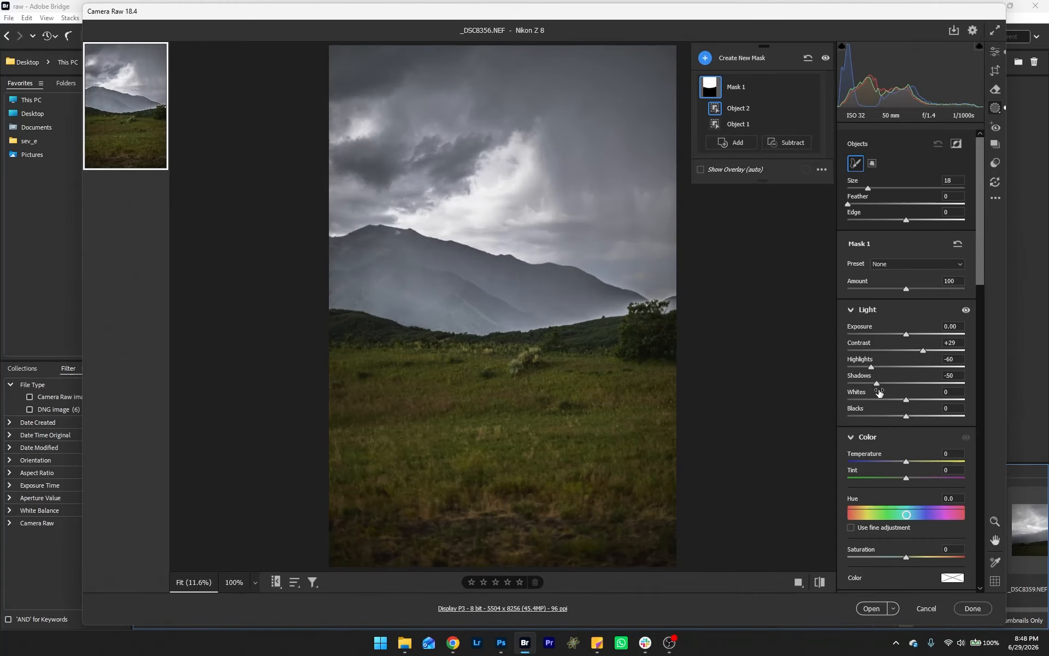
# Step: Set the mask's Temperature to +12, Saturation to +39, Blacks to -33, Edge to 10 and Contrast to +36
pyautogui.moveTo(906, 461); pyautogui.dragTo(929, 494)
pyautogui.scroll(-2, 918, 485)
pyautogui.moveTo(906, 350)
pyautogui.mouseDown()
pyautogui.moveTo(879, 352)
pyautogui.moveTo(888, 355)
pyautogui.mouseUp()
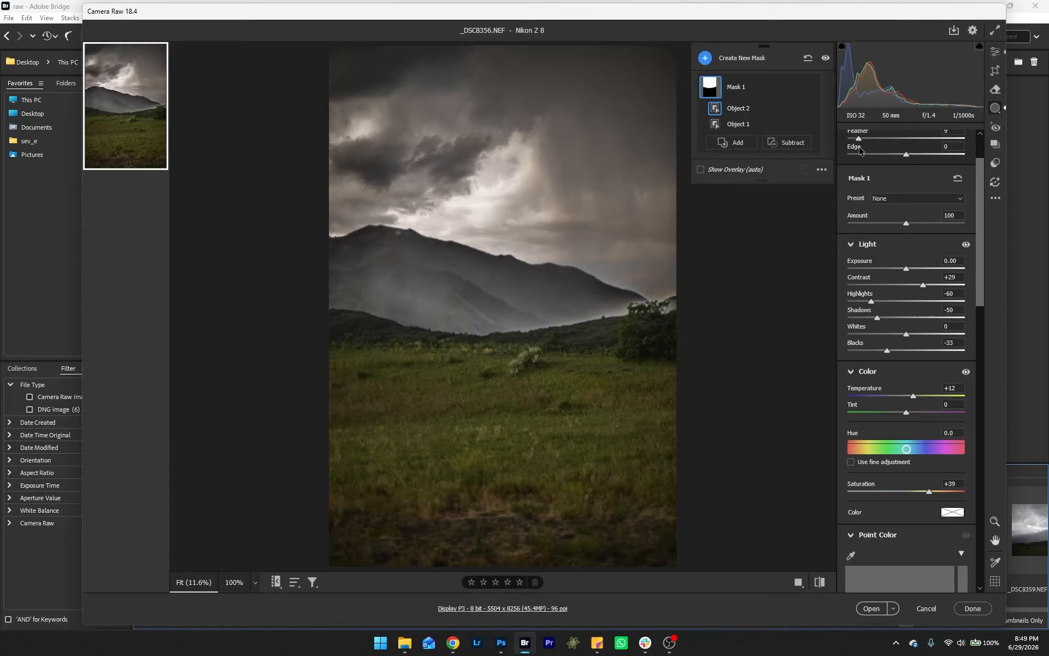
pyautogui.moveTo(905, 157)
pyautogui.mouseDown()
pyautogui.moveTo(924, 159)
pyautogui.moveTo(869, 165)
pyautogui.moveTo(914, 172)
pyautogui.mouseUp()
pyautogui.moveTo(924, 286); pyautogui.dragTo(927, 284)
# Step: Create a new Landscape mask selecting only Vegetation
pyautogui.click(705, 58)
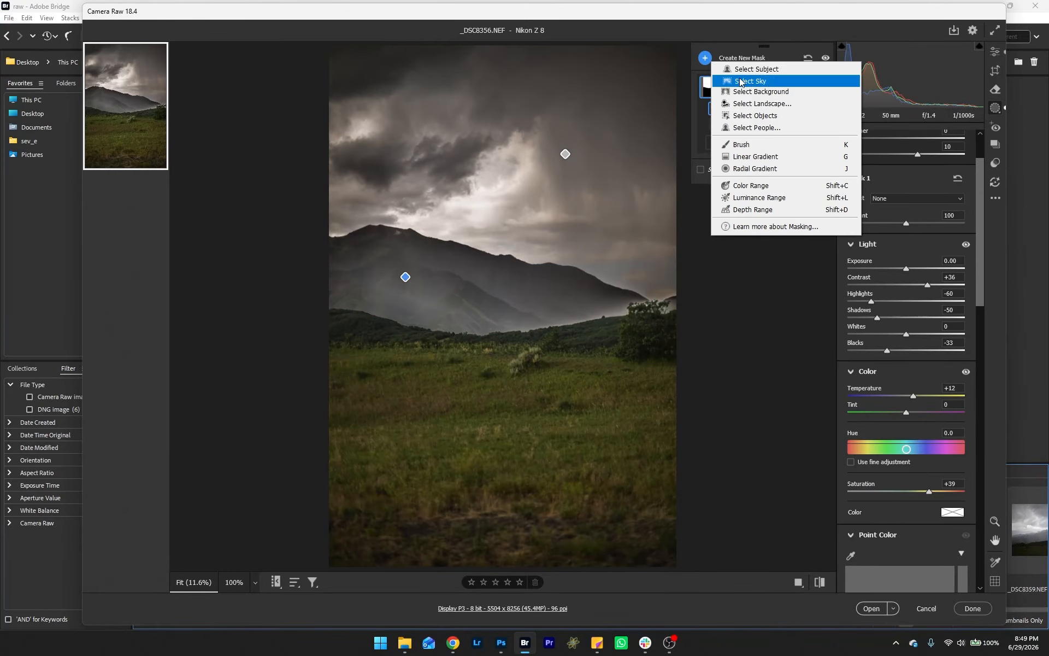
pyautogui.click(773, 103)
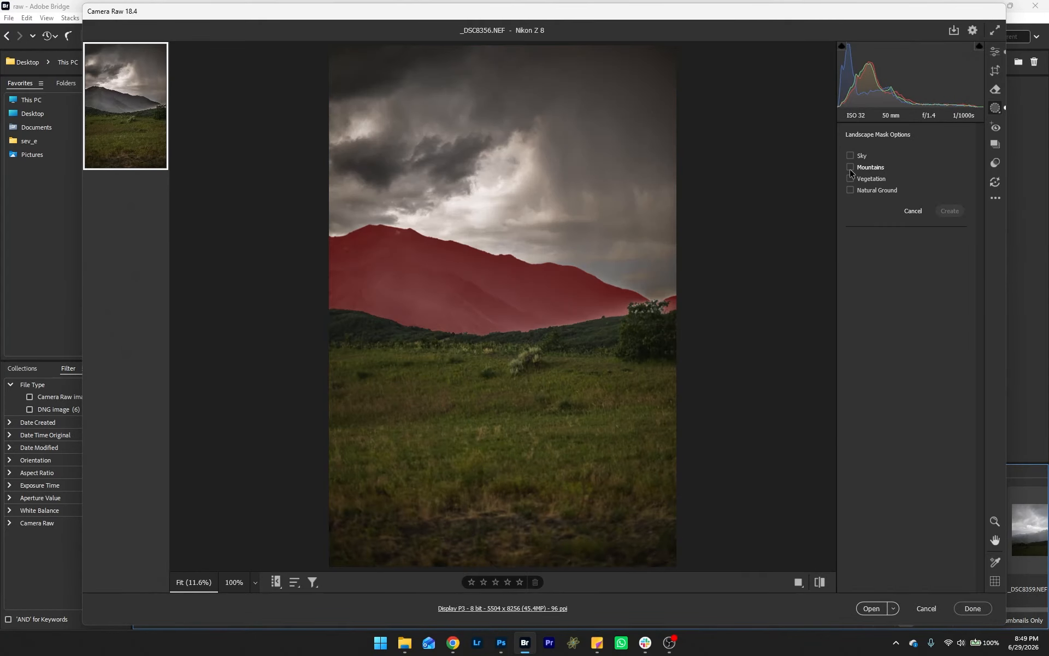
pyautogui.click(850, 180)
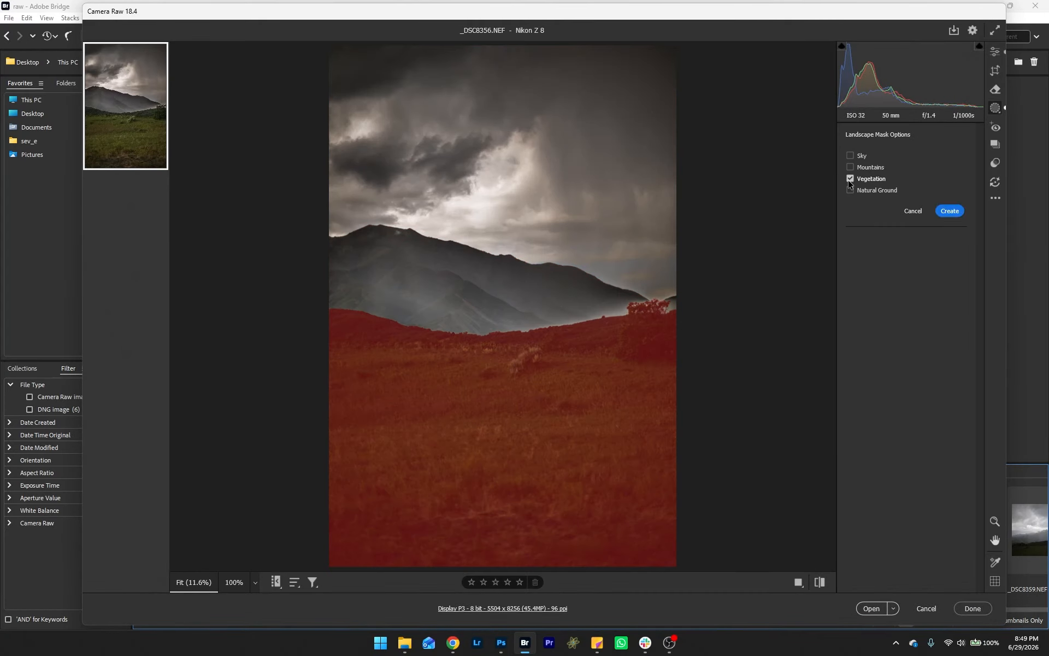
pyautogui.click(951, 213)
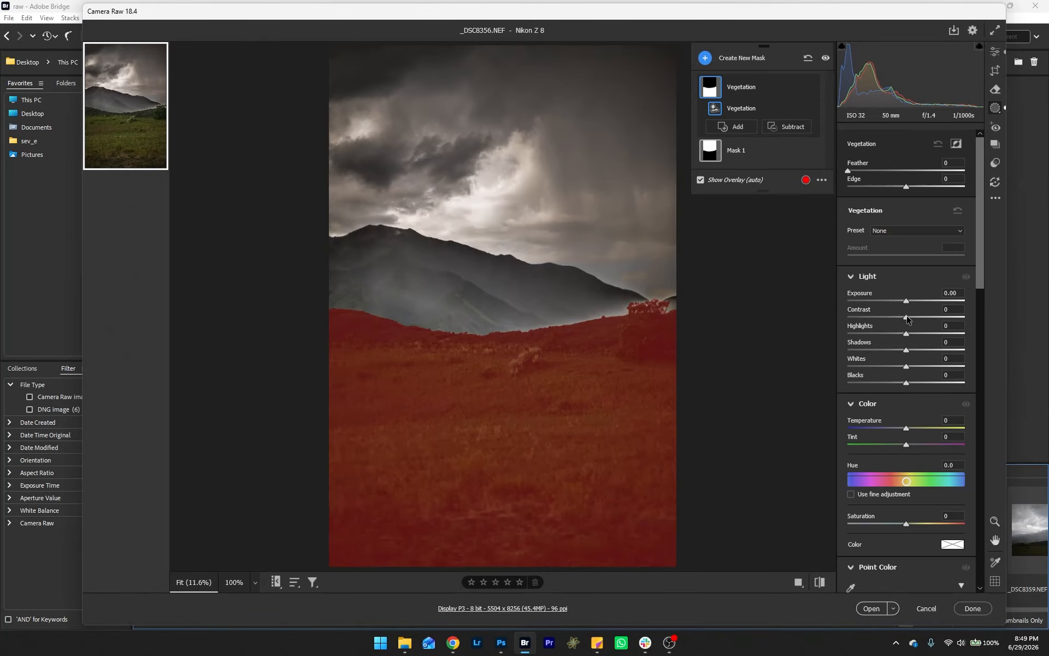
# Step: Set the vegetation mask's Contrast to +41, Highlights -80, Shadows -11, Whites +36 and Blacks -5
pyautogui.moveTo(907, 319); pyautogui.dragTo(930, 320)
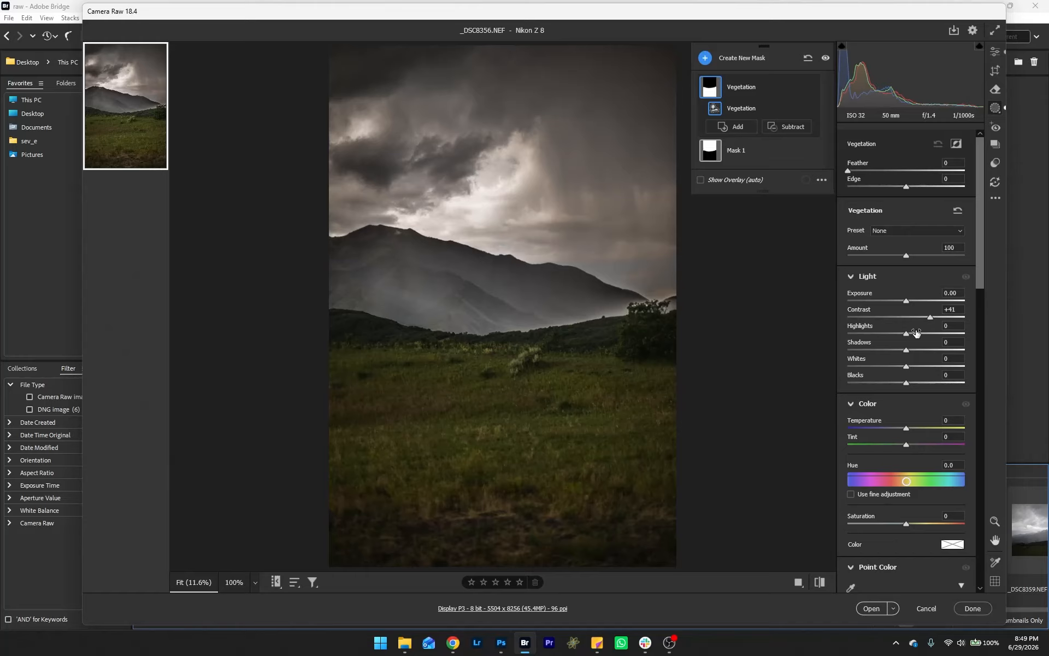
pyautogui.moveTo(871, 338); pyautogui.dragTo(904, 394)
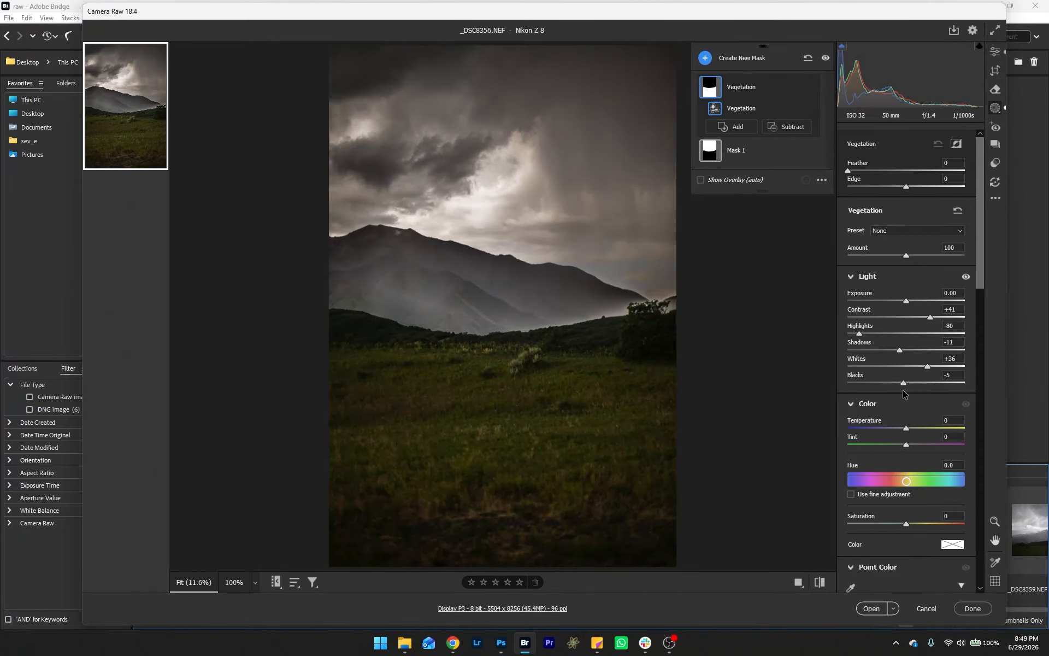
pyautogui.click(712, 152)
pyautogui.click(776, 172)
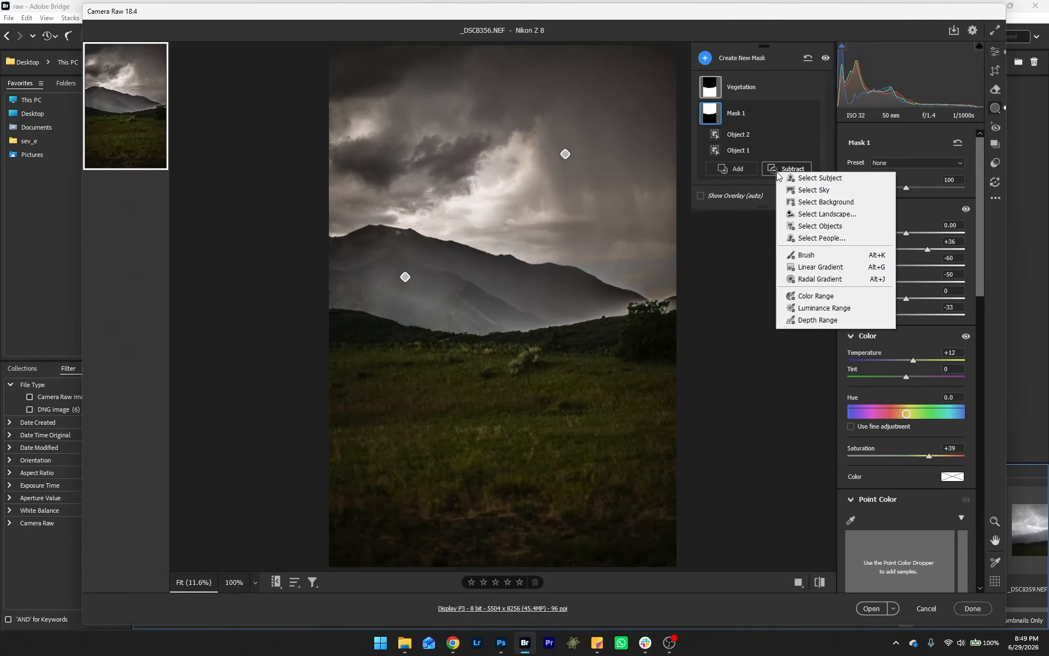
pyautogui.click(838, 282)
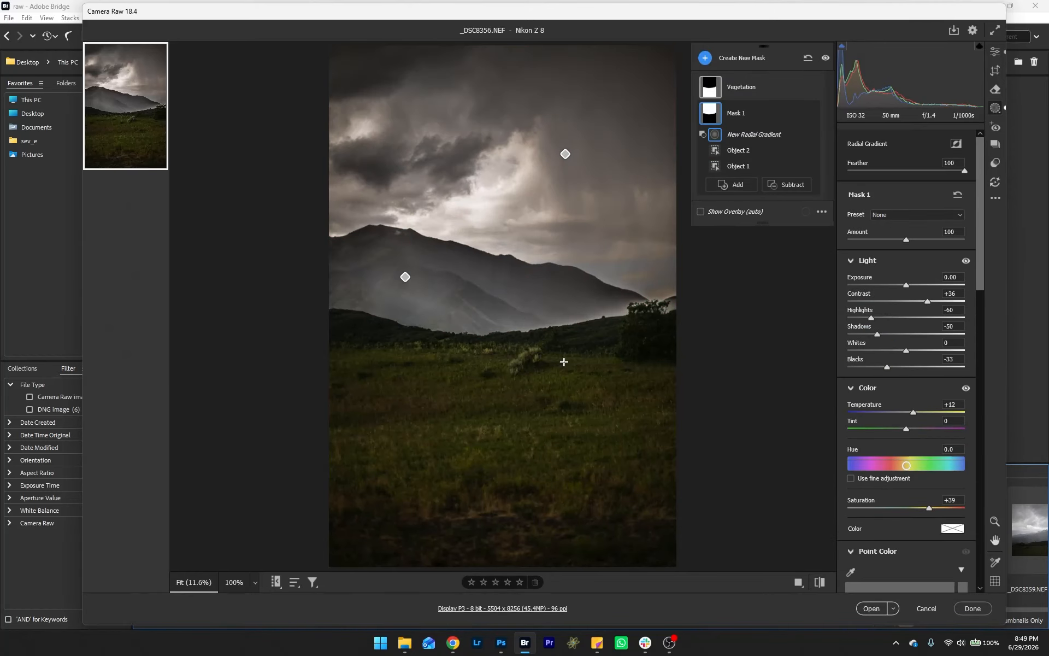
pyautogui.moveTo(500, 328); pyautogui.dragTo(630, 478)
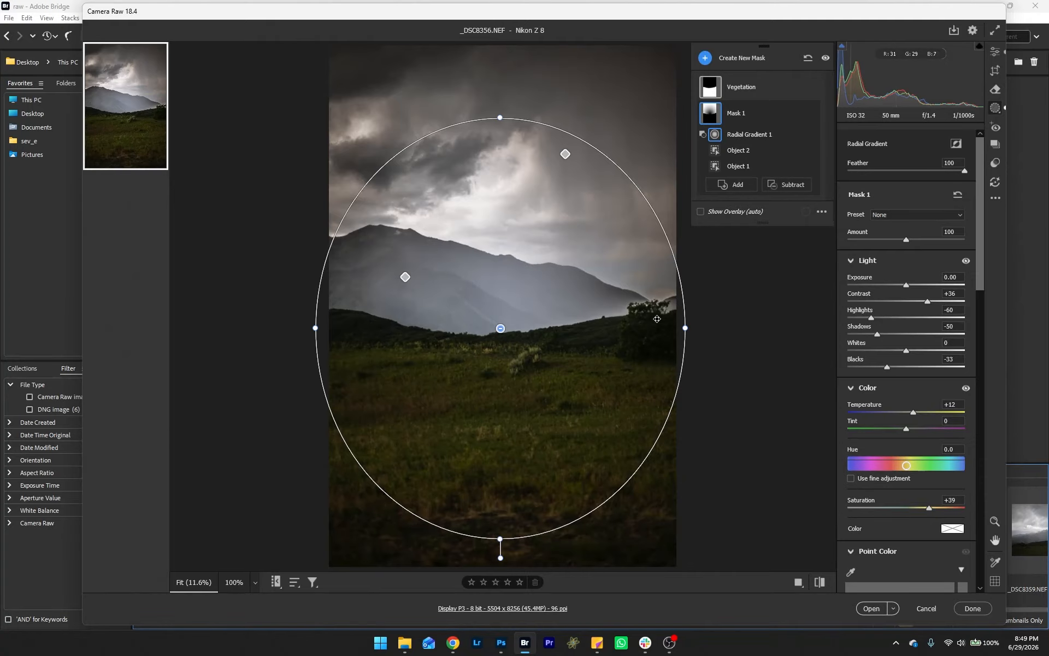
pyautogui.moveTo(713, 115)
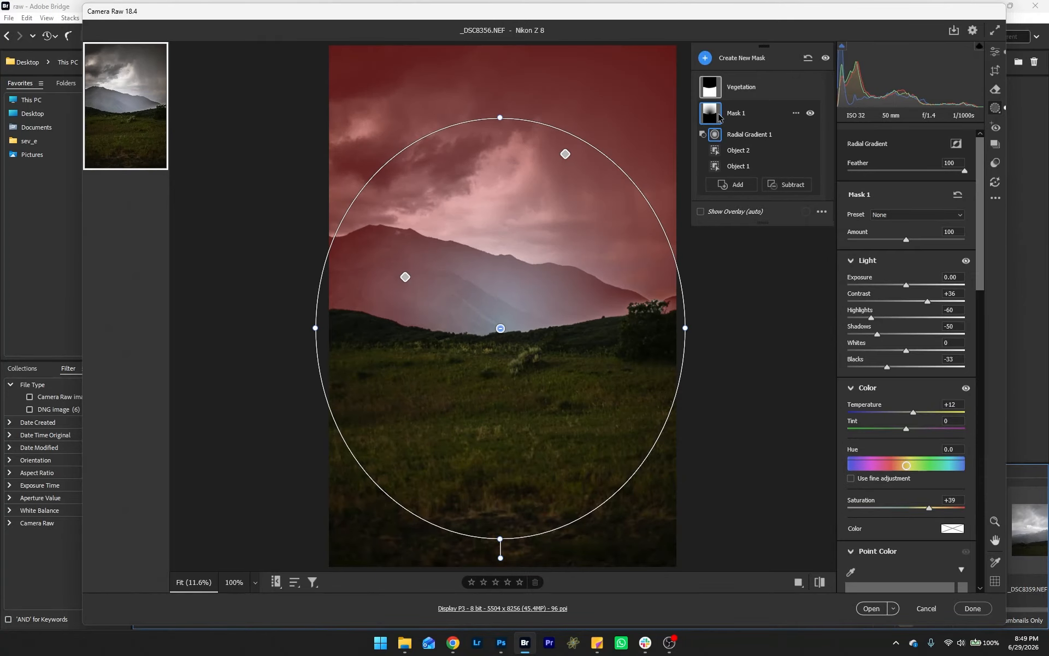
pyautogui.rightClick(745, 136)
pyautogui.click(747, 136)
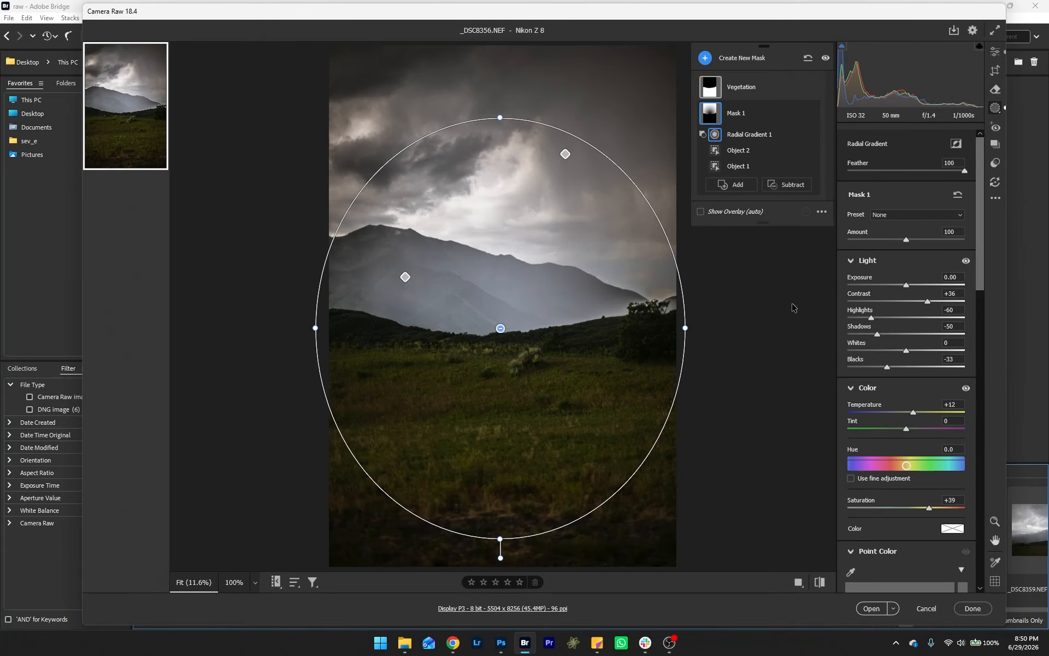
pyautogui.press('Delete')
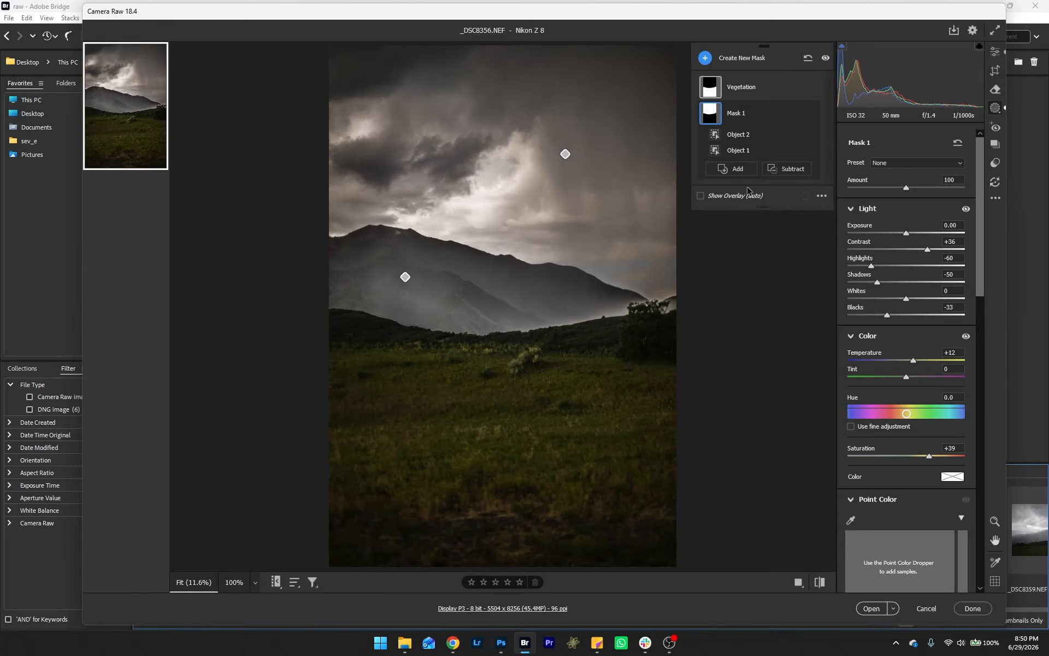
pyautogui.click(744, 169)
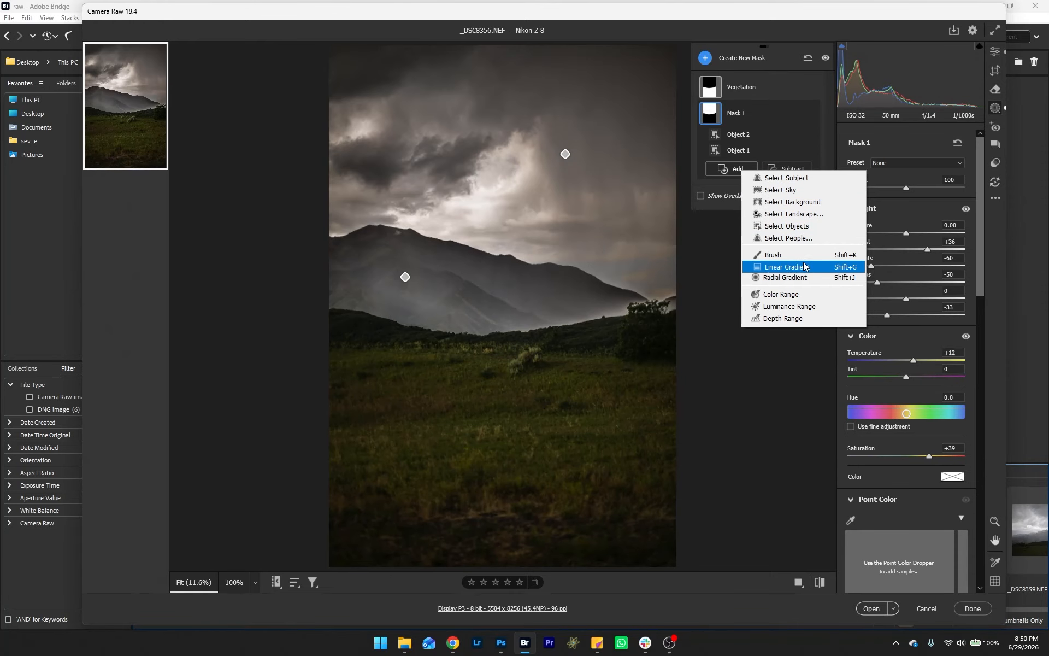
pyautogui.click(785, 277)
pyautogui.moveTo(510, 330); pyautogui.dragTo(628, 452)
pyautogui.moveTo(710, 107)
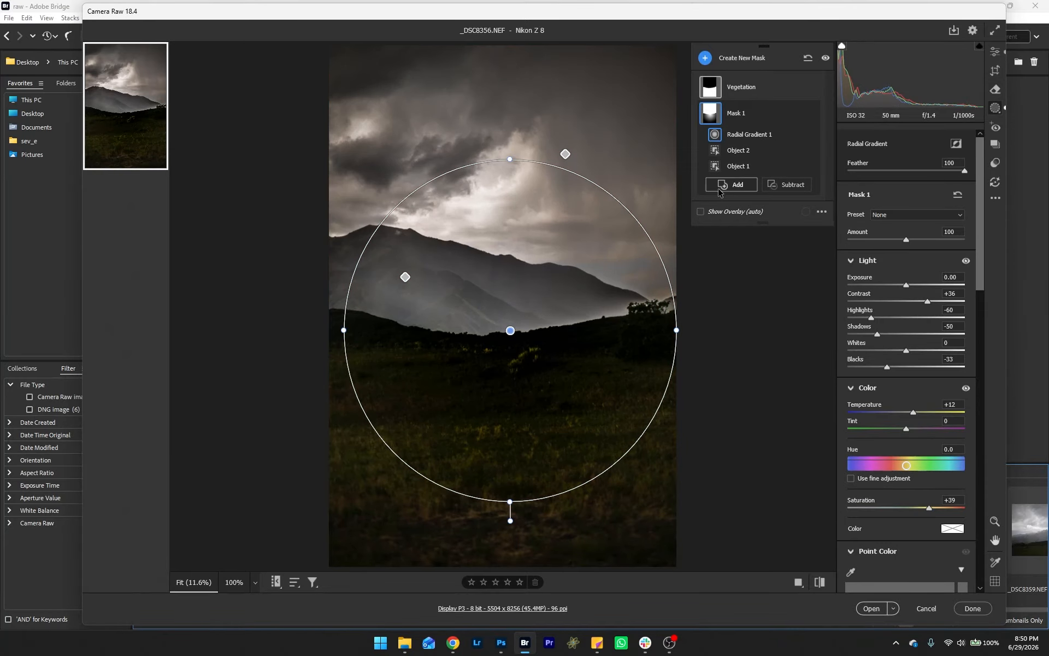
pyautogui.hotkey('ctrl', 'z')
pyautogui.hotkey('ctrl', 'z')
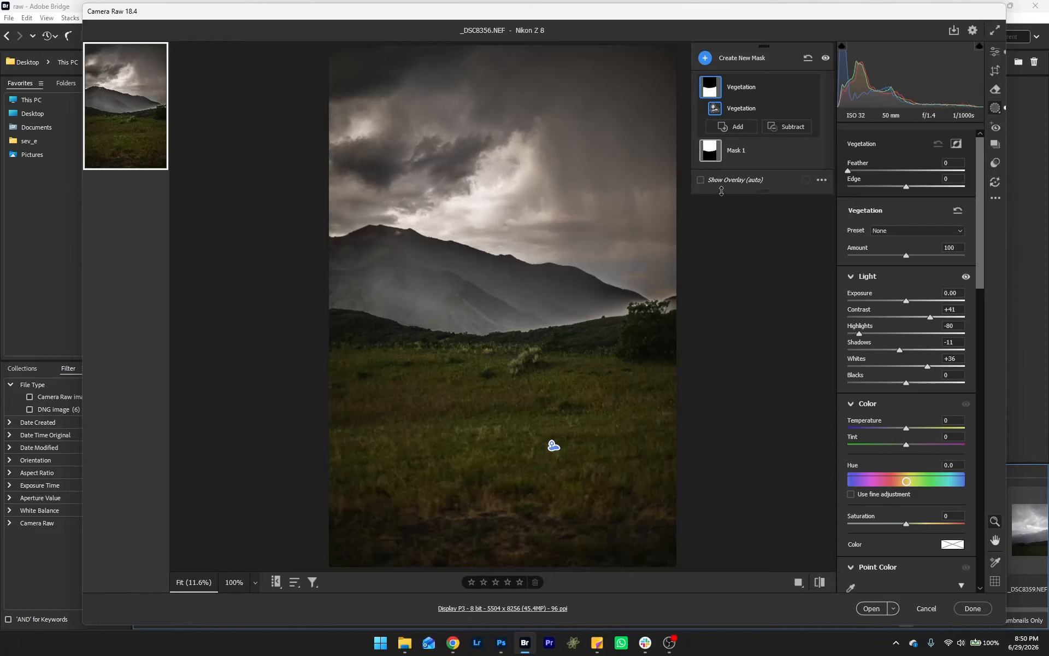
# Step: Subtract a brushed patch at the grass's left edge from the vegetation mask and set its Exposure to +0.40
pyautogui.click(783, 129)
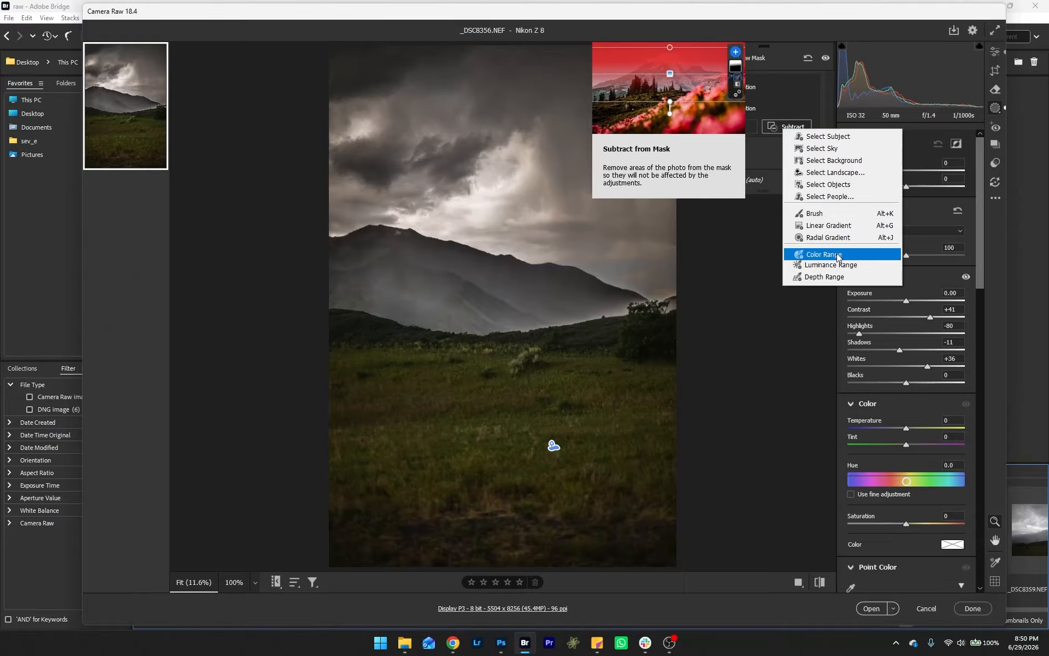
pyautogui.click(817, 213)
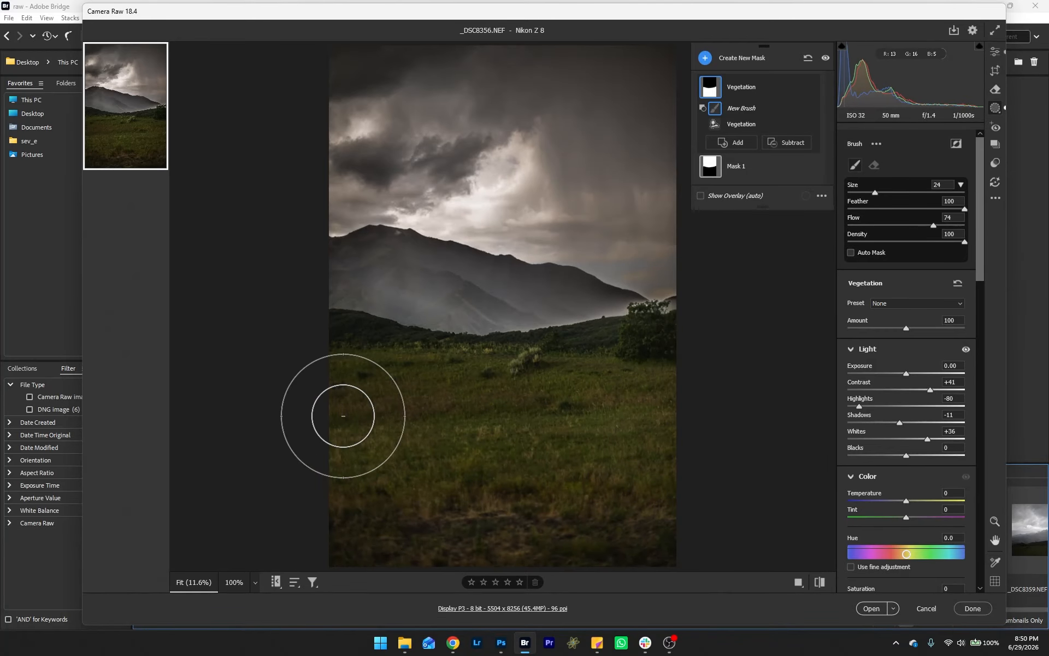
pyautogui.moveTo(343, 416)
pyautogui.mouseDown()
pyautogui.moveTo(363, 458)
pyautogui.moveTo(332, 370)
pyautogui.moveTo(335, 388)
pyautogui.moveTo(346, 388)
pyautogui.mouseUp()
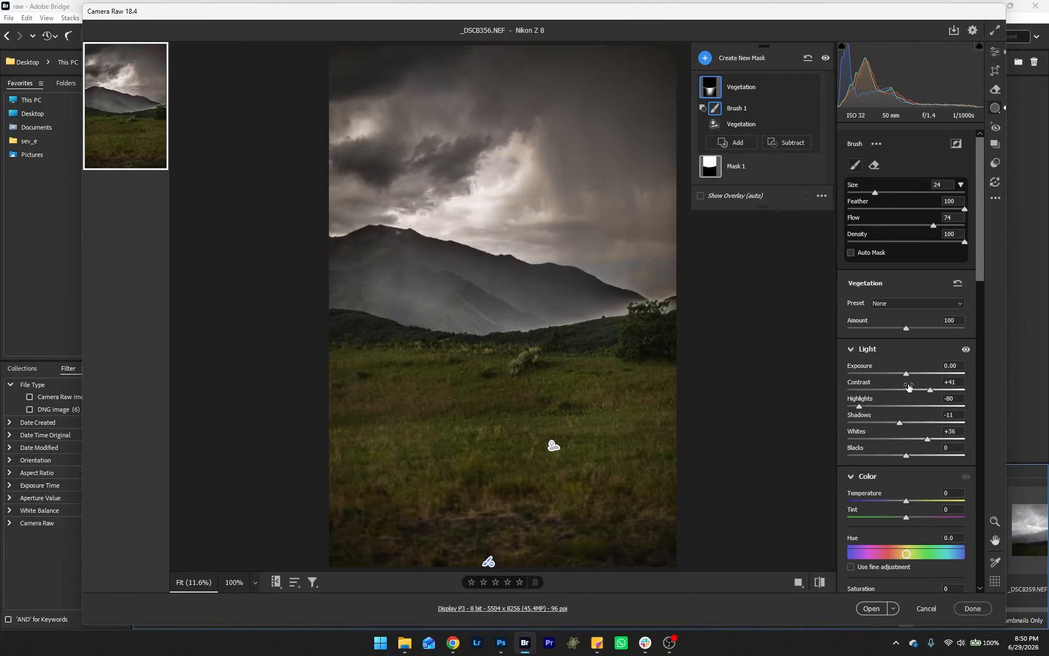
pyautogui.moveTo(906, 373); pyautogui.dragTo(915, 377)
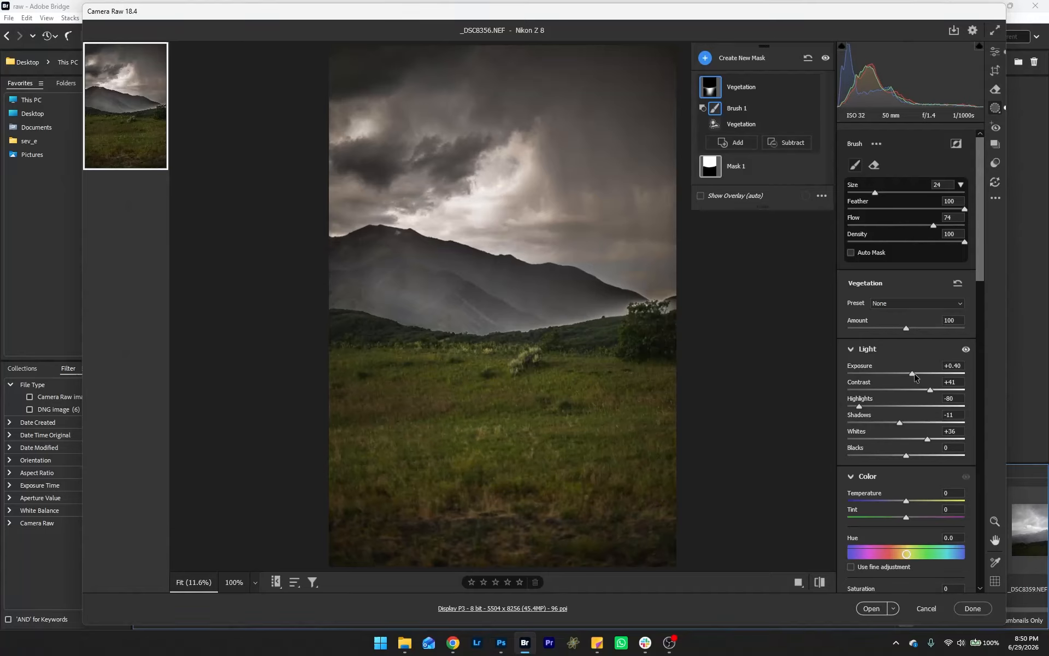
# Step: Create a new brush mask painted over the mountain ridge and bright sky centre
pyautogui.click(706, 58)
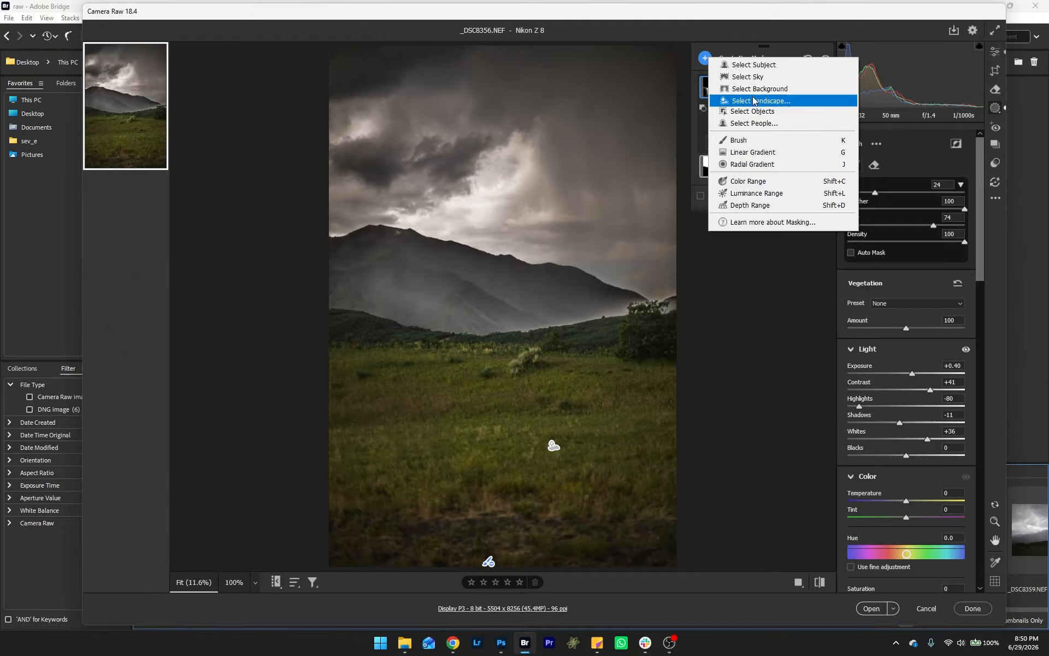
pyautogui.click(767, 142)
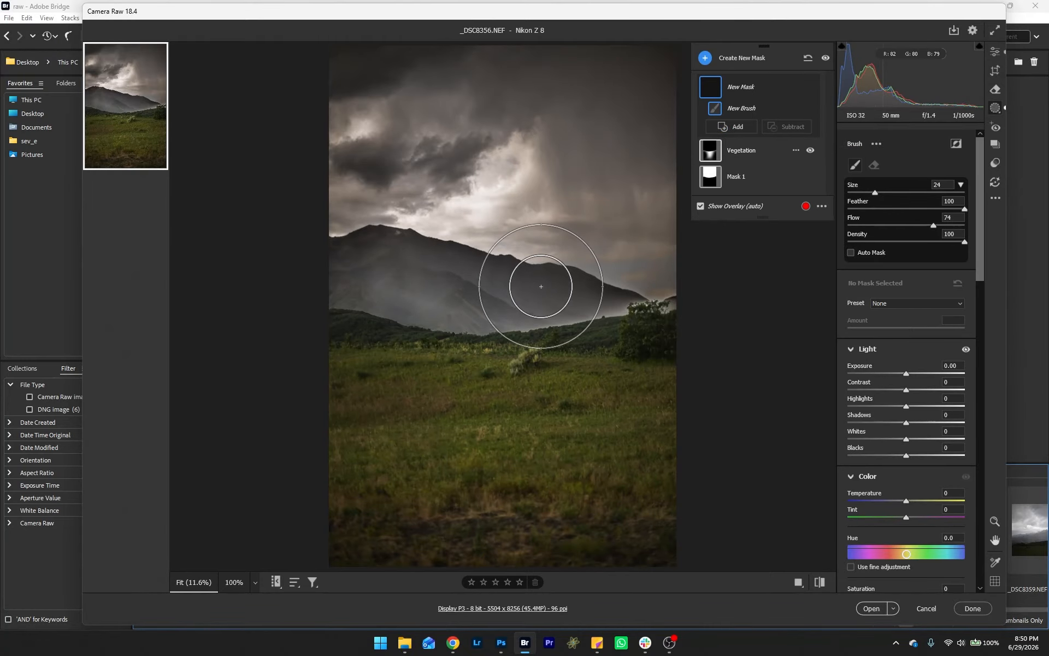
pyautogui.moveTo(530, 281)
pyautogui.mouseDown()
pyautogui.moveTo(499, 269)
pyautogui.moveTo(468, 223)
pyautogui.moveTo(443, 112)
pyautogui.moveTo(454, 107)
pyautogui.mouseUp()
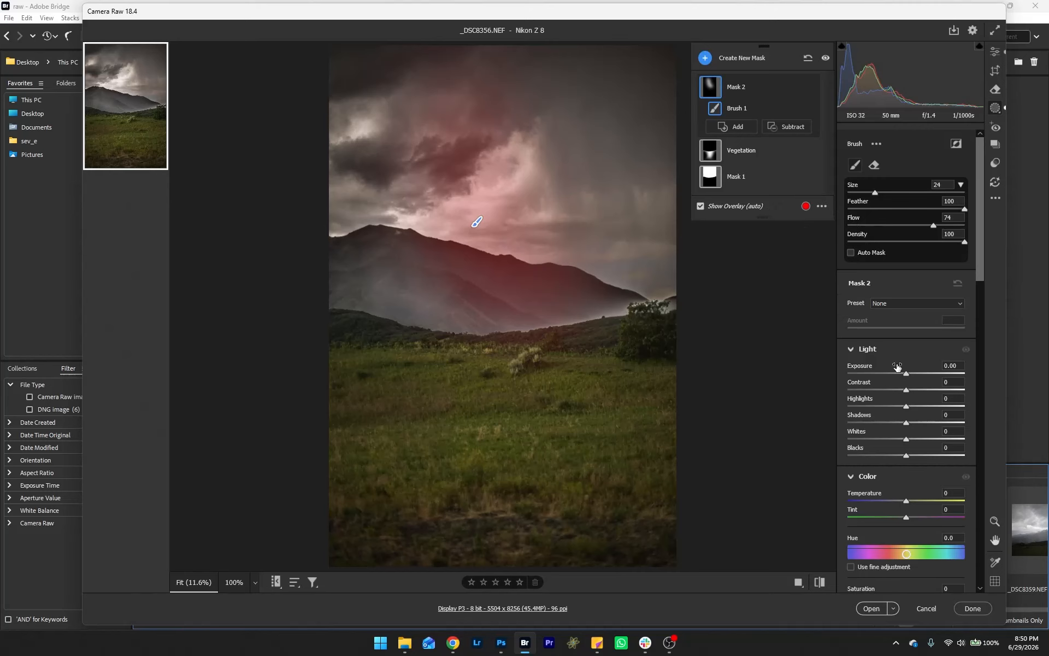
# Step: Set Mask 2's Exposure to +0.35, Contrast +41, Highlights -50, Shadows +2 and Whites -61
pyautogui.moveTo(906, 375); pyautogui.dragTo(880, 407)
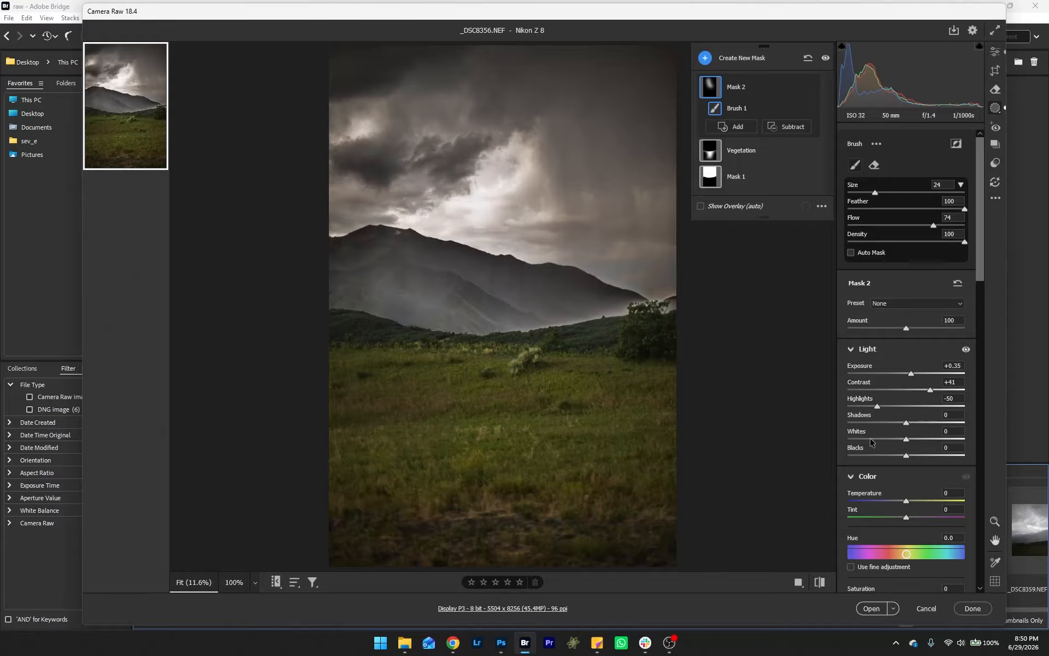
pyautogui.moveTo(906, 438); pyautogui.dragTo(871, 439)
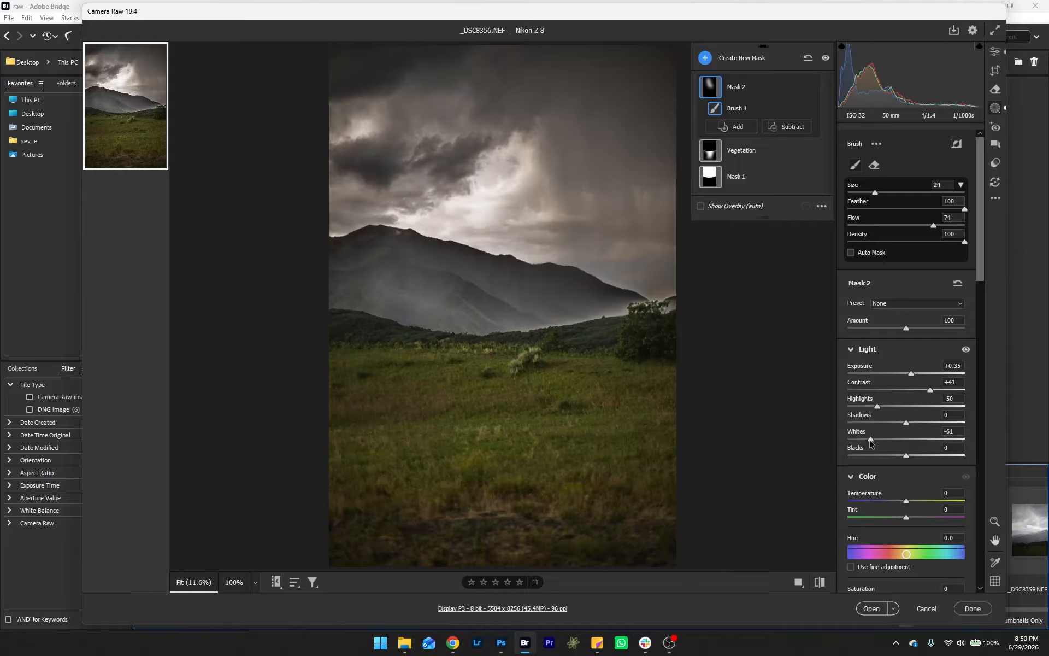
pyautogui.click(929, 429)
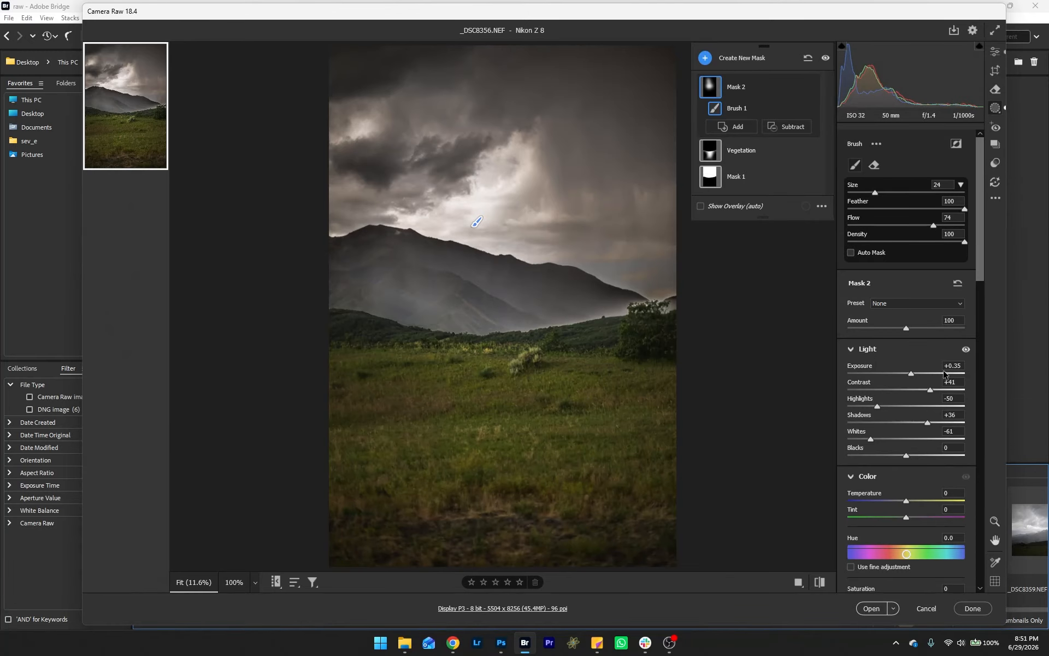
# Step: In the global Calibration settings, set Blue Primary Hue to -42 and Saturation to +25, and lower the Red Primary Hue
pyautogui.moveTo(979, 260); pyautogui.dragTo(1007, 588)
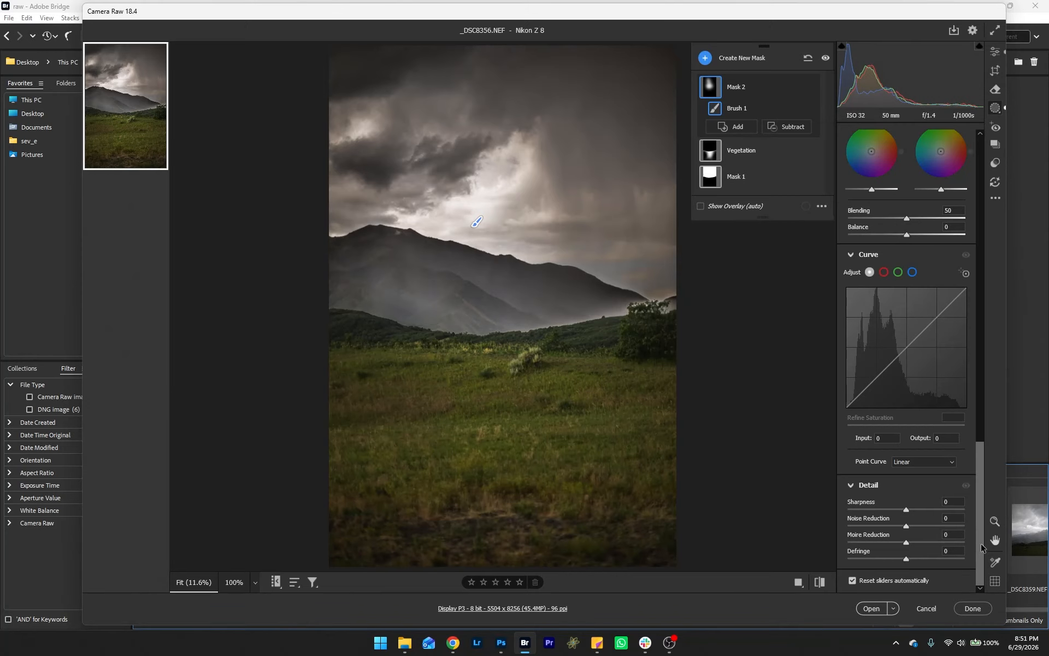
pyautogui.click(993, 49)
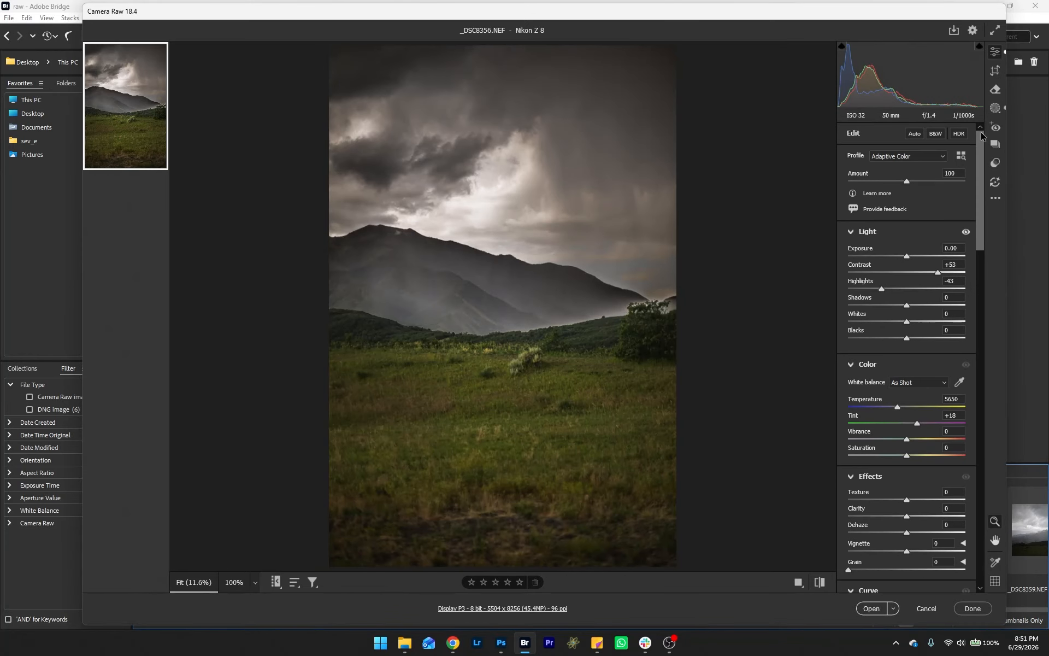
pyautogui.moveTo(981, 136); pyautogui.dragTo(999, 521)
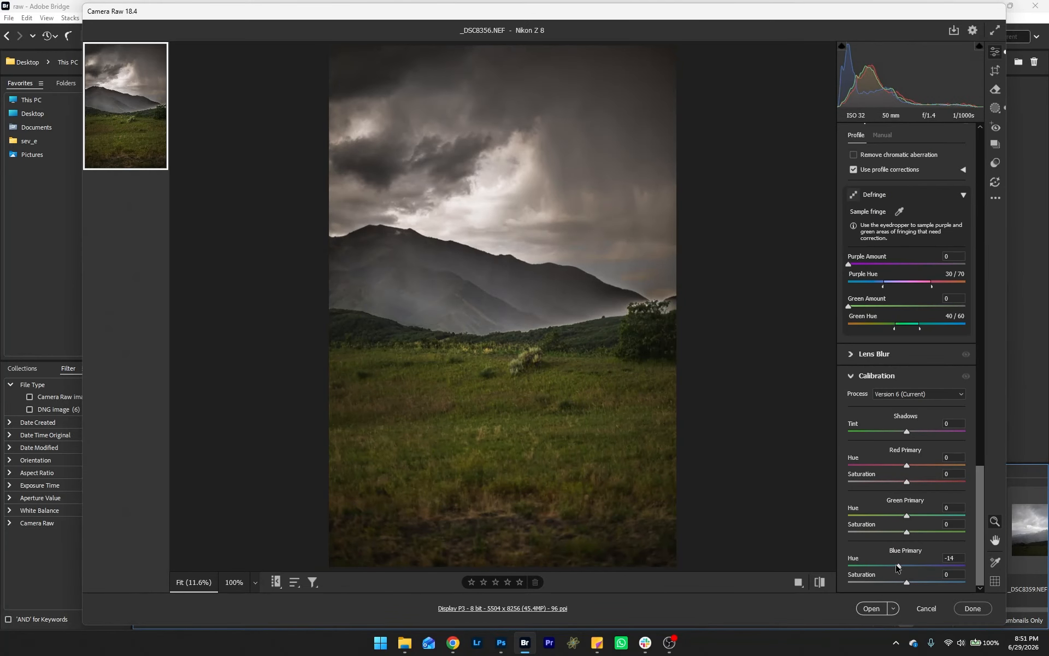
pyautogui.moveTo(898, 567); pyautogui.dragTo(922, 592)
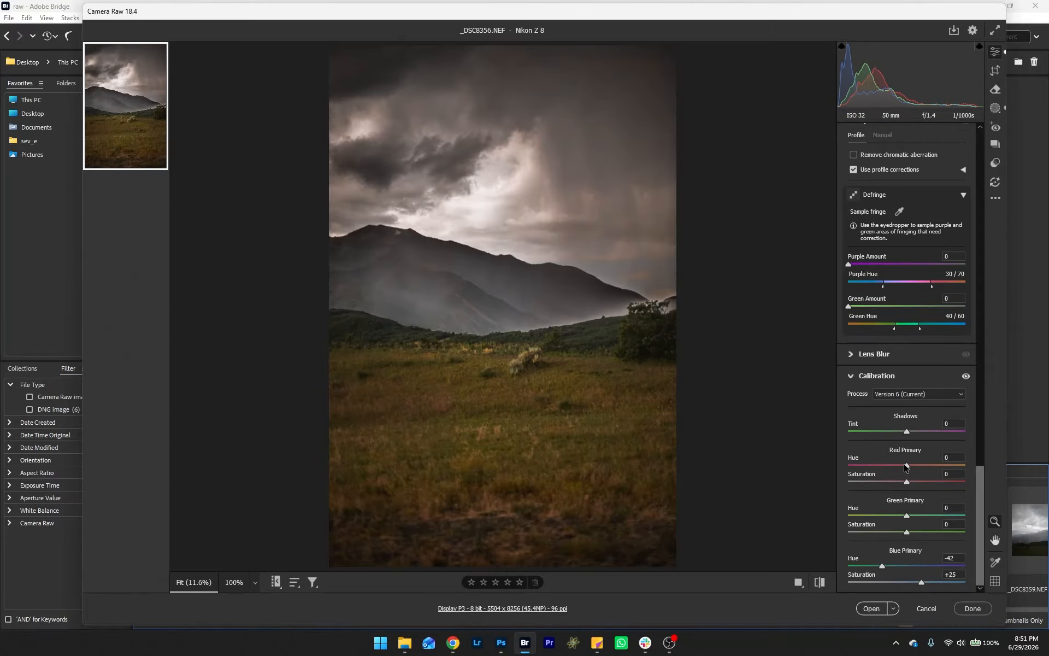
pyautogui.moveTo(906, 467); pyautogui.dragTo(893, 467)
# Step: Create a new radial gradient mask as an ellipse over the mountain slope and valley
pyautogui.click(995, 107)
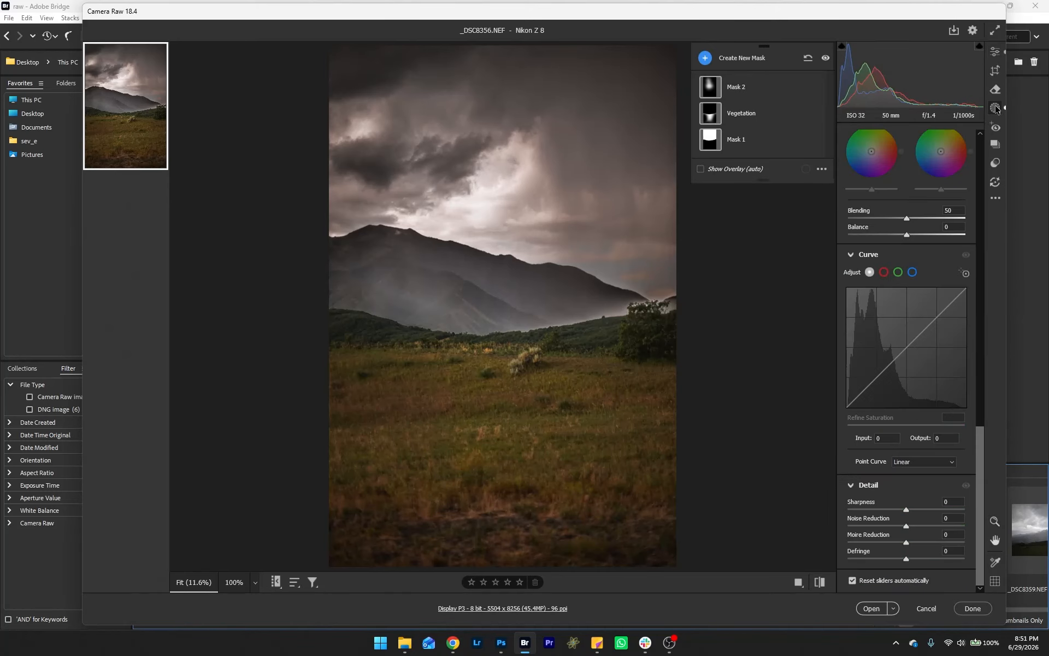
pyautogui.click(705, 57)
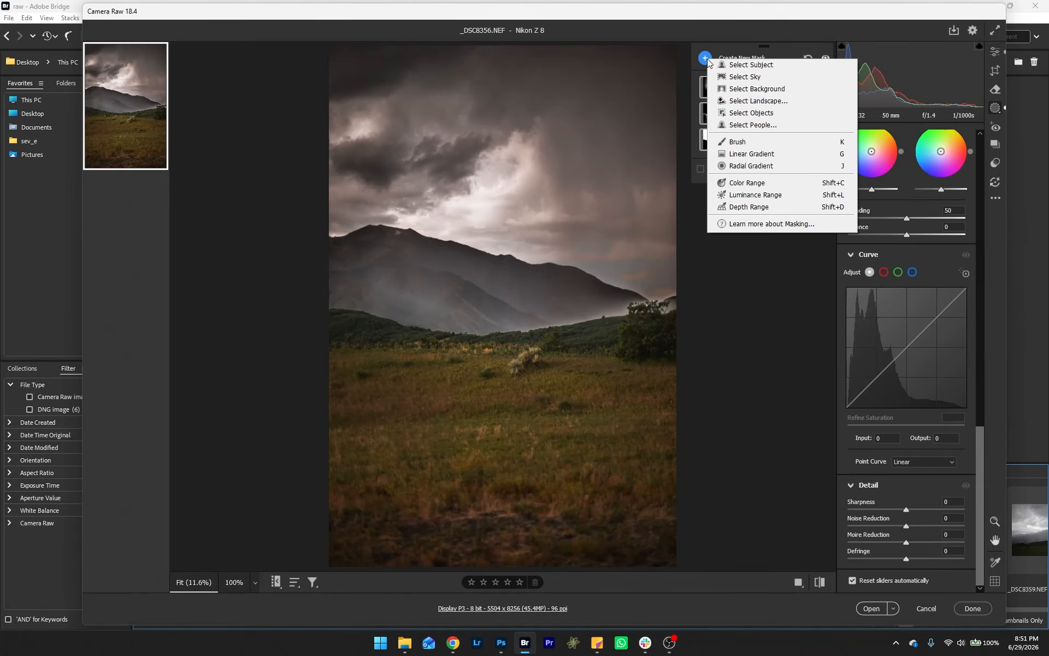
pyautogui.click(778, 164)
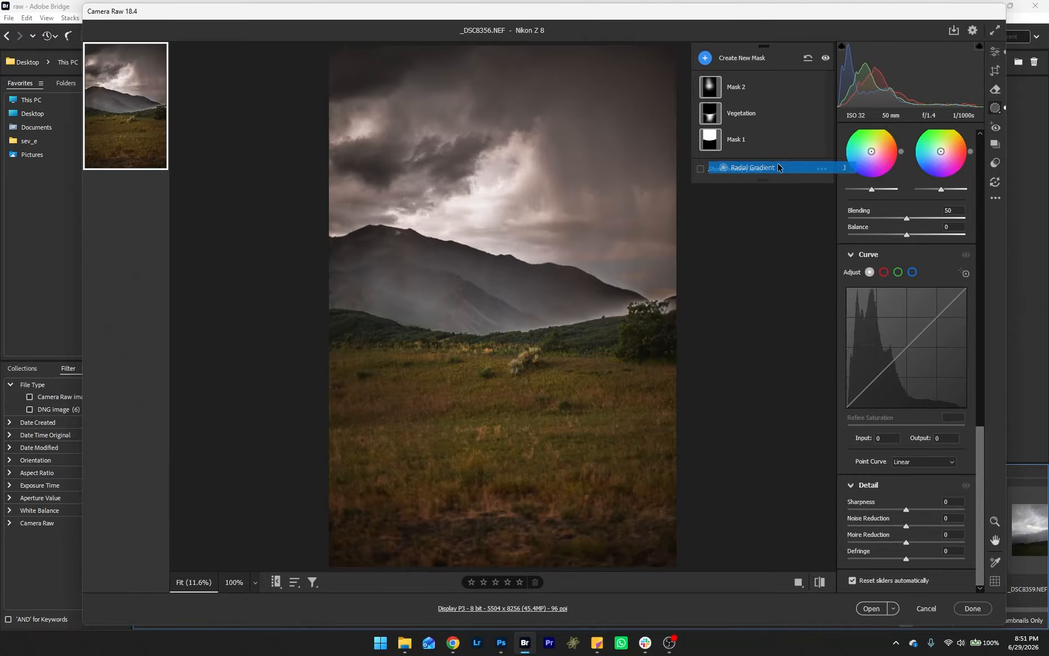
pyautogui.moveTo(480, 286); pyautogui.dragTo(596, 333)
pyautogui.moveTo(655, 281); pyautogui.dragTo(663, 307)
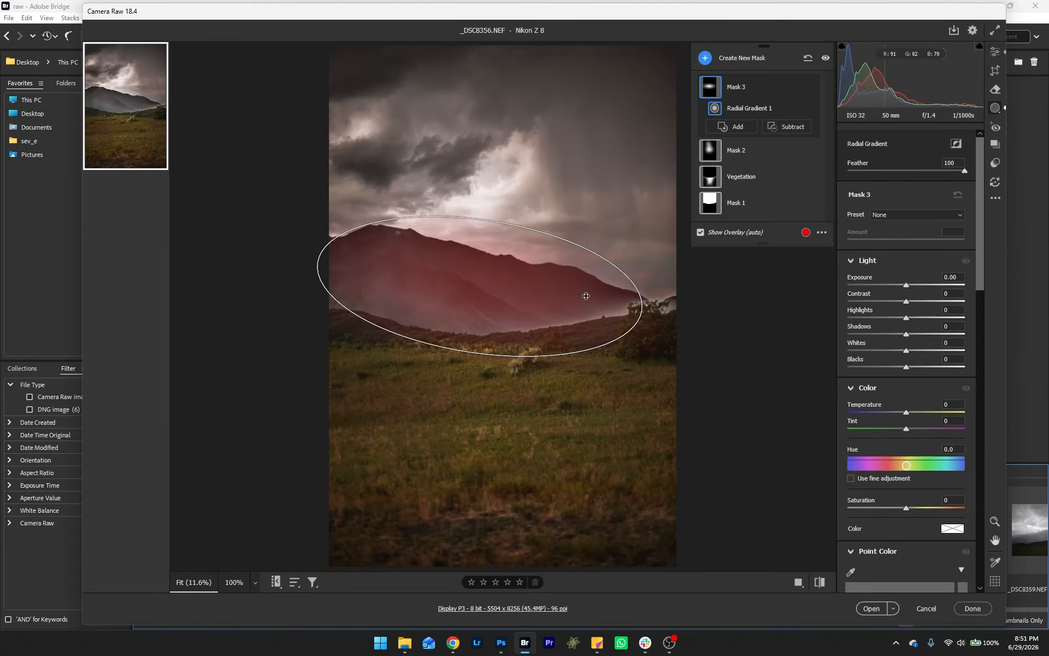
pyautogui.moveTo(585, 296); pyautogui.dragTo(544, 300)
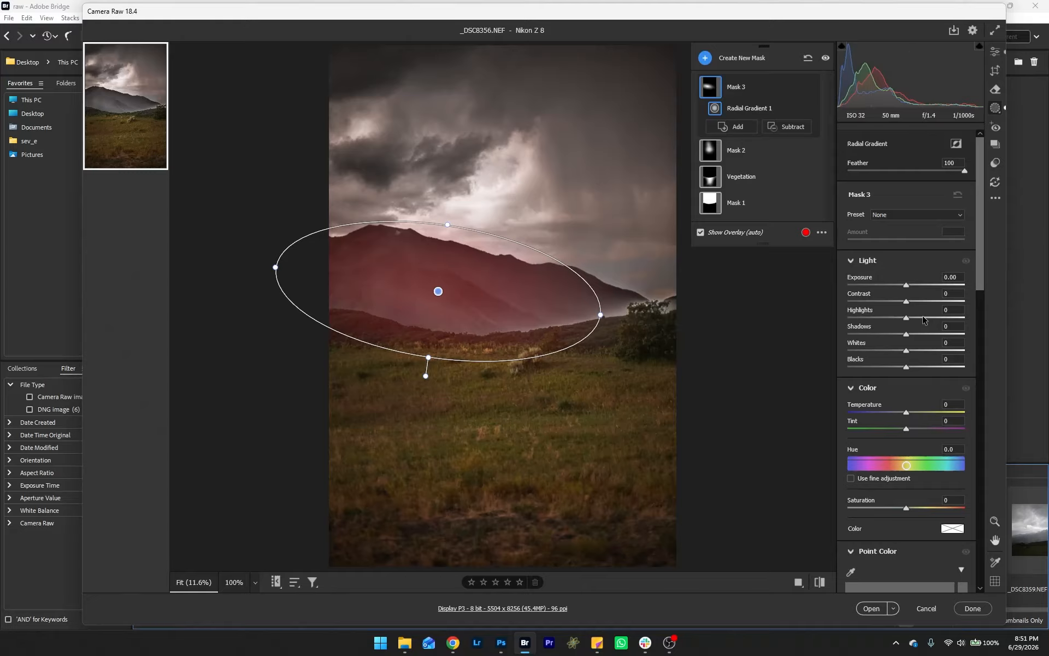
# Step: Set the radial mask's Texture to +31, Clarity to +100 and Dehaze to +19, shifting the ellipse slightly lower
pyautogui.scroll(-5, 908, 313)
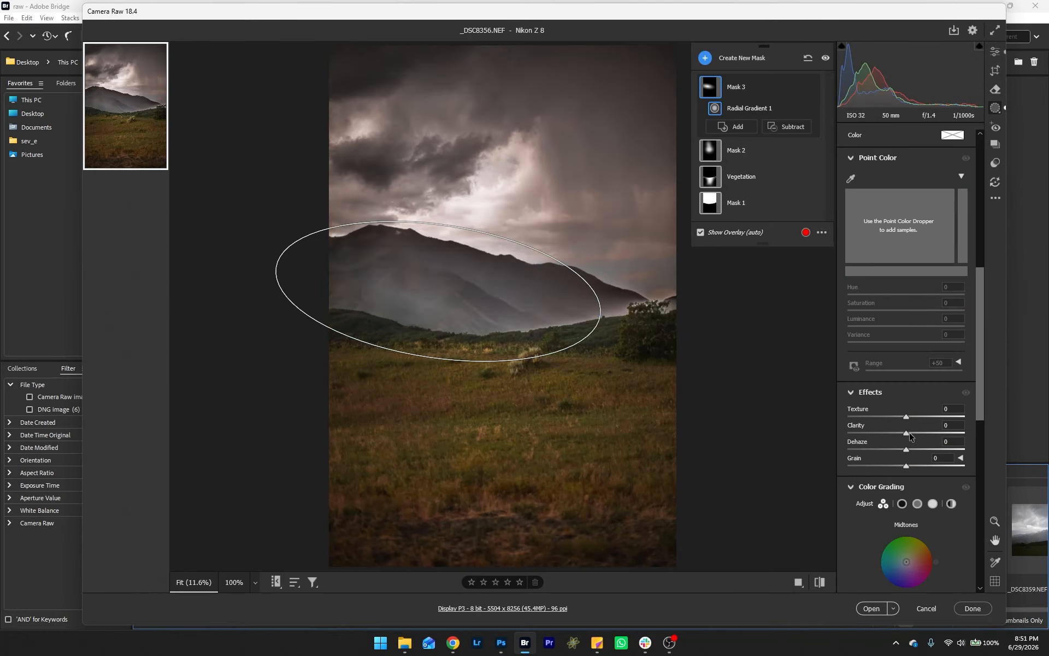
pyautogui.moveTo(940, 443); pyautogui.dragTo(976, 447)
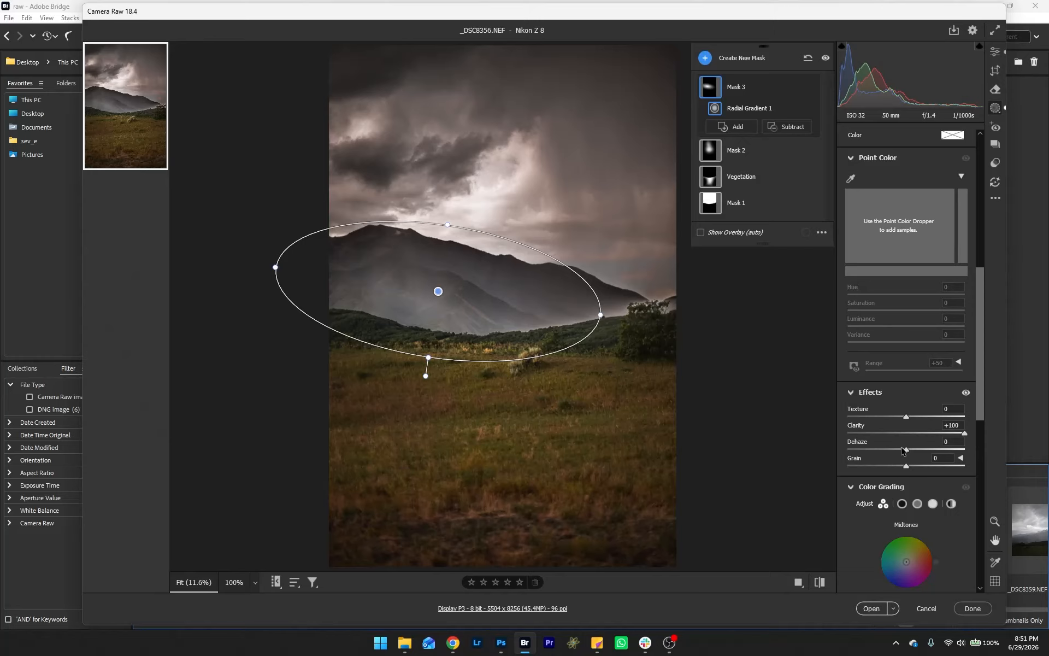
pyautogui.moveTo(906, 449); pyautogui.dragTo(910, 450)
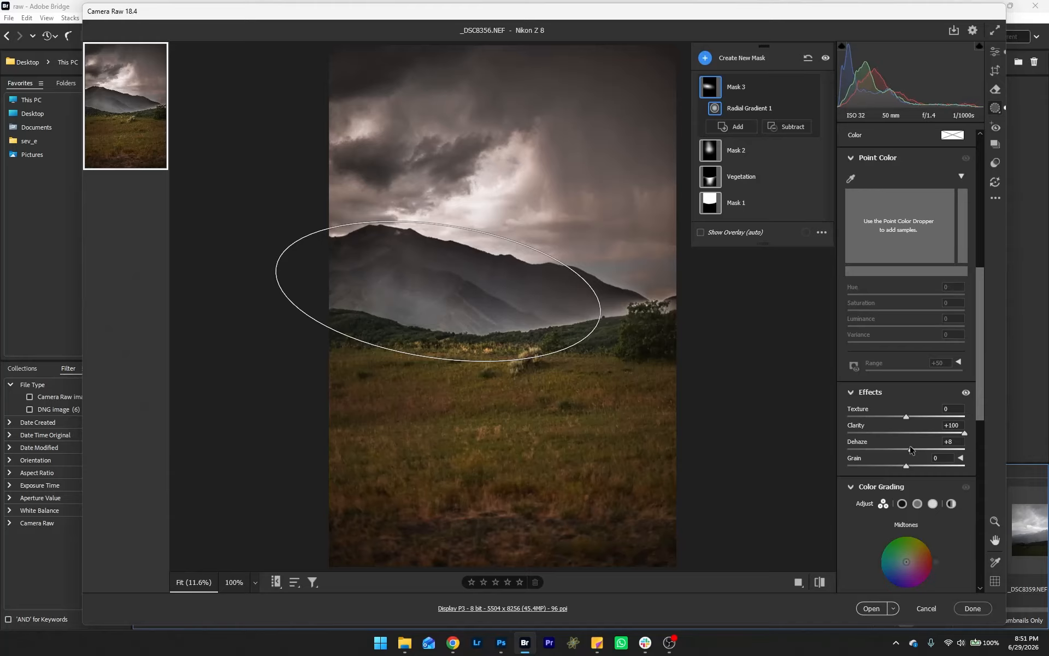
pyautogui.moveTo(464, 288); pyautogui.dragTo(469, 311)
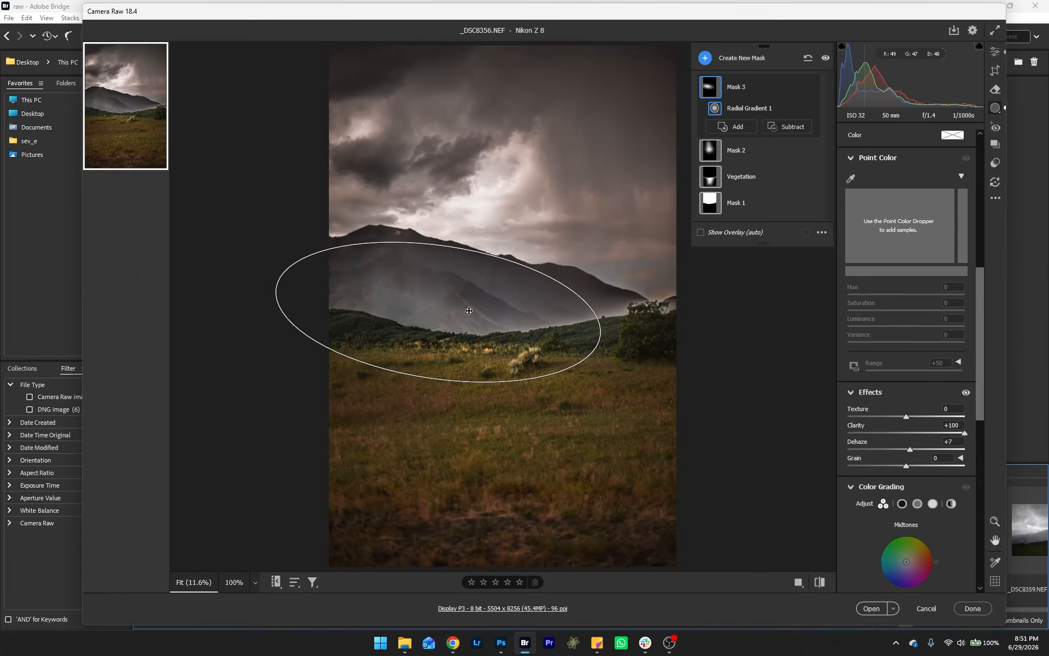
pyautogui.moveTo(909, 449)
pyautogui.mouseDown()
pyautogui.moveTo(927, 458)
pyautogui.moveTo(915, 453)
pyautogui.mouseUp()
pyautogui.moveTo(494, 309)
pyautogui.mouseDown()
pyautogui.moveTo(503, 302)
pyautogui.moveTo(477, 315)
pyautogui.moveTo(487, 313)
pyautogui.mouseUp()
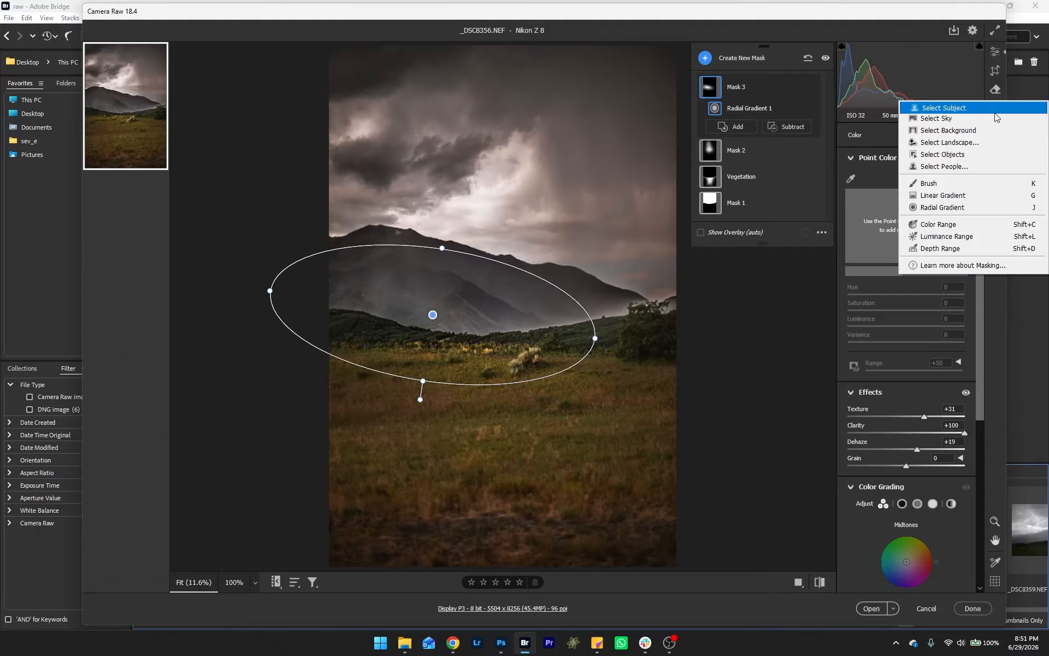
# Step: Create a new brush mask painted diagonally from the bright sky down across the grass
pyautogui.click(705, 57)
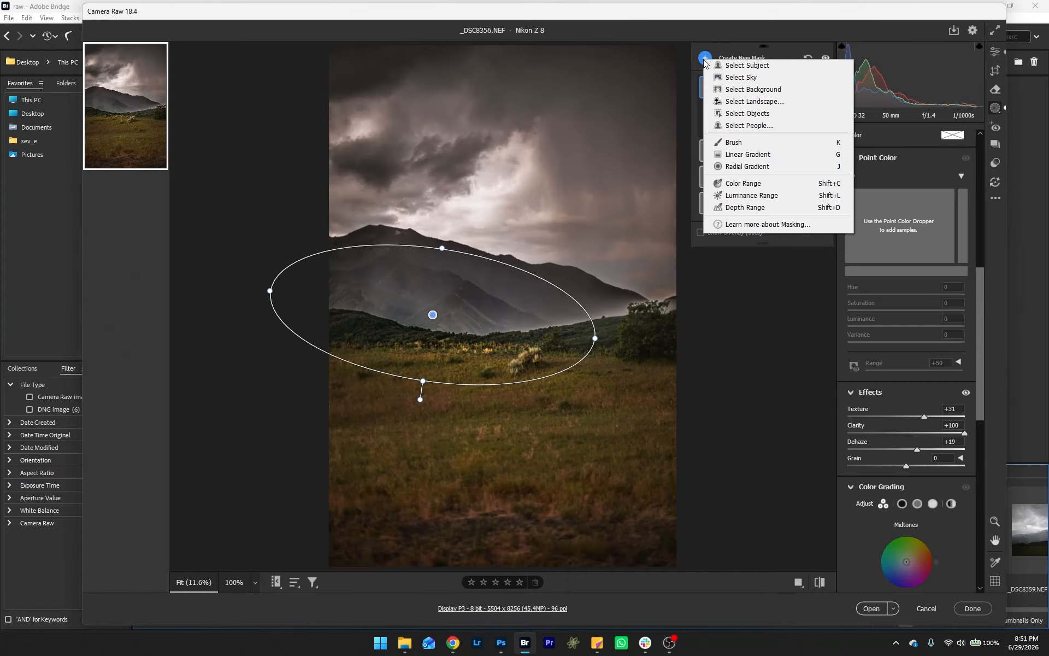
pyautogui.click(751, 144)
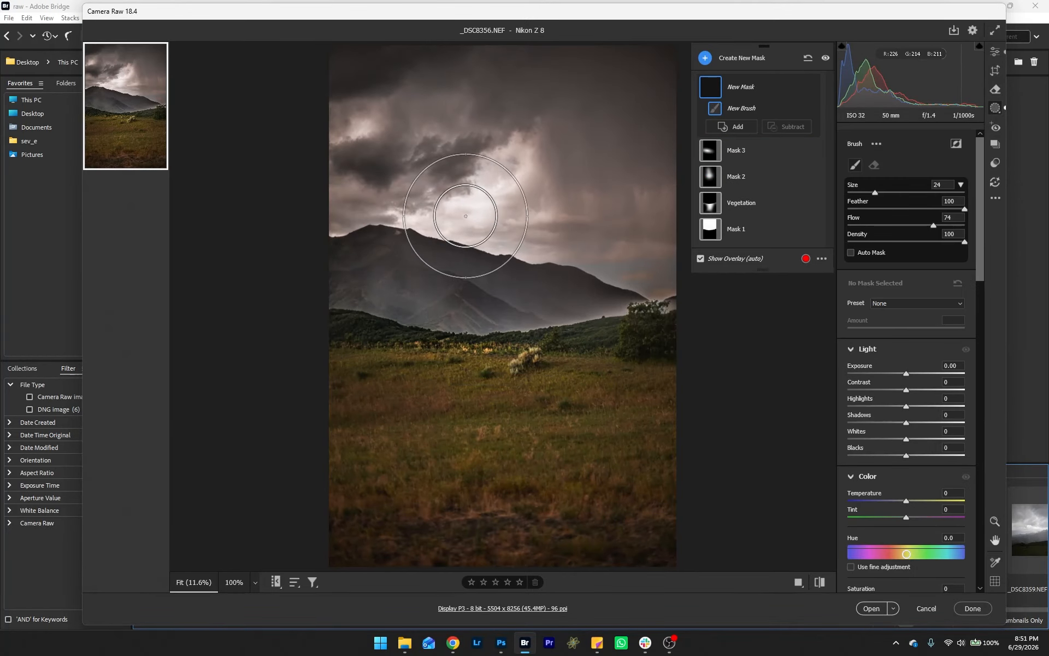
pyautogui.moveTo(466, 207)
pyautogui.mouseDown()
pyautogui.moveTo(562, 481)
pyautogui.moveTo(563, 466)
pyautogui.moveTo(435, 210)
pyautogui.moveTo(463, 473)
pyautogui.moveTo(501, 285)
pyautogui.moveTo(583, 374)
pyautogui.moveTo(637, 462)
pyautogui.mouseUp()
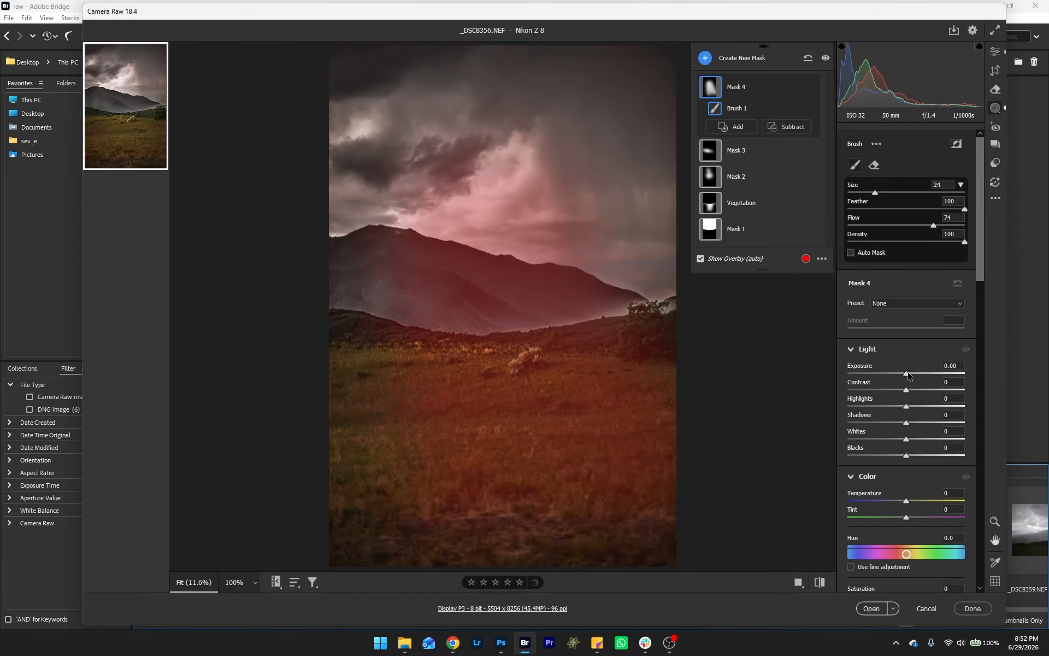
# Step: Set Mask 4's Exposure to +0.45 and Clarity to +36, with small tone and colour tweaks
pyautogui.moveTo(907, 373); pyautogui.dragTo(914, 380)
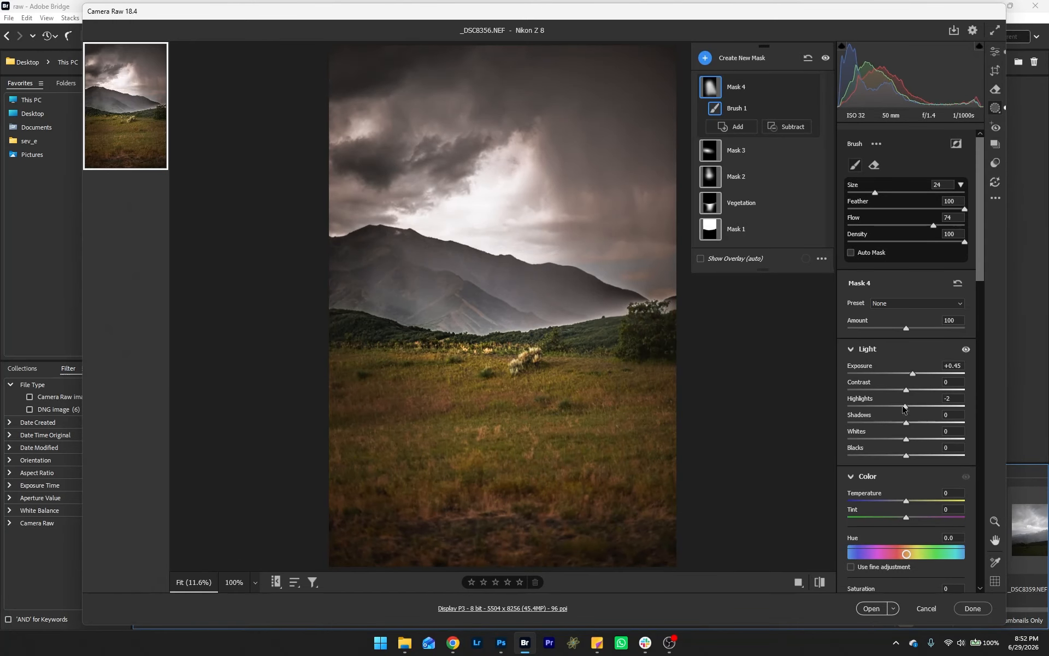
pyautogui.moveTo(906, 407)
pyautogui.mouseDown()
pyautogui.moveTo(884, 407)
pyautogui.moveTo(915, 425)
pyautogui.mouseUp()
pyautogui.moveTo(906, 500); pyautogui.dragTo(907, 506)
pyautogui.scroll(-6, 923, 456)
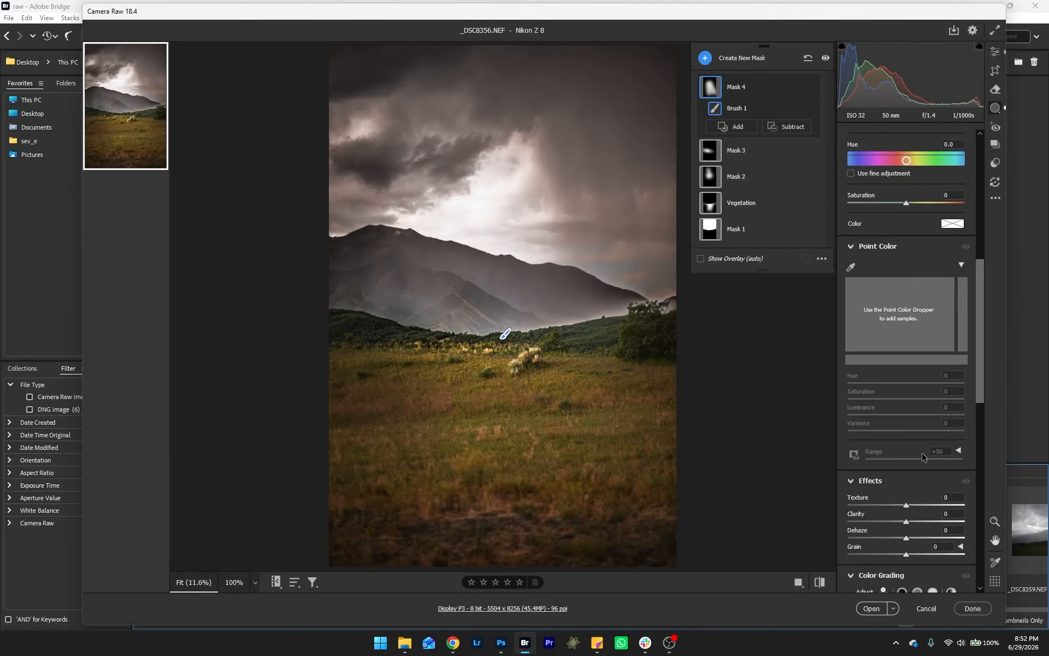
pyautogui.moveTo(907, 523); pyautogui.dragTo(927, 535)
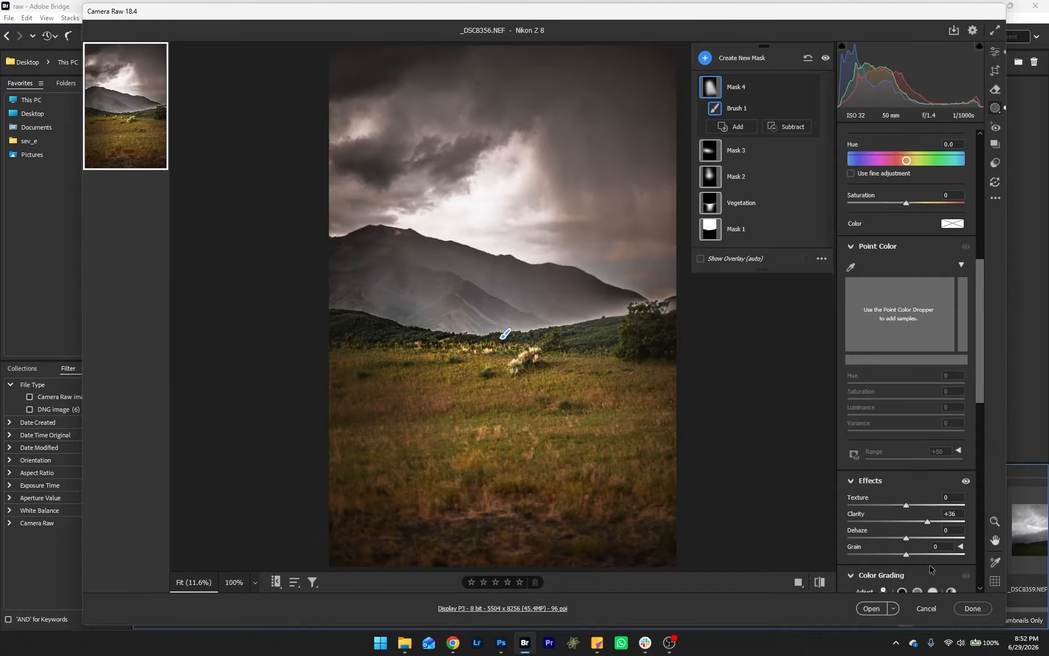
# Step: Open the edited photo from Camera Raw into Photoshop
pyautogui.click(875, 609)
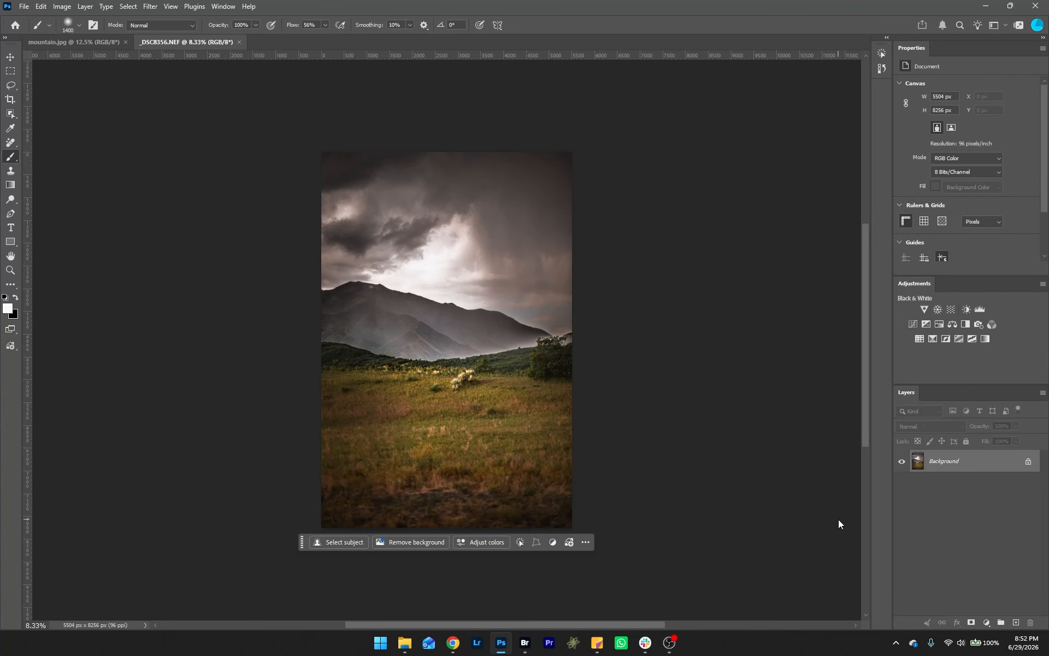
pyautogui.hotkey('ctrl', '+')
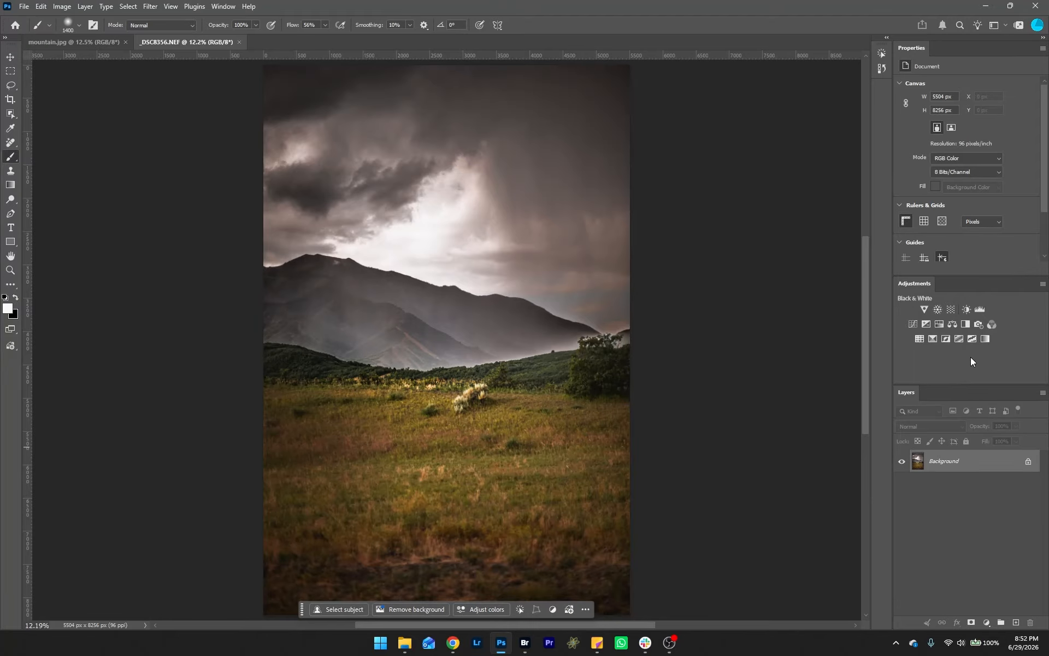
pyautogui.click(24, 6)
pyautogui.click(76, 137)
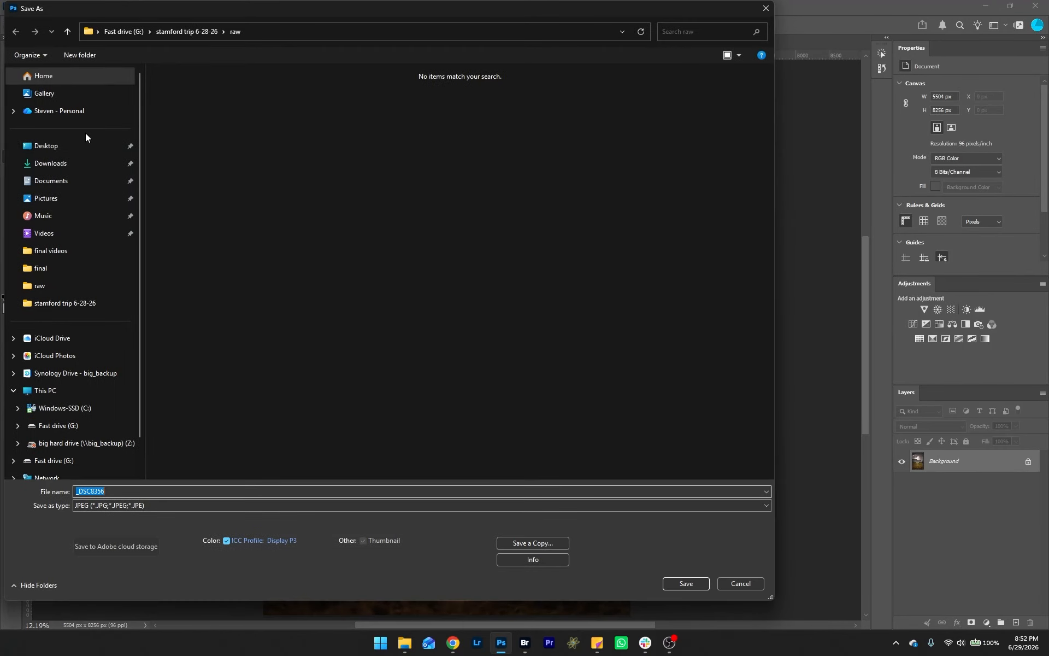
pyautogui.click(745, 583)
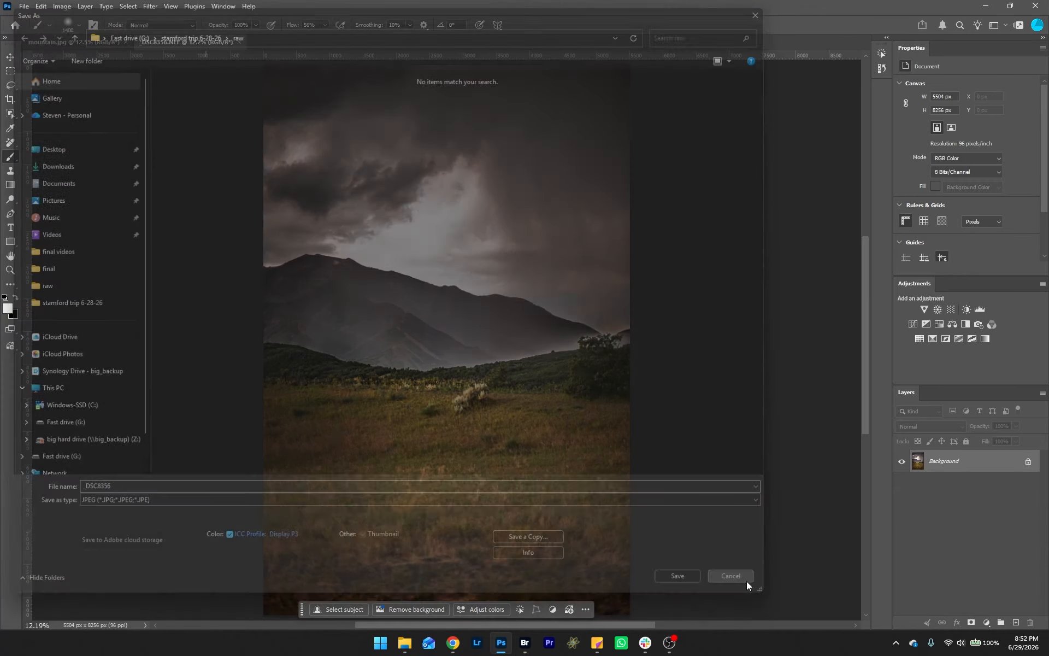
# Step: Save the image as a JPEG named 'clouds and rain mountains' in the stamford trip 6-28-26 folder at quality 12
pyautogui.click(24, 6)
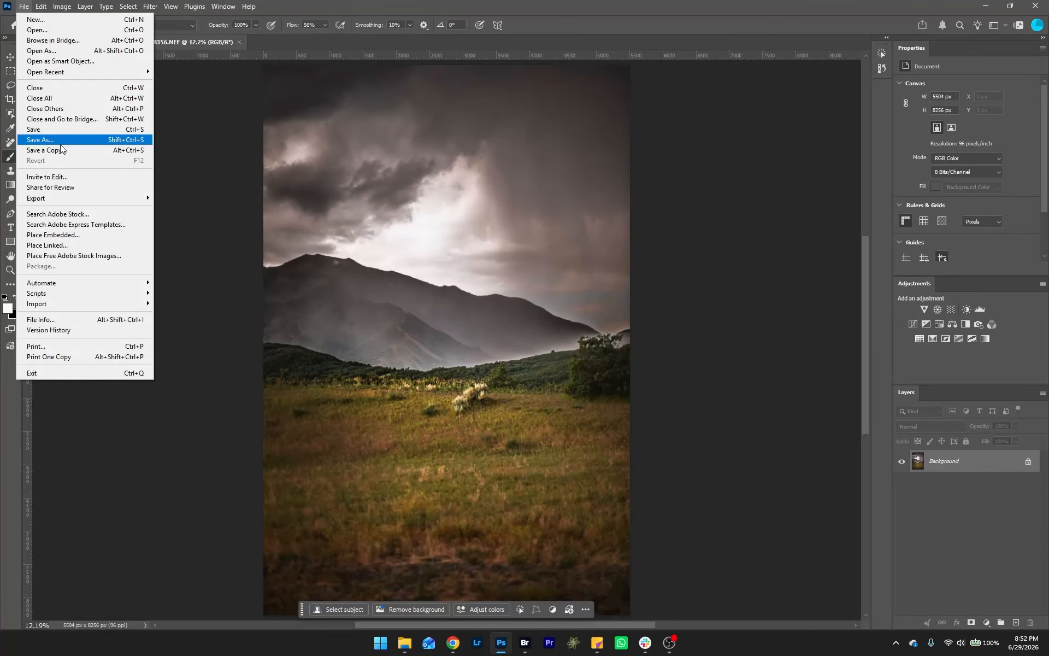
pyautogui.click(67, 139)
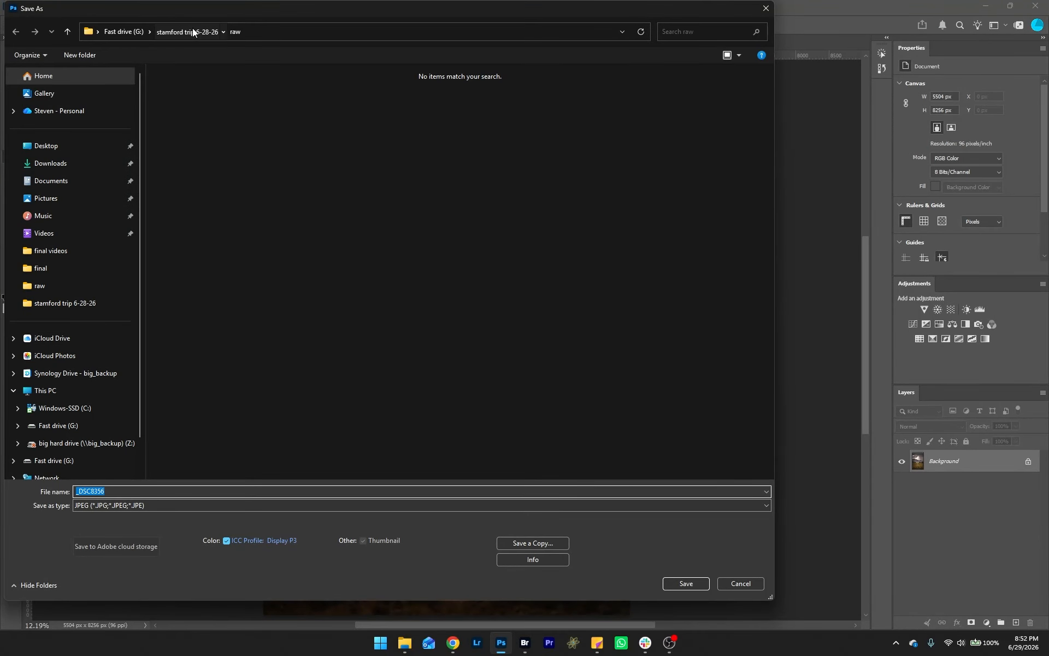
pyautogui.click(193, 29)
pyautogui.write('clouds and rain mountains')
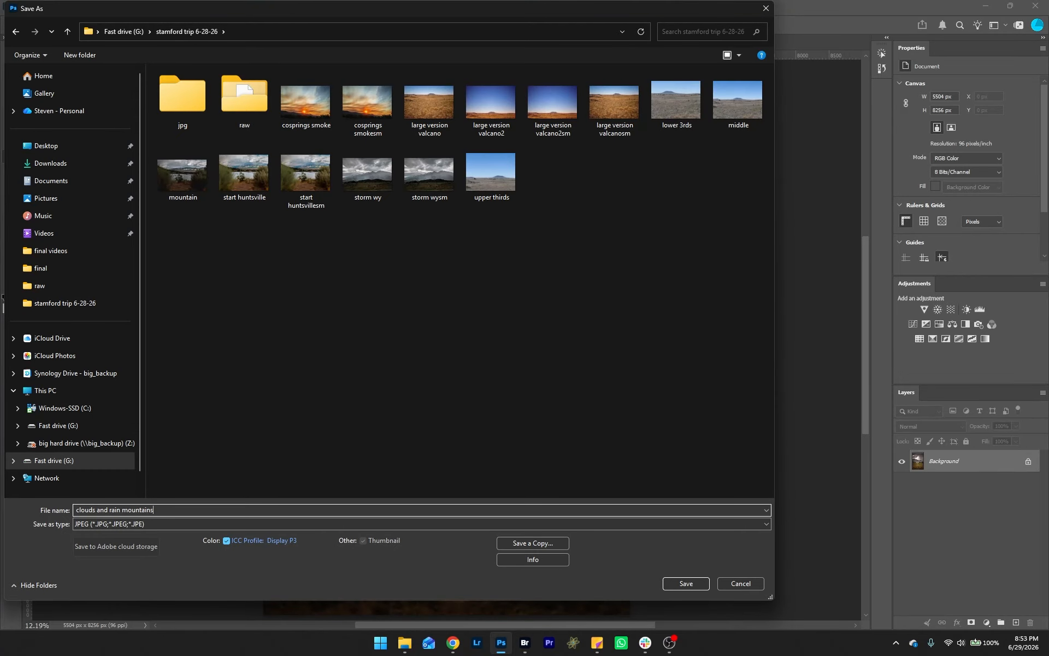
pyautogui.press('Return')
pyautogui.click(584, 164)
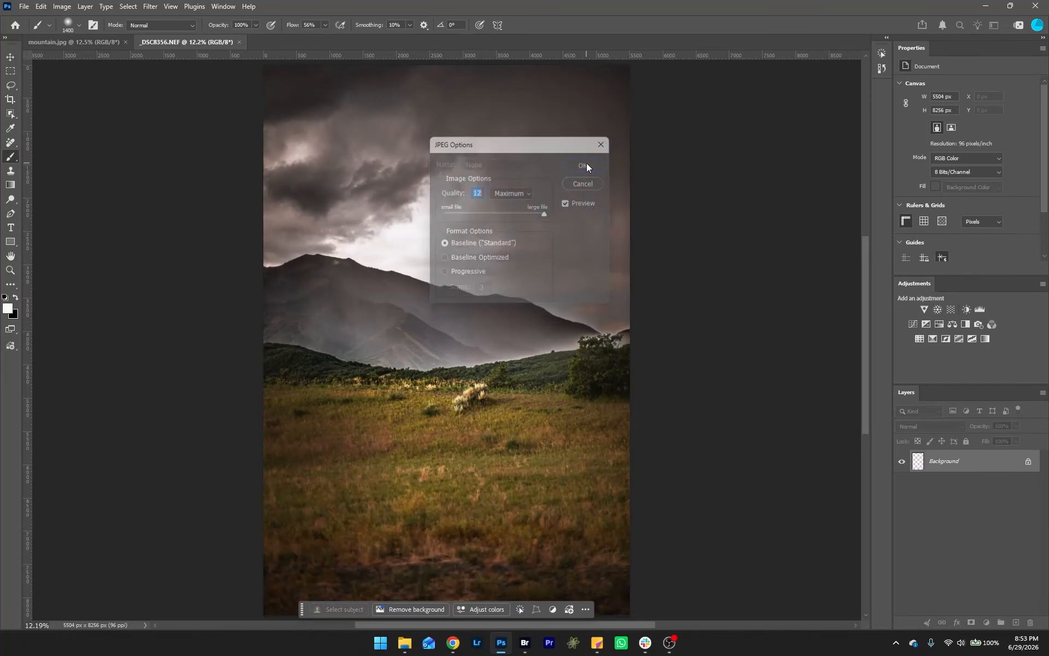
# Step: Close both open documents
pyautogui.press('b')
pyautogui.click(287, 42)
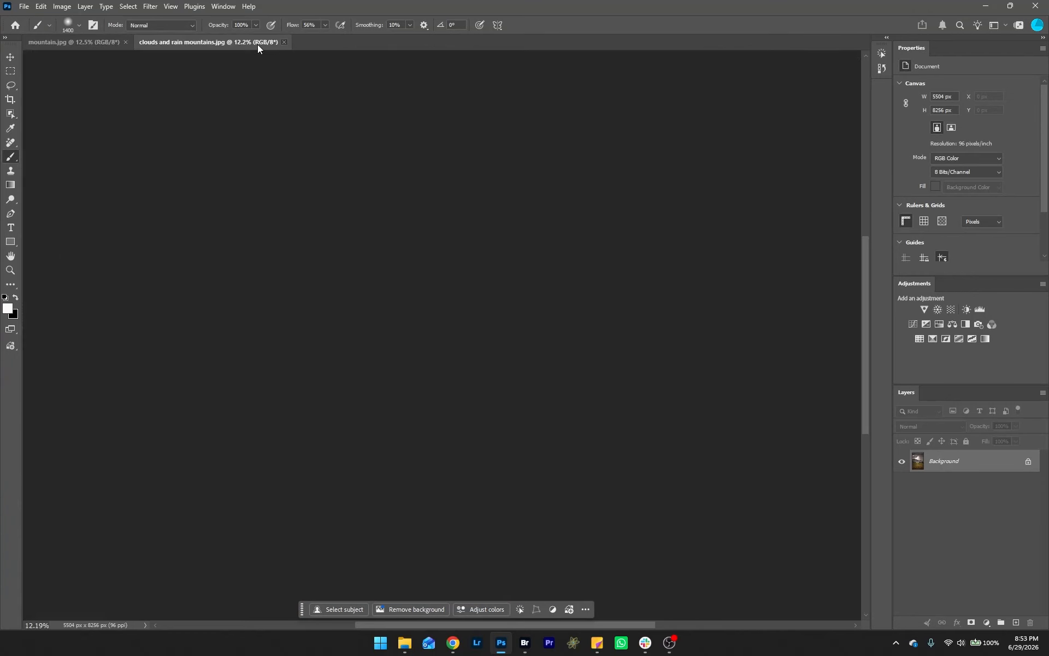
pyautogui.click(125, 42)
# Step: Open _DSC8357.NEF in Camera Raw from Bridge
pyautogui.click(524, 642)
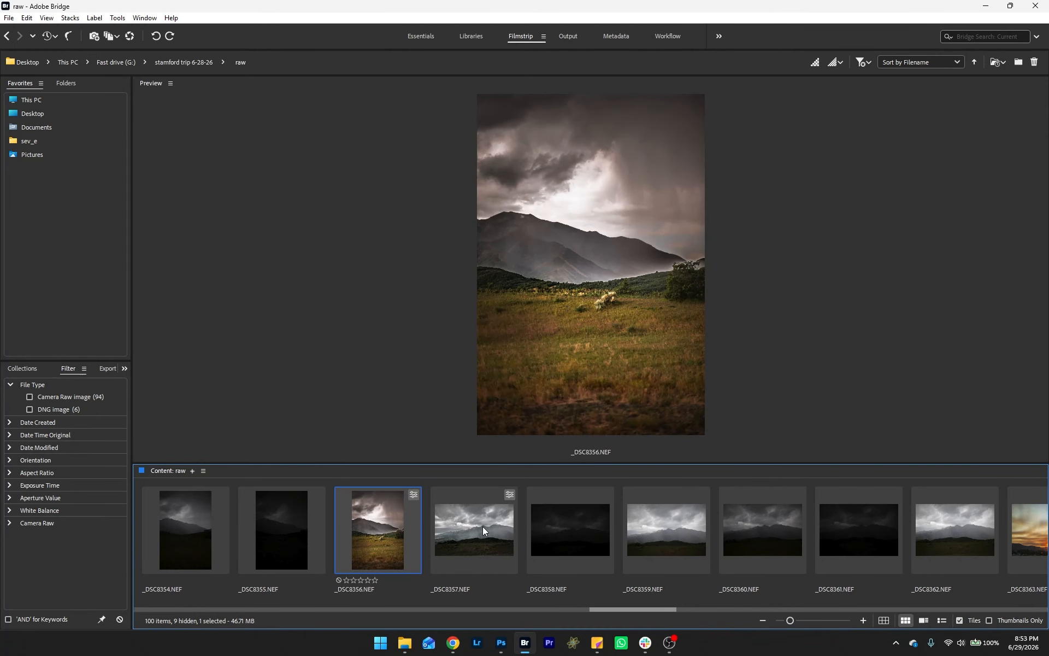
pyautogui.click(483, 527)
pyautogui.rightClick(483, 526)
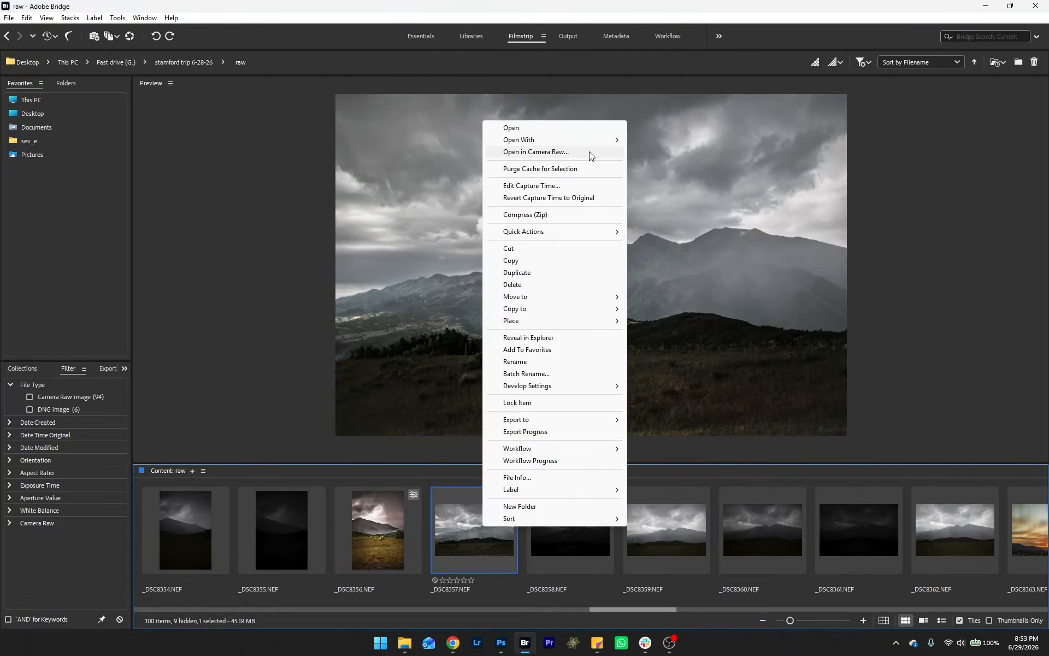
pyautogui.click(590, 152)
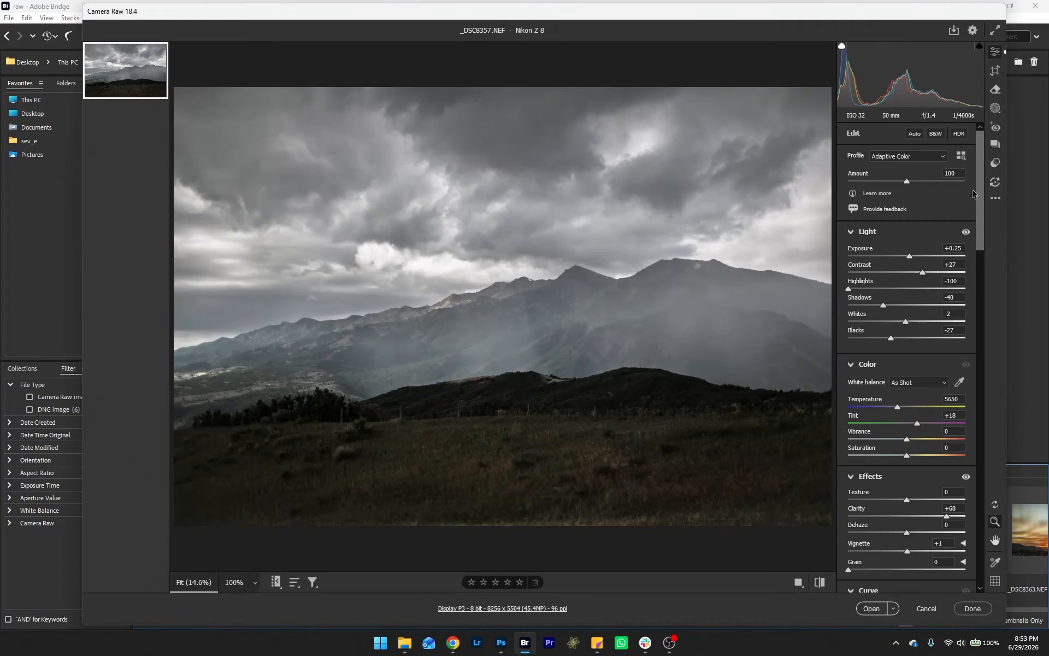
# Step: Reset the photo's edits to defaults and convert it to black and white
pyautogui.click(995, 198)
pyautogui.click(986, 230)
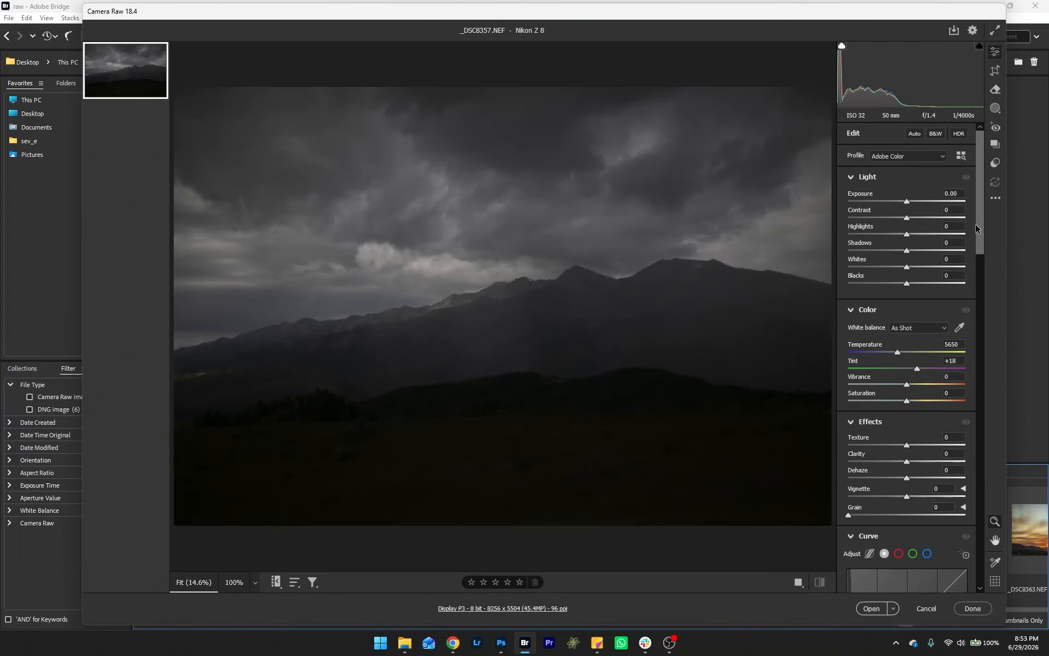
pyautogui.click(936, 135)
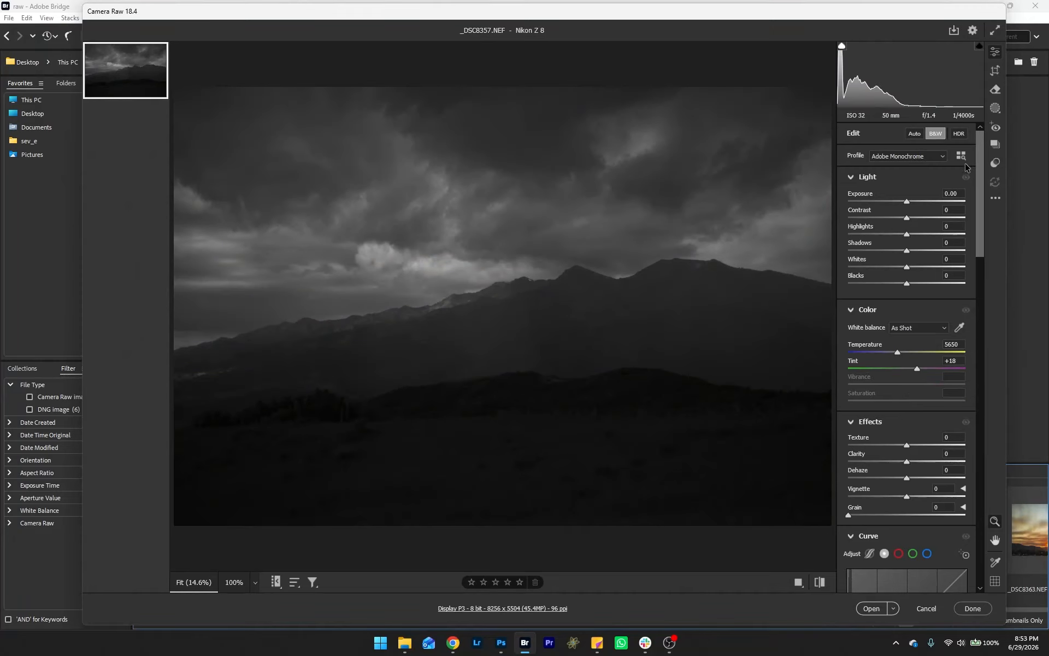
# Step: Set the B&W Mixer: Reds -100, Oranges +100, Yellows +100, Greens -100, Aquas +53, Blues -100, Purples +100, Magentas -100
pyautogui.moveTo(981, 172); pyautogui.dragTo(1002, 332)
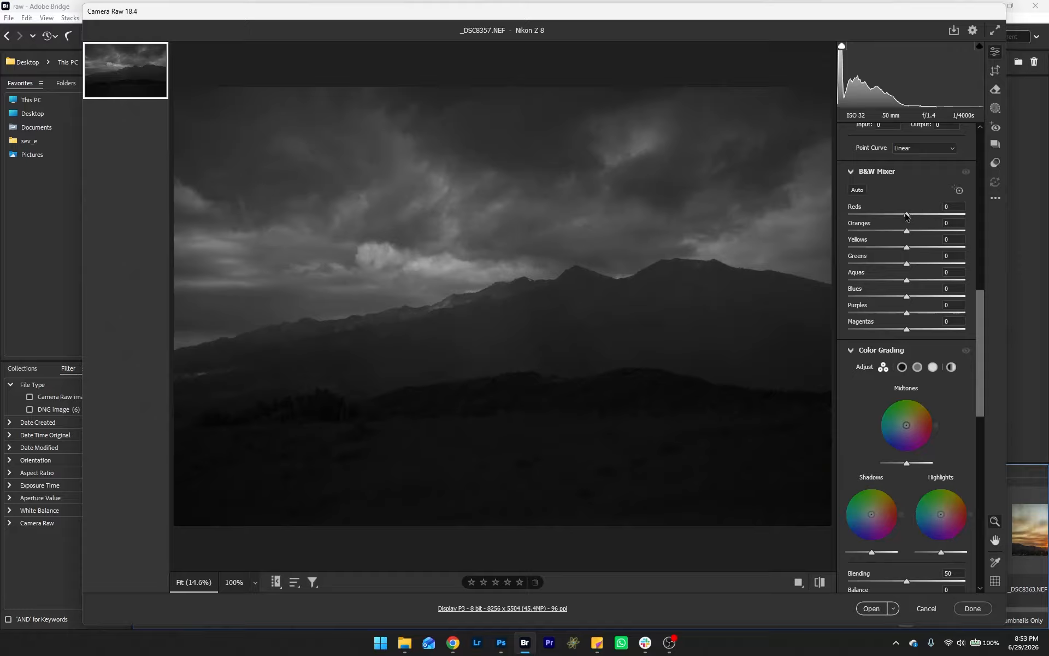
pyautogui.moveTo(906, 216); pyautogui.dragTo(847, 217)
pyautogui.moveTo(906, 233); pyautogui.dragTo(987, 267)
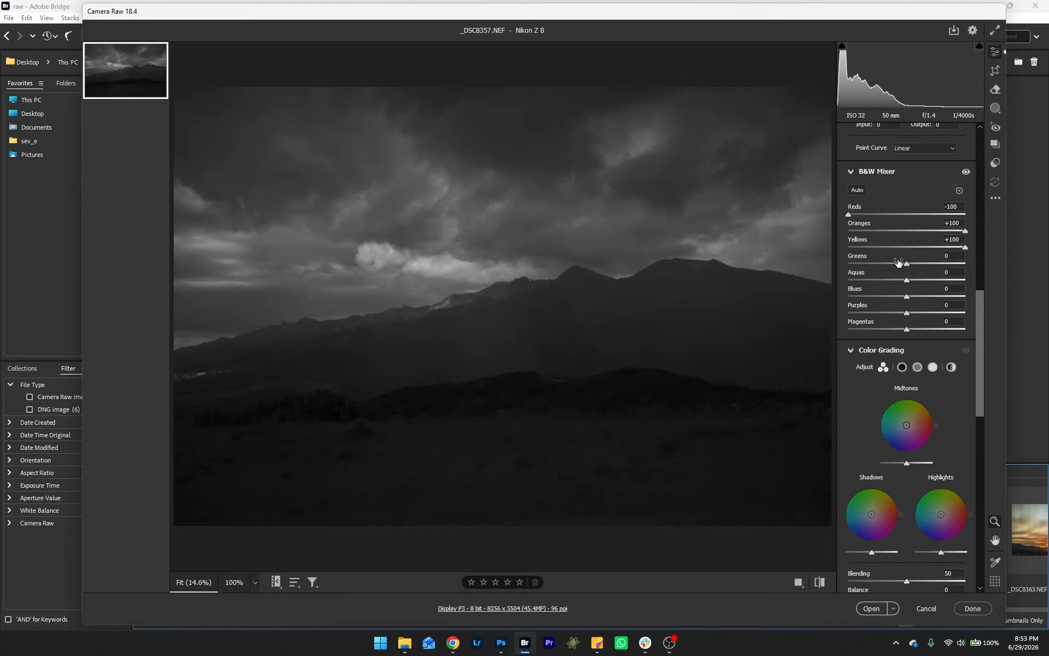
pyautogui.moveTo(907, 266); pyautogui.dragTo(842, 271)
pyautogui.moveTo(907, 281); pyautogui.dragTo(844, 298)
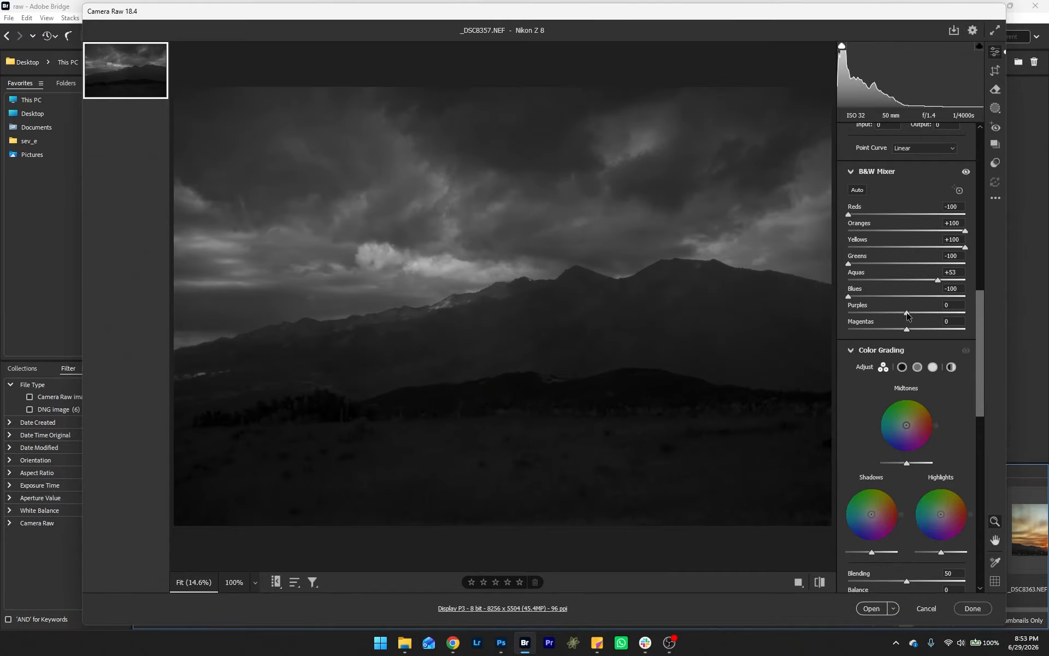
pyautogui.moveTo(907, 314); pyautogui.dragTo(986, 319)
pyautogui.moveTo(907, 328); pyautogui.dragTo(811, 325)
# Step: Inspect the Color Grading highlights wheel
pyautogui.moveTo(982, 348); pyautogui.dragTo(981, 359)
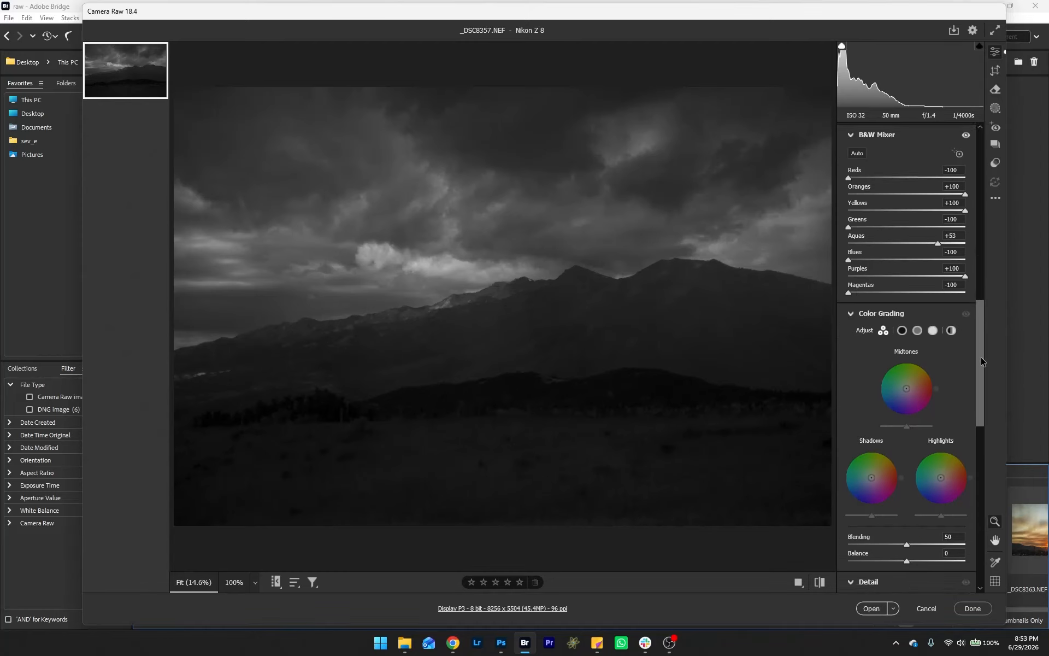
pyautogui.click(933, 330)
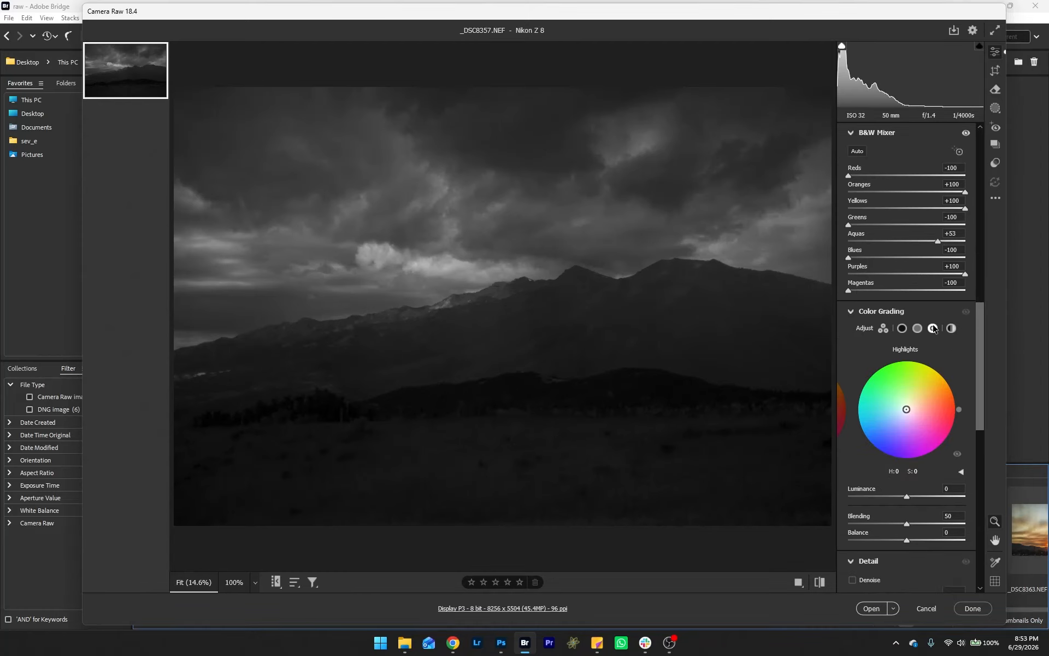
pyautogui.moveTo(978, 342); pyautogui.dragTo(950, 185)
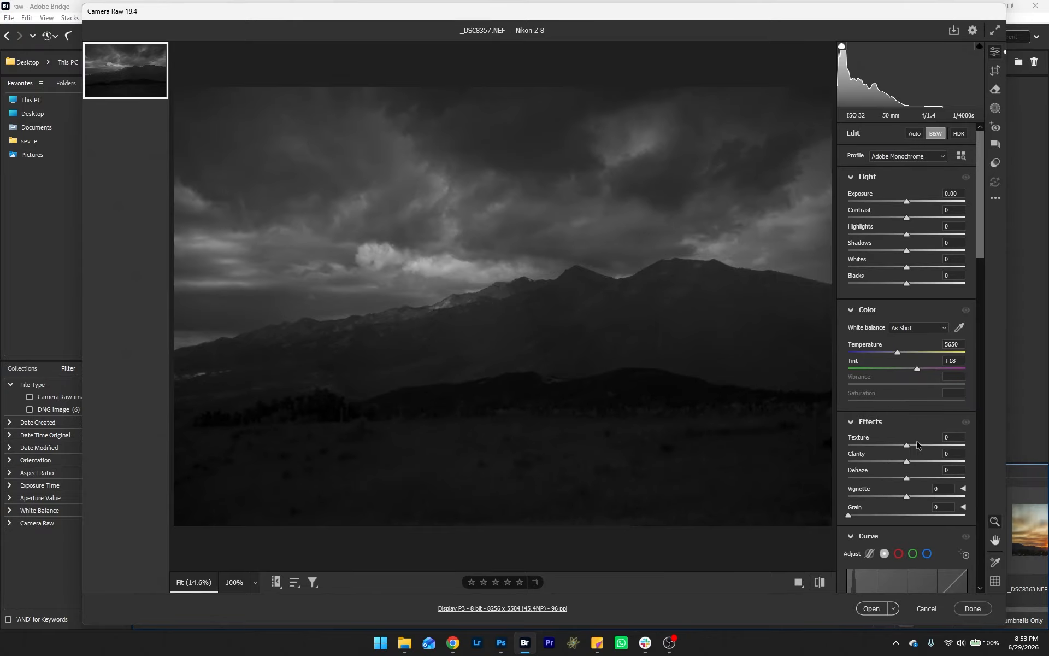
# Step: Set Clarity +100, Dehaze +29, Contrast +56, Highlights +68, Shadows +100, Blacks +100 and Exposure +0.50
pyautogui.moveTo(908, 466)
pyautogui.mouseDown()
pyautogui.moveTo(966, 469)
pyautogui.moveTo(911, 479)
pyautogui.moveTo(923, 479)
pyautogui.mouseUp()
pyautogui.moveTo(907, 250); pyautogui.dragTo(1005, 268)
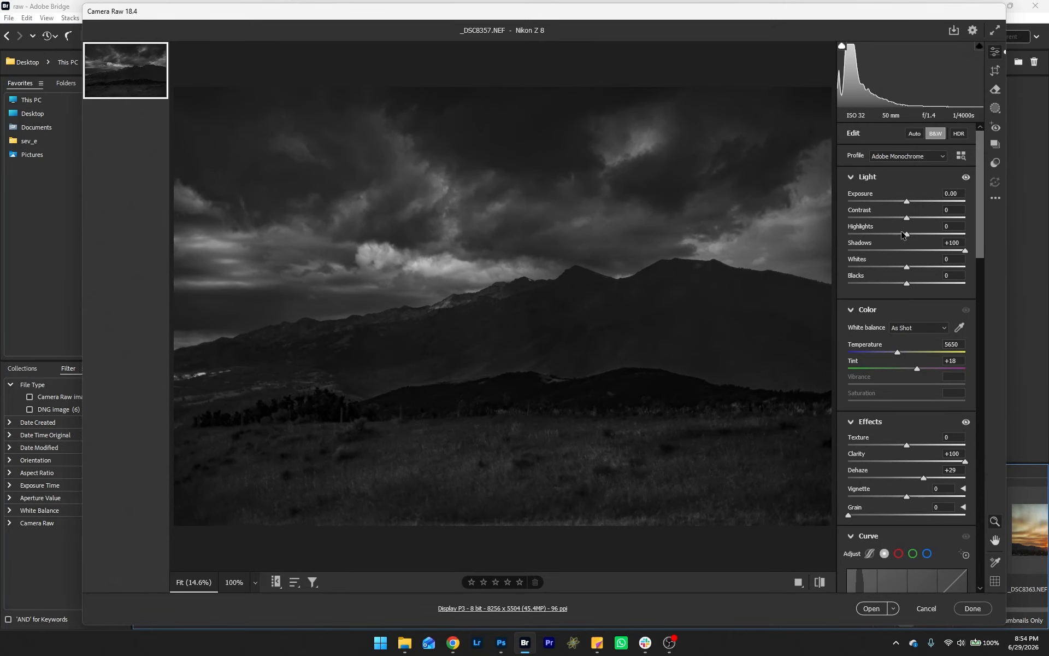
pyautogui.moveTo(906, 234); pyautogui.dragTo(938, 240)
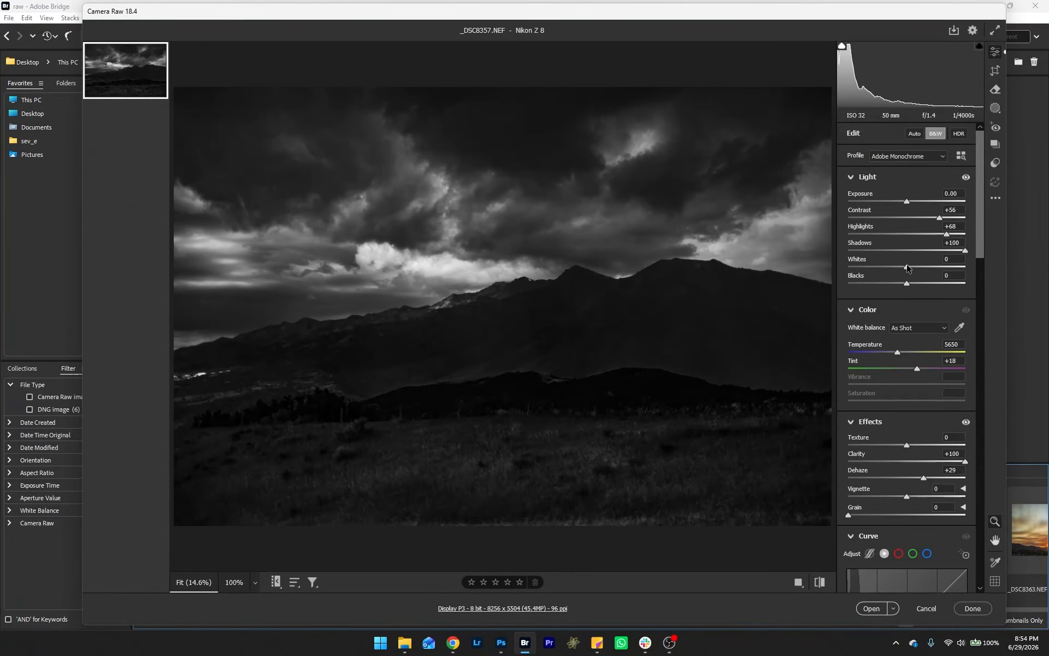
pyautogui.moveTo(907, 283); pyautogui.dragTo(965, 284)
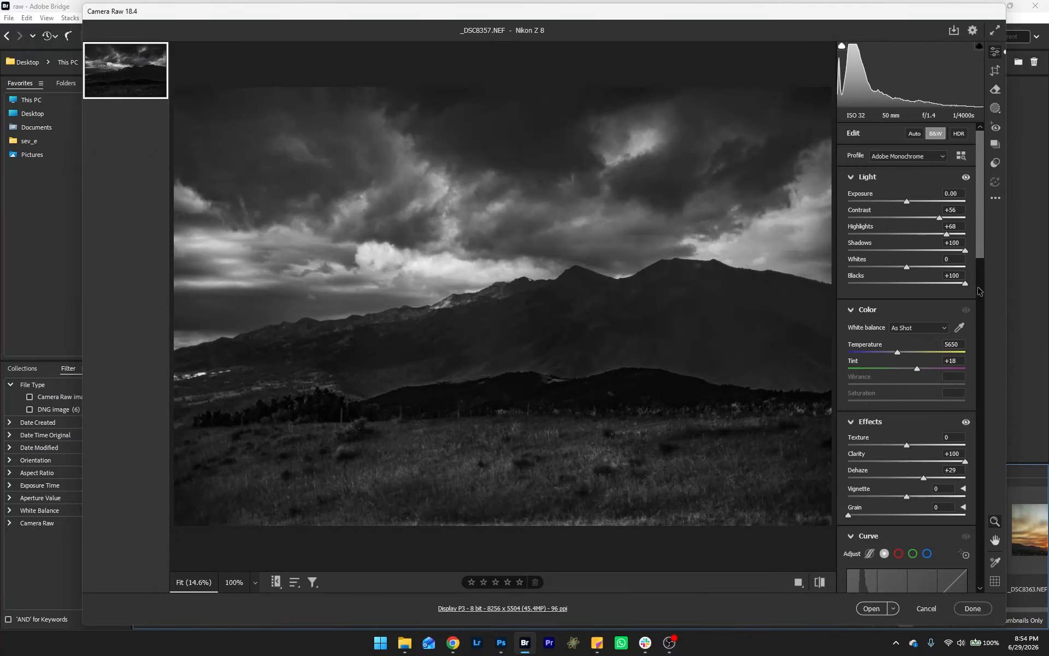
pyautogui.moveTo(906, 202)
pyautogui.mouseDown()
pyautogui.moveTo(928, 206)
pyautogui.moveTo(912, 203)
pyautogui.mouseUp()
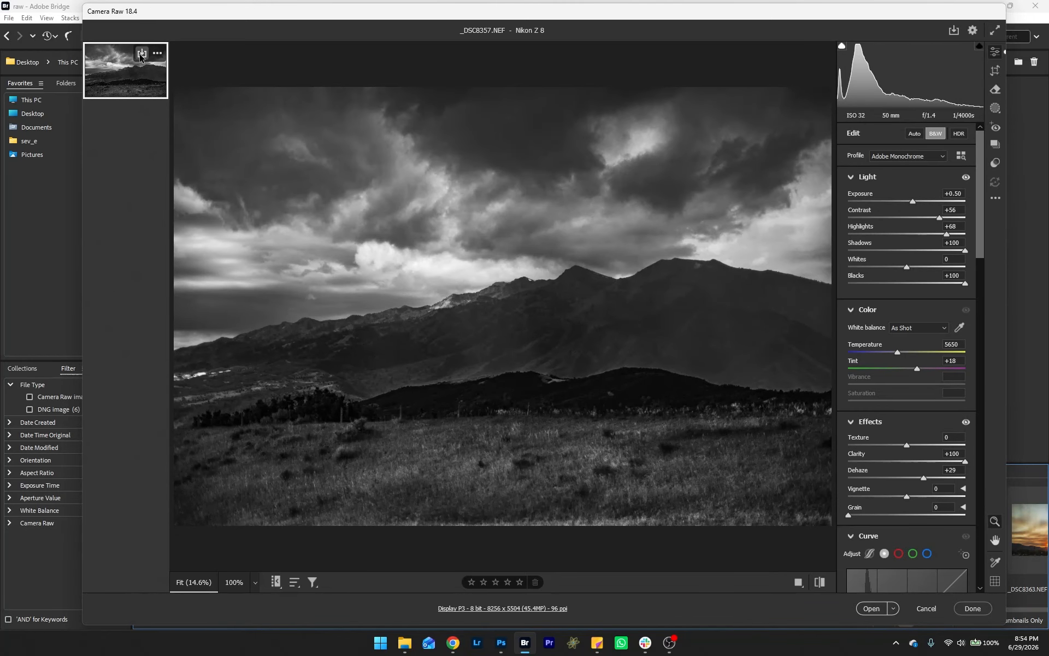
# Step: Save the photo as a full-size JPEG at quality 12 into the stamford trip 6-28-26 folder and finish in Camera Raw
pyautogui.click(142, 54)
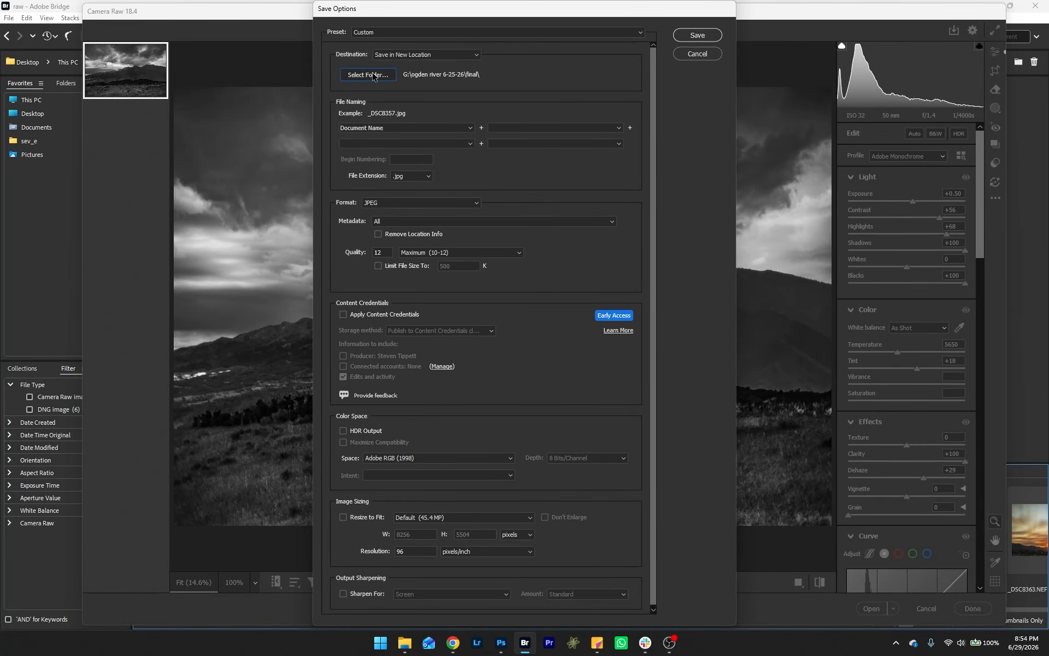
pyautogui.click(372, 76)
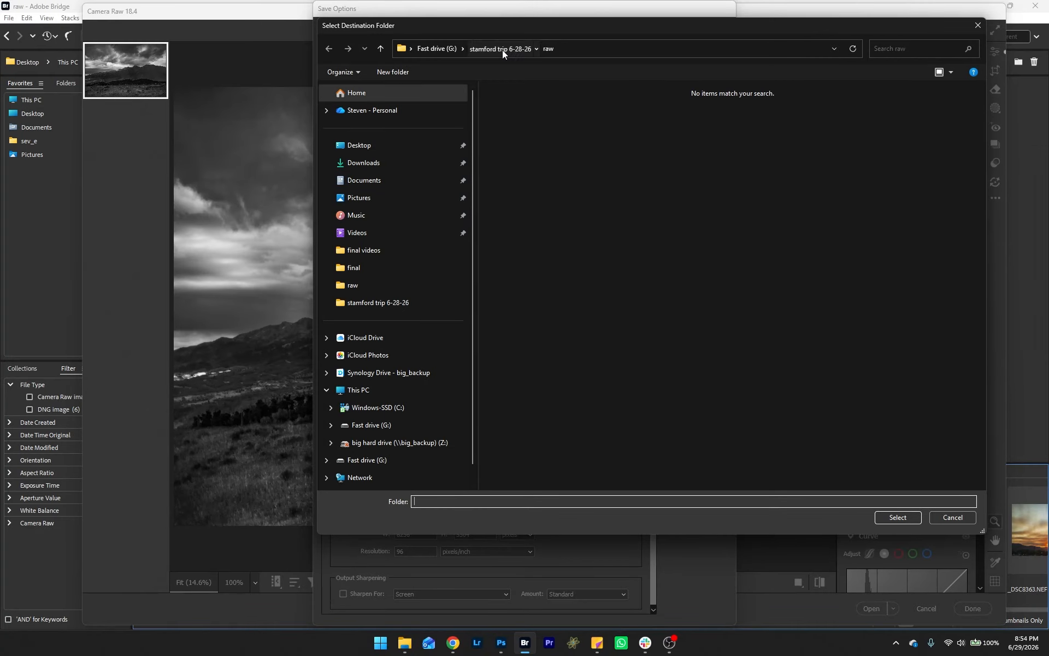
pyautogui.click(503, 51)
pyautogui.click(898, 518)
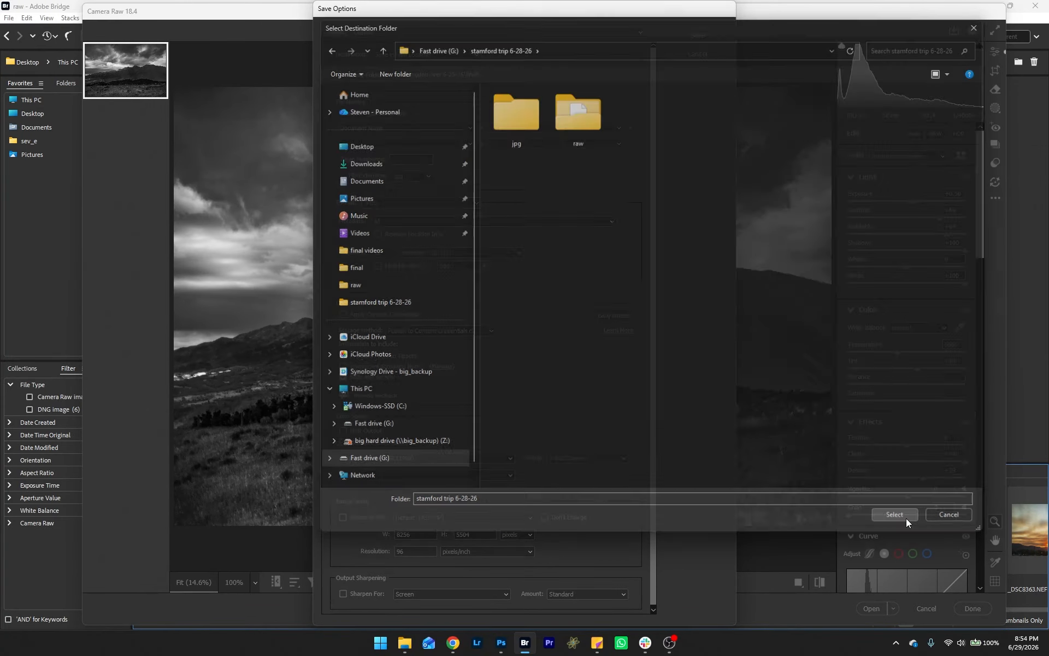
pyautogui.click(343, 518)
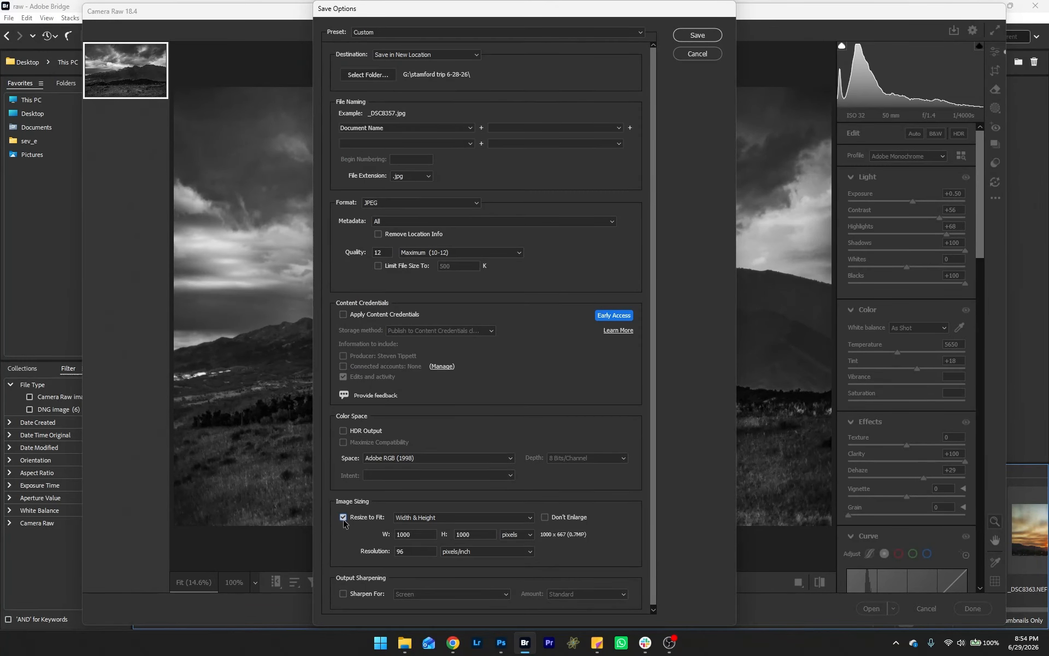
pyautogui.click(344, 518)
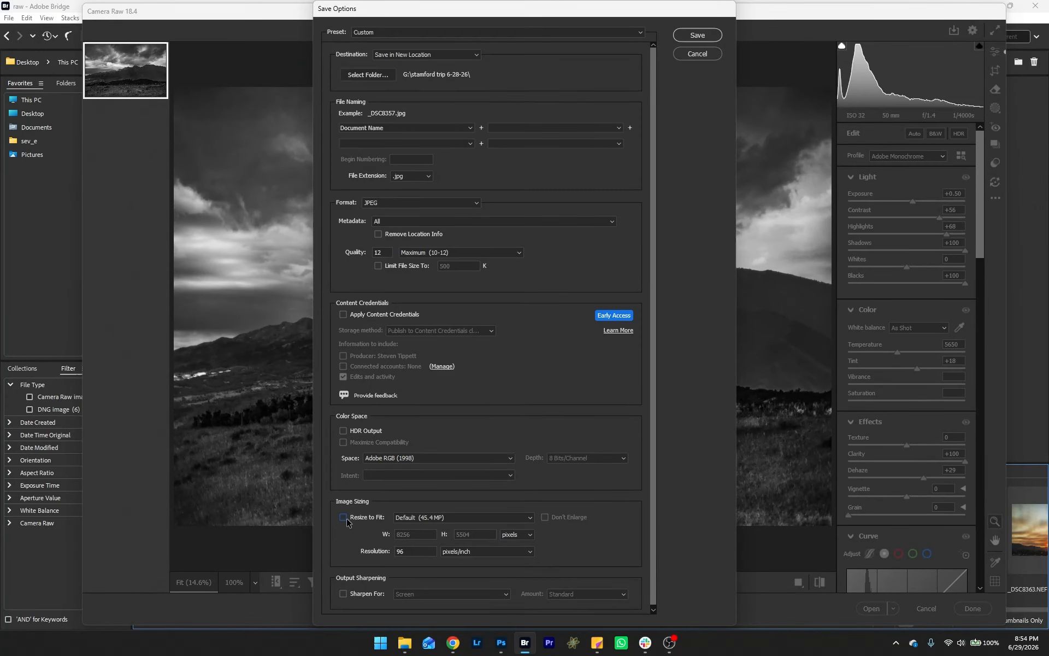
pyautogui.click(709, 36)
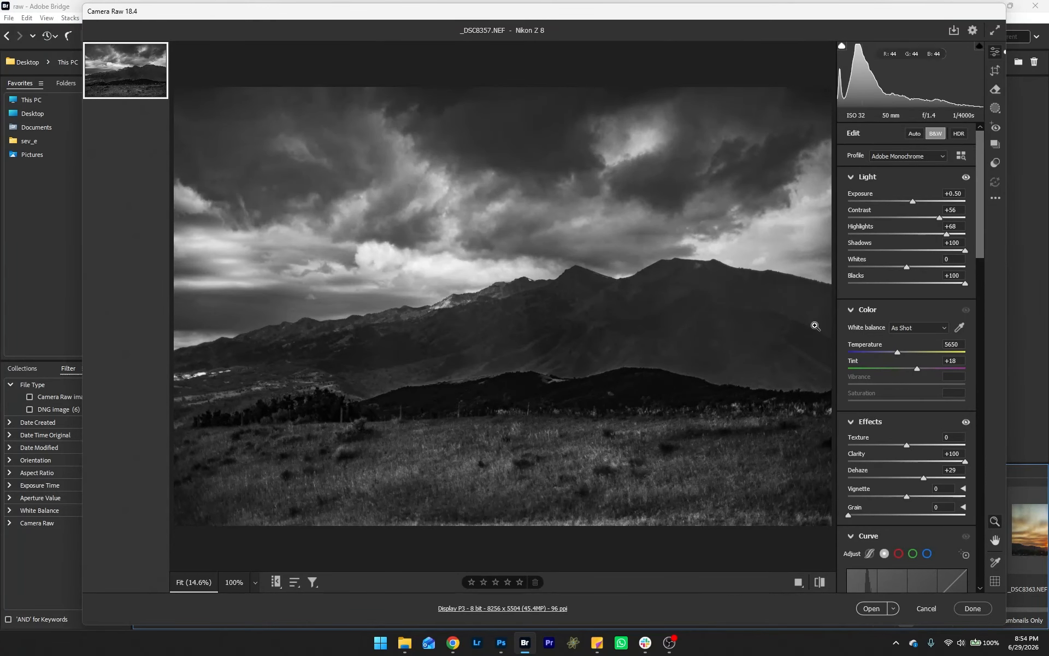
pyautogui.click(973, 608)
# Step: Create a new black 1542 × 2048 px document in Photoshop
pyautogui.click(502, 644)
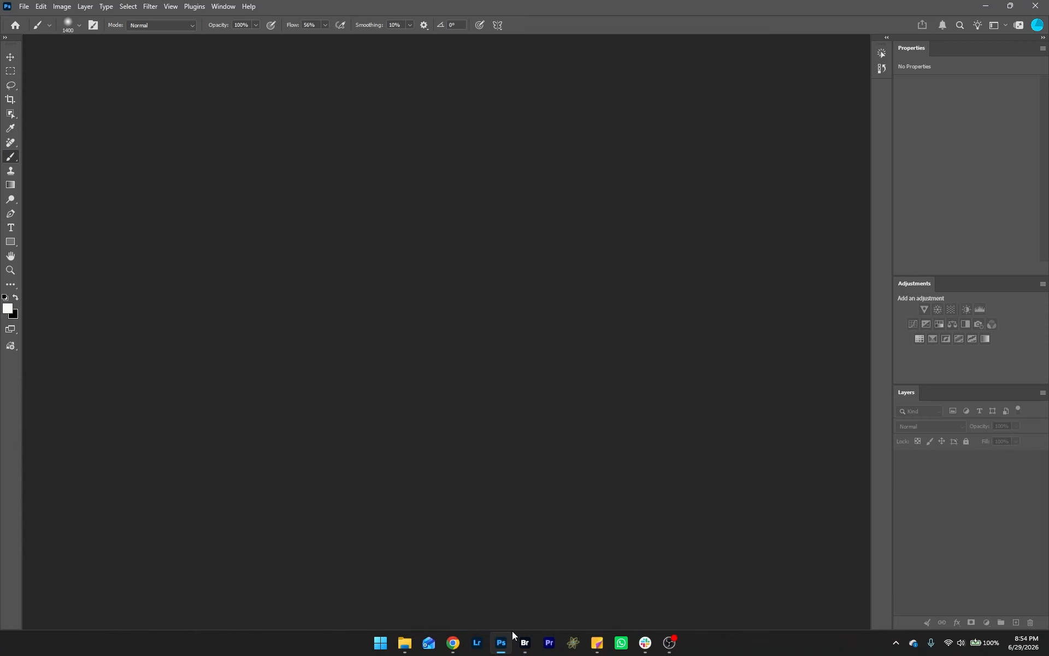
pyautogui.click(24, 6)
pyautogui.click(30, 19)
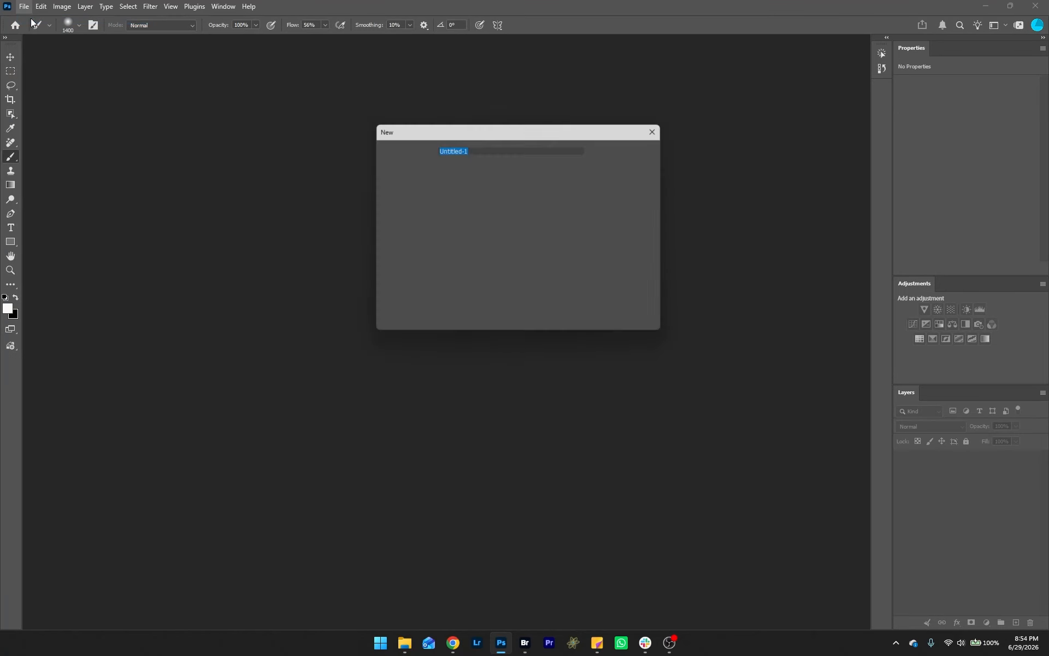
pyautogui.click(632, 148)
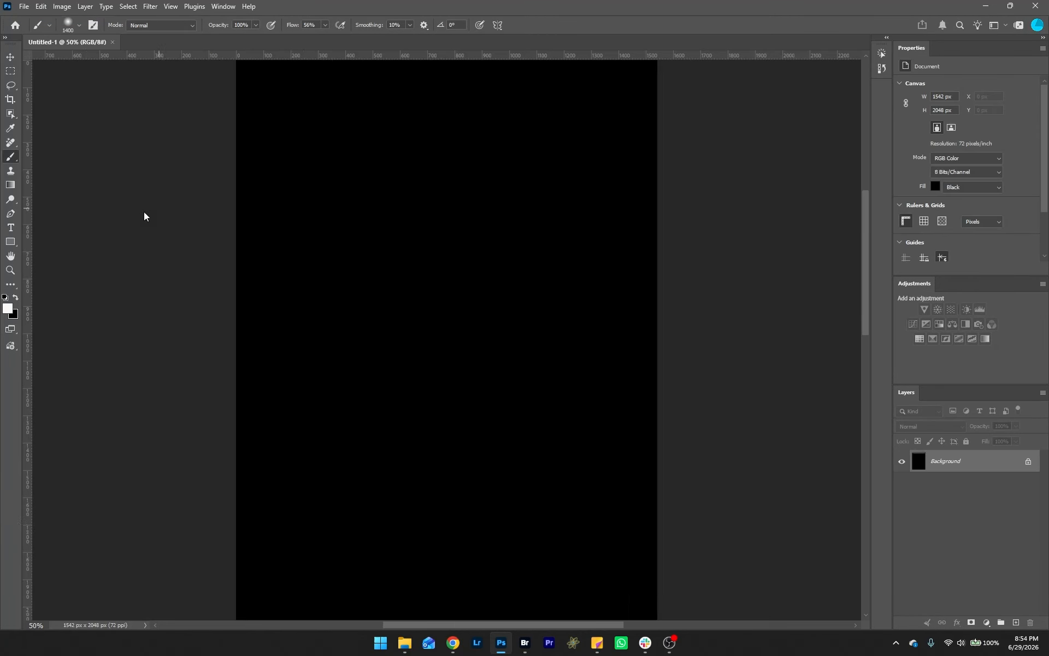
# Step: Add the text 'Thanks for watching :)' on the canvas in Times New Roman 100 pt
pyautogui.click(10, 227)
pyautogui.click(381, 290)
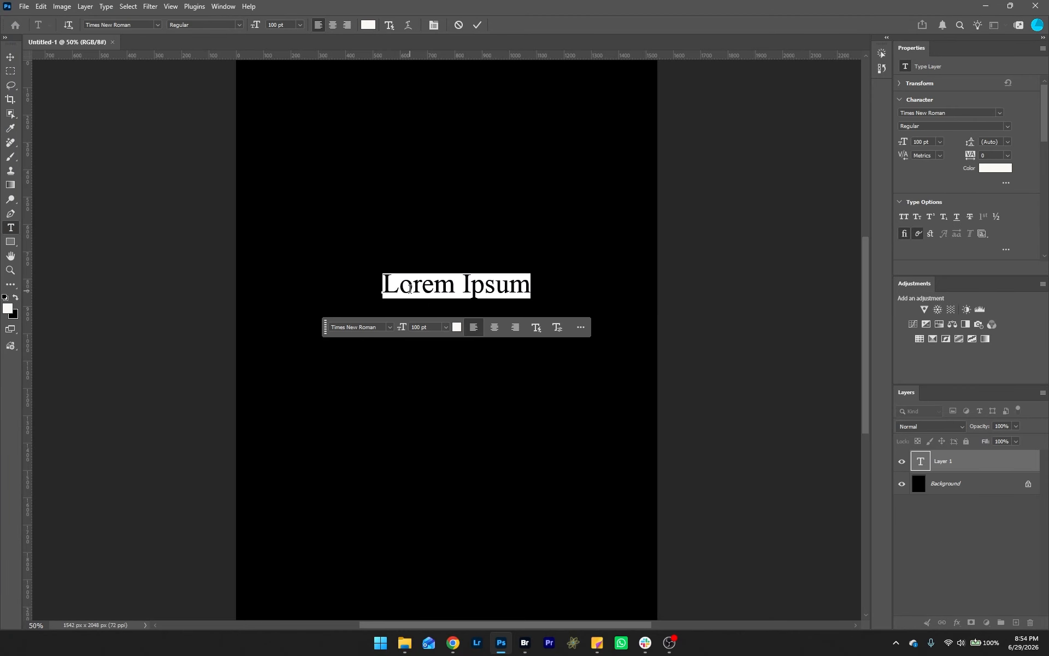
pyautogui.write('Tahnks')
pyautogui.press('BackSpace')
pyautogui.press('BackSpace')
pyautogui.press('BackSpace')
pyautogui.press('BackSpace')
pyautogui.press('BackSpace')
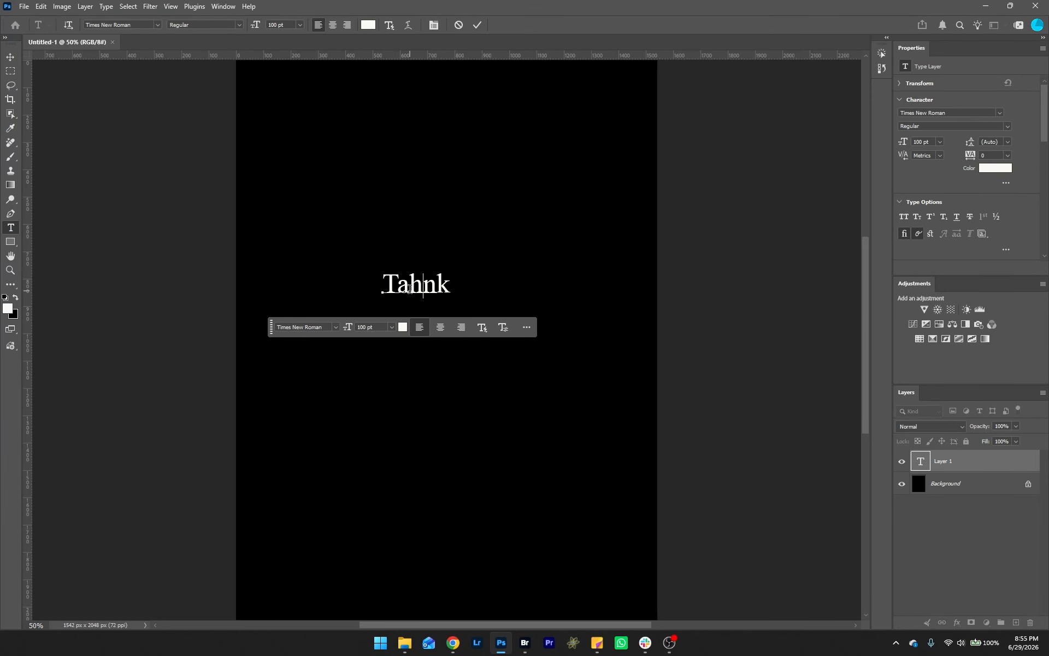
pyautogui.write('hank')
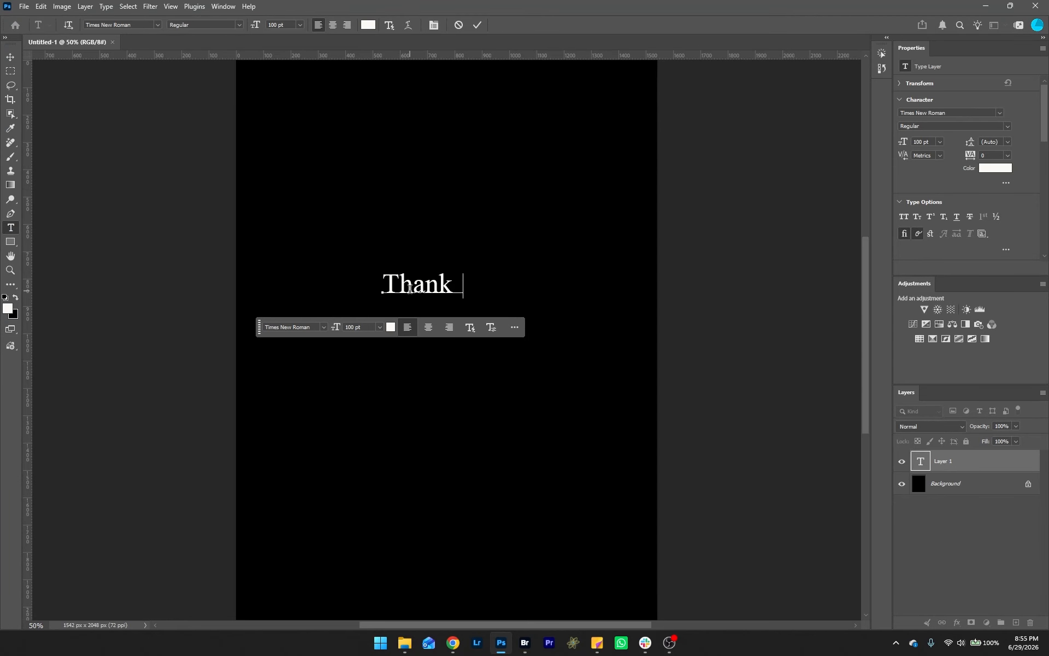
pyautogui.write('s for watching :)')
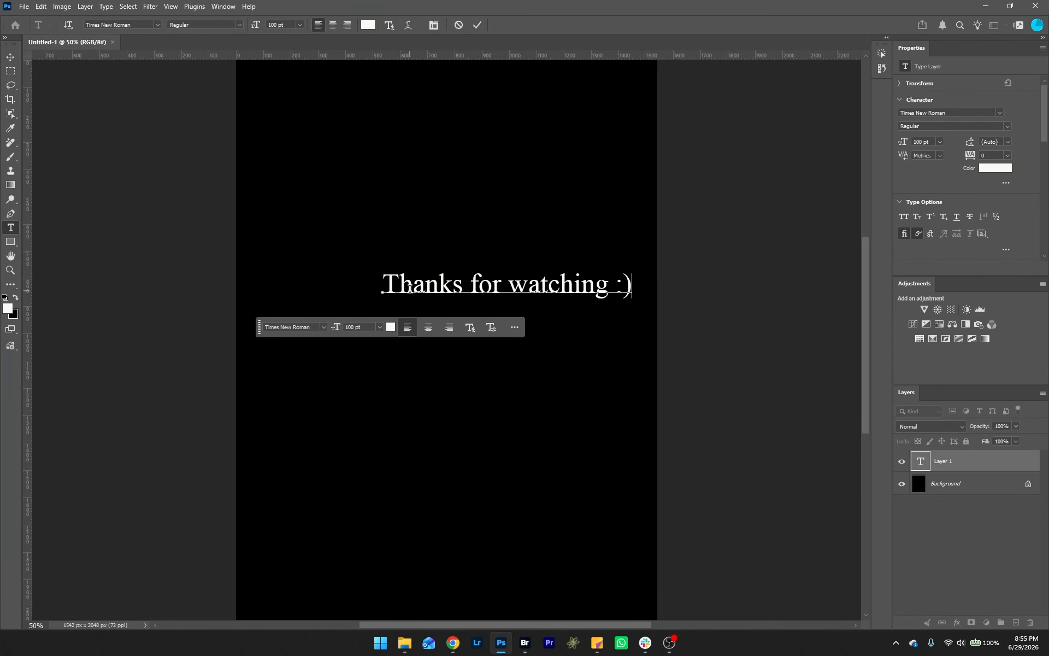
pyautogui.click(701, 358)
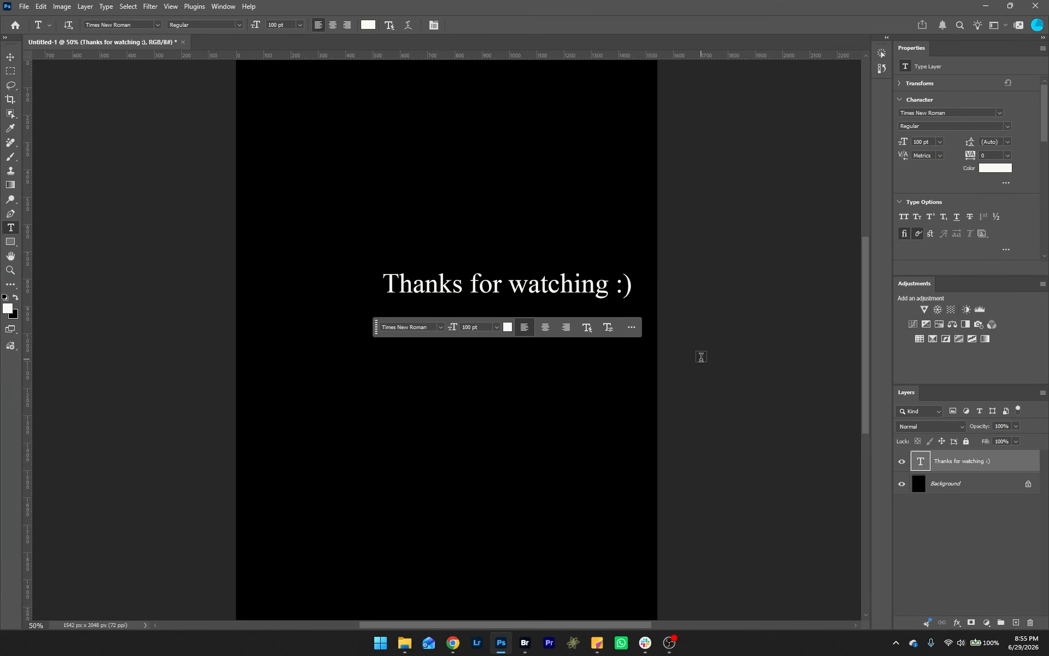